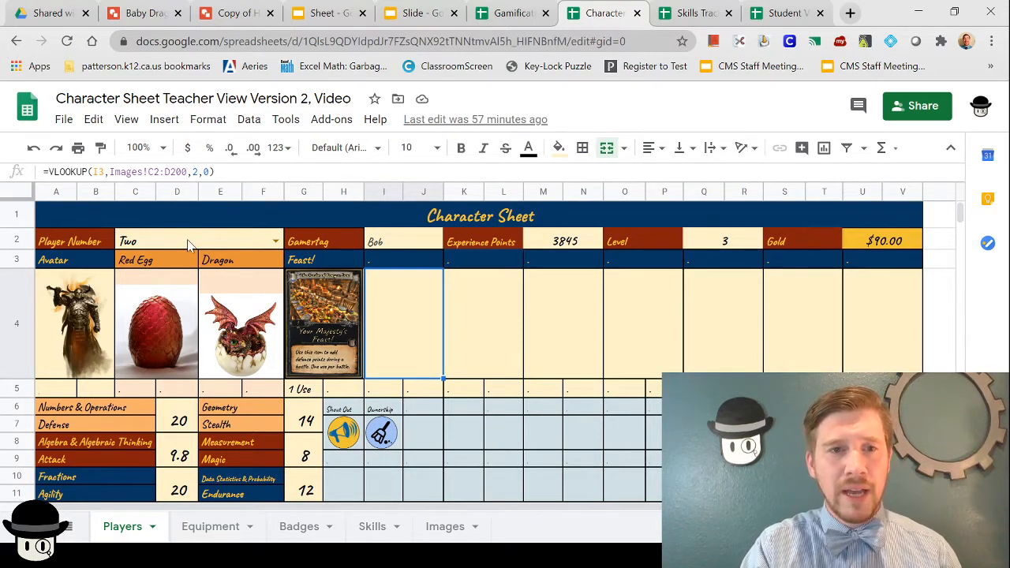
Set the character sheet's Player Number to One and review that player's item, uses and used columns on the Equipment sheet.
{"action": "left_click", "coordinate": [273, 244]}
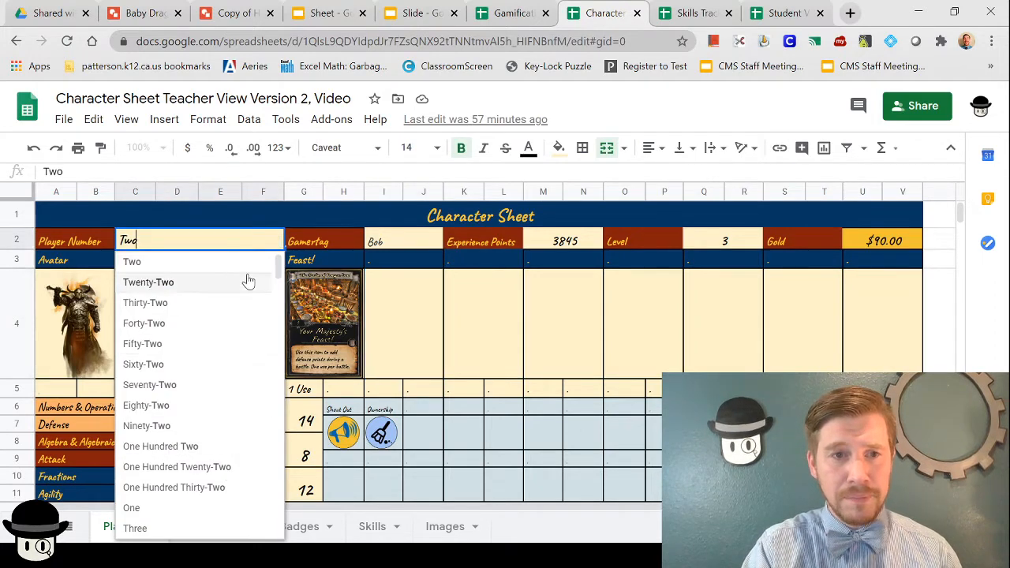
{"action": "left_click", "coordinate": [161, 510]}
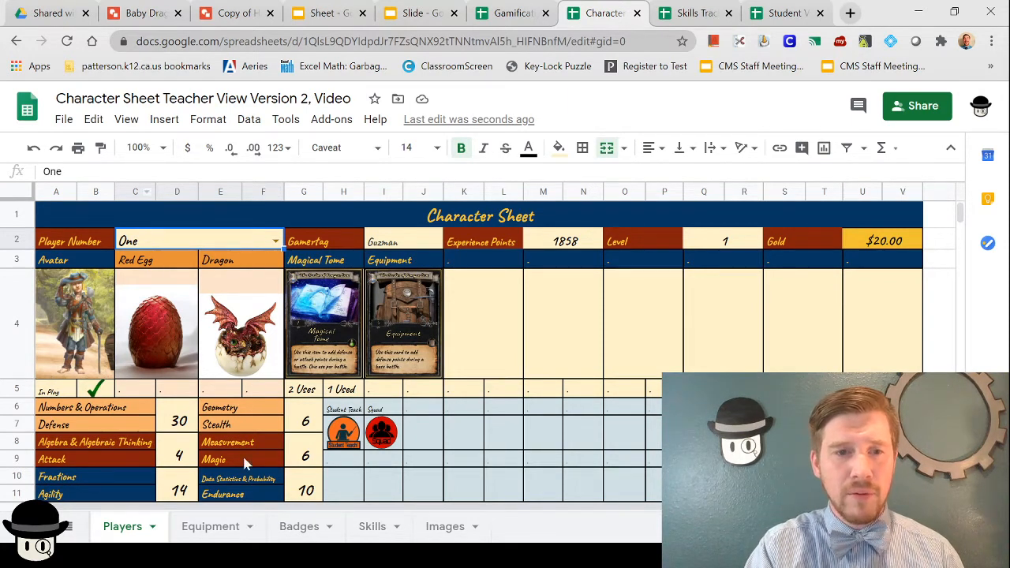
{"action": "left_click", "coordinate": [208, 529]}
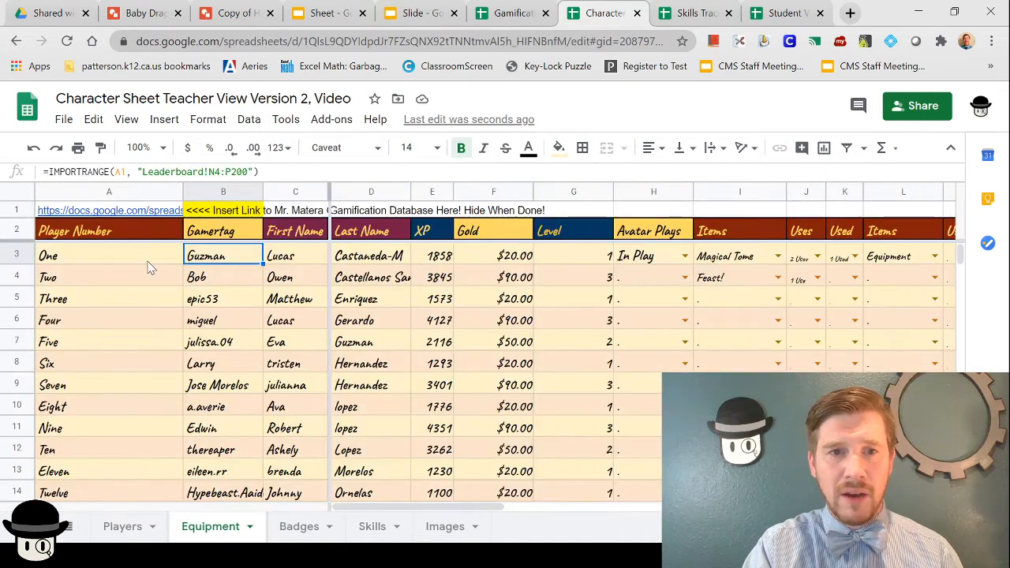
{"action": "scroll", "coordinate": [797, 260], "scroll_direction": "right", "scroll_amount": 5}
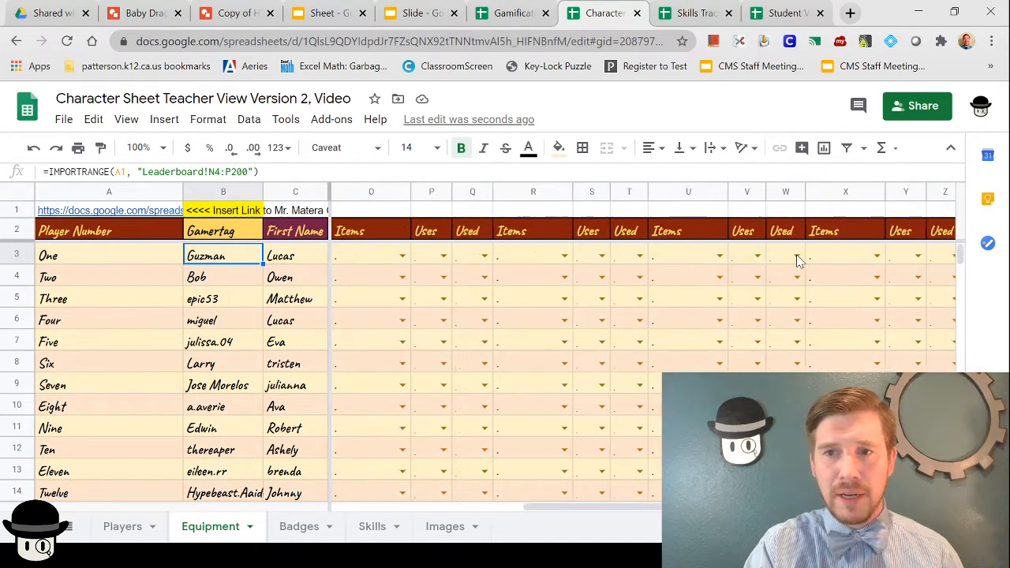
{"action": "scroll", "coordinate": [797, 260], "scroll_direction": "left", "scroll_amount": 5}
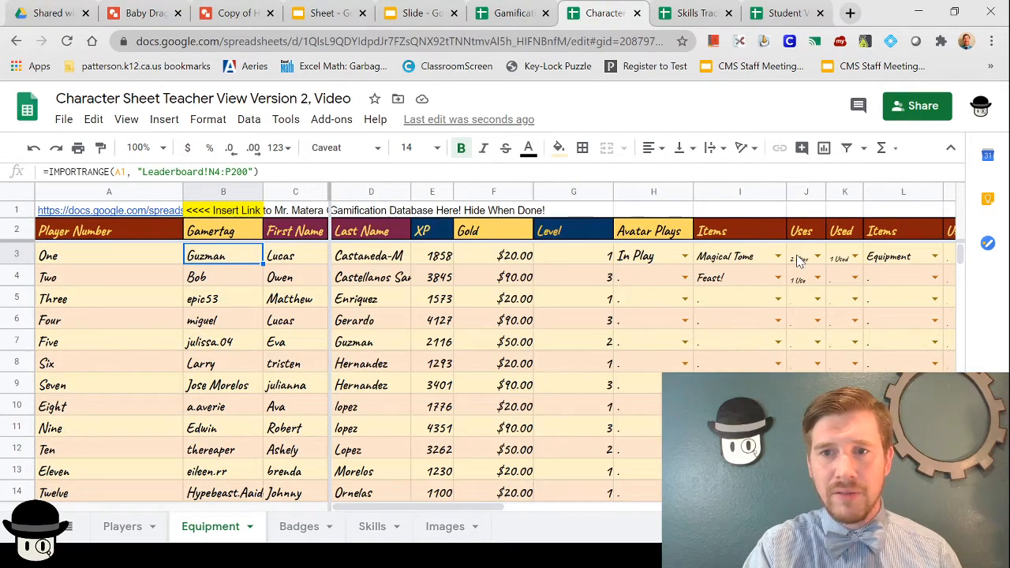
{"action": "left_click", "coordinate": [122, 527]}
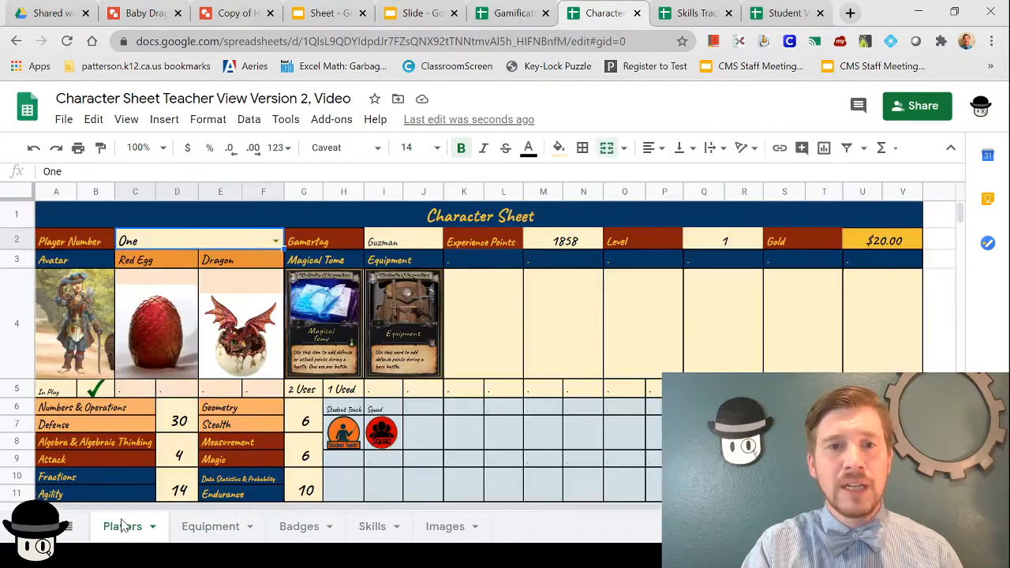
Examine the lookup formulas behind the item cards, the Student Teach badge and the Magical Tome name on the Players sheet.
{"action": "left_click", "coordinate": [313, 302]}
{"action": "left_click", "coordinate": [370, 292]}
{"action": "left_click", "coordinate": [496, 308]}
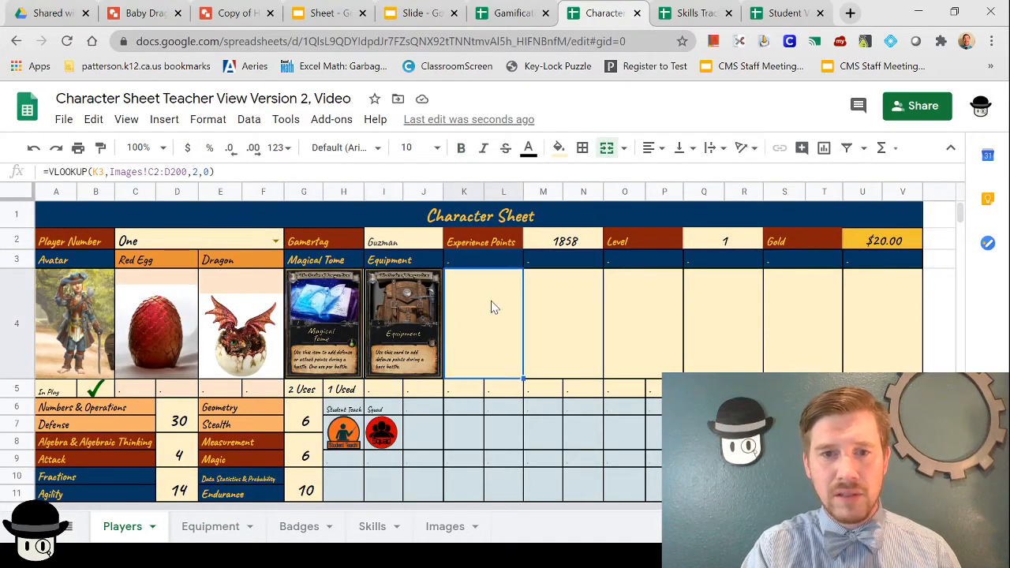
{"action": "left_click", "coordinate": [349, 435]}
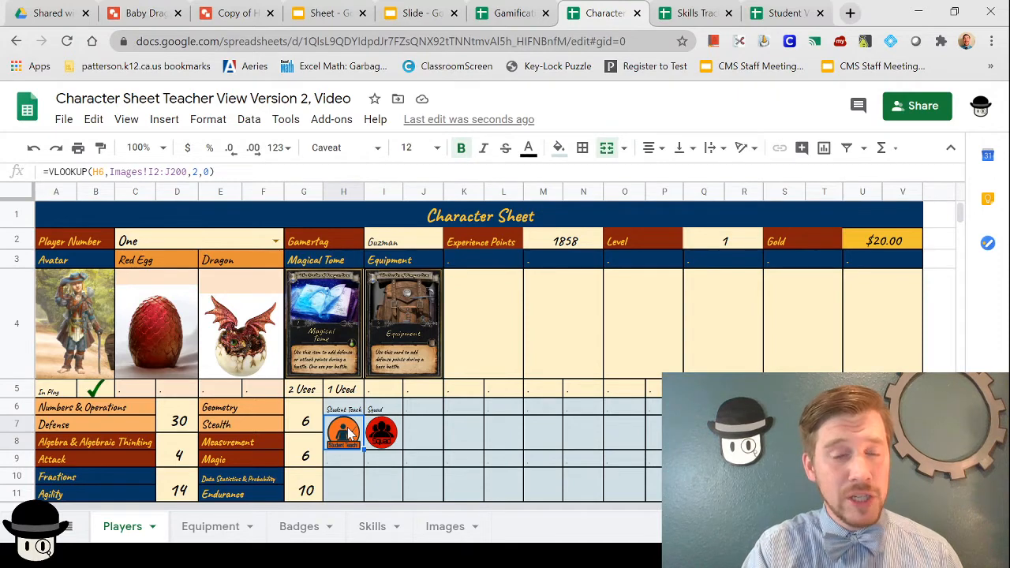
{"action": "left_click", "coordinate": [314, 263]}
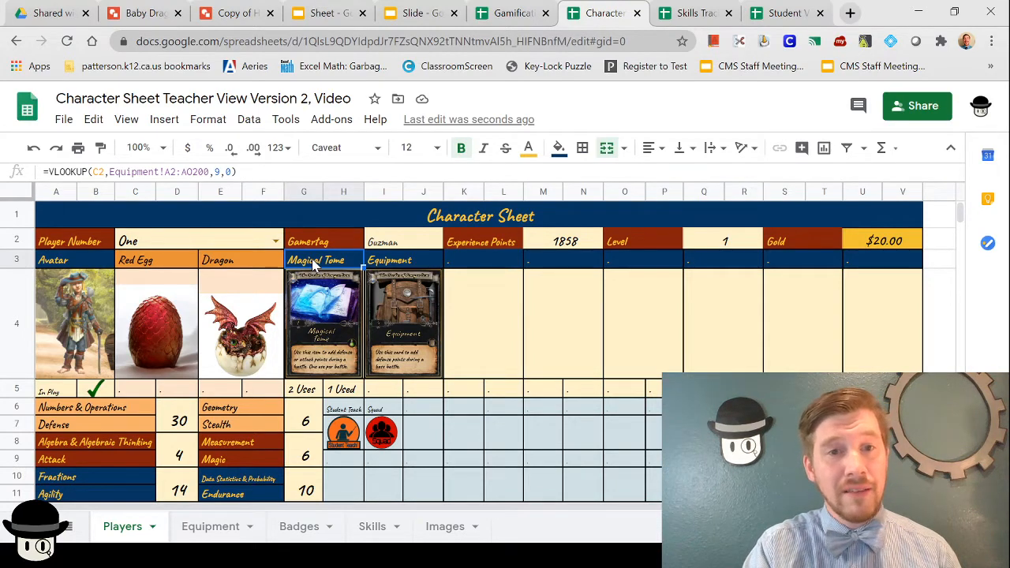
{"action": "left_click", "coordinate": [316, 296]}
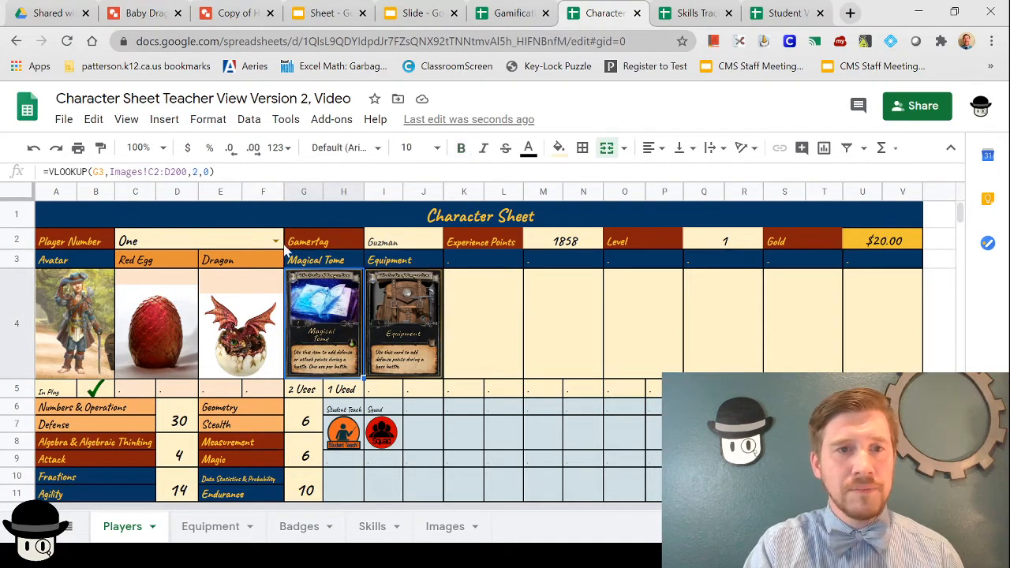
{"action": "left_click", "coordinate": [348, 260]}
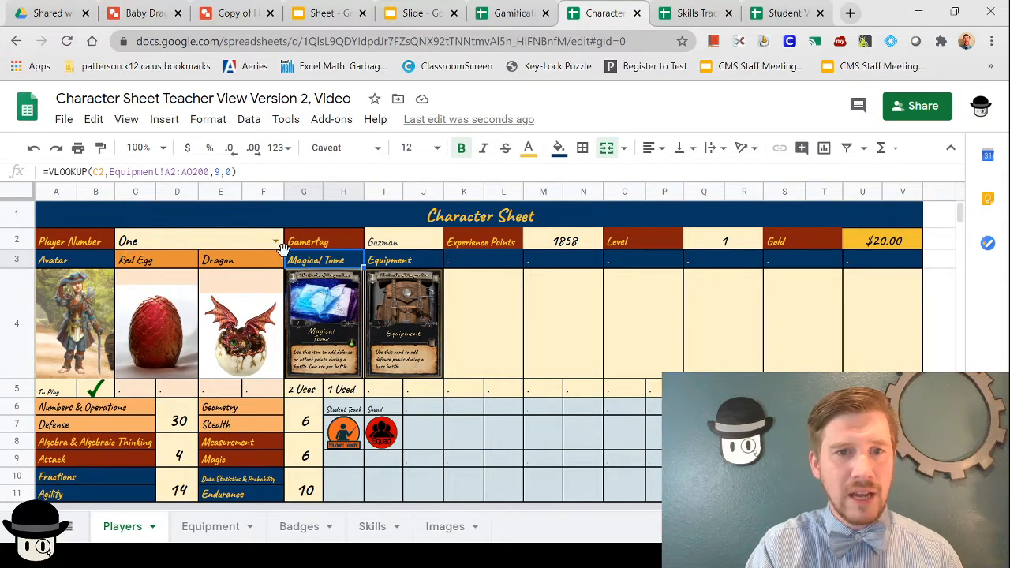
{"action": "left_click", "coordinate": [331, 310]}
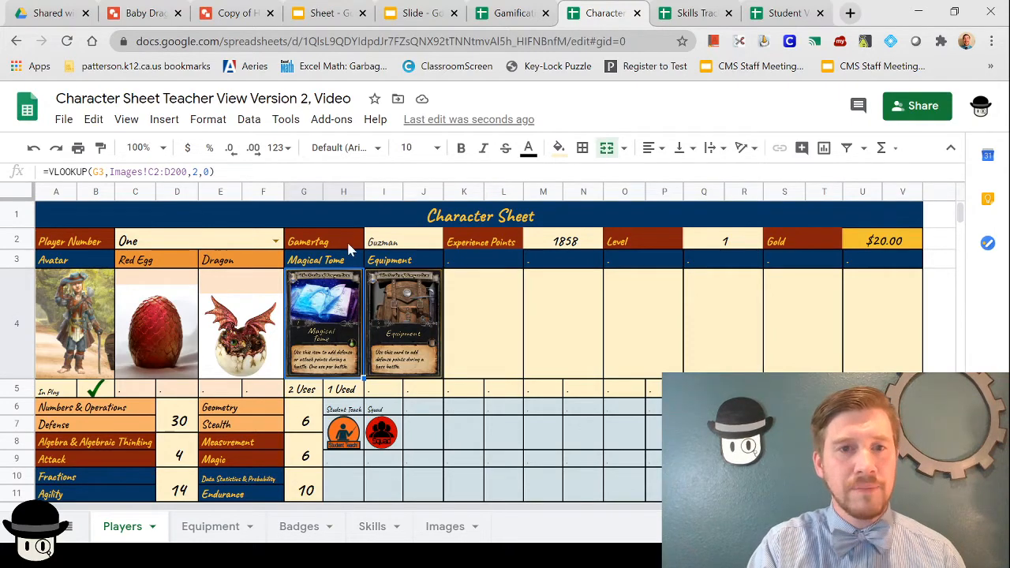
Check the Items columns on the Equipment sheet against the Magical Tome name formula on the Players sheet.
{"action": "left_click", "coordinate": [210, 527]}
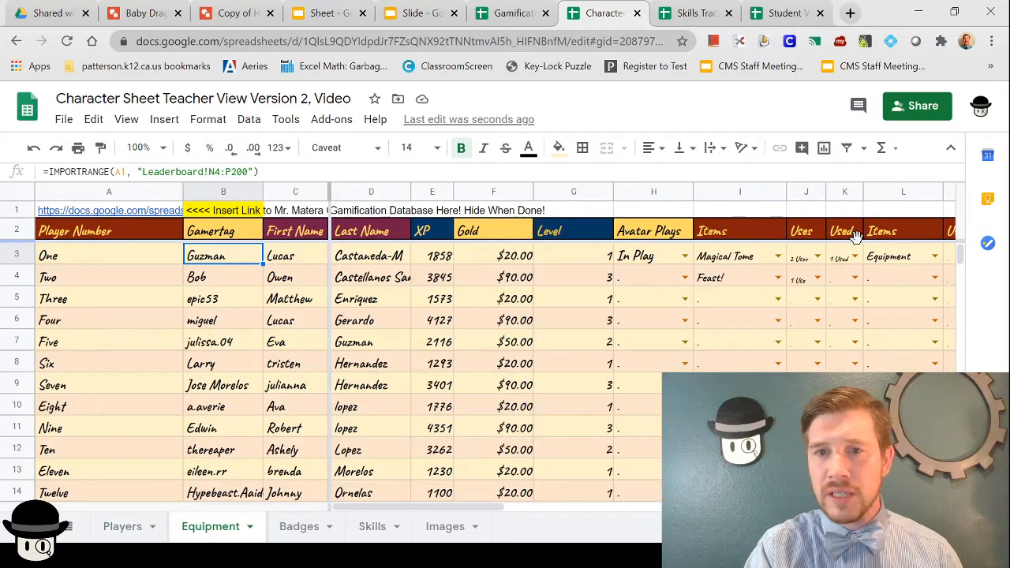
{"action": "left_click", "coordinate": [117, 529]}
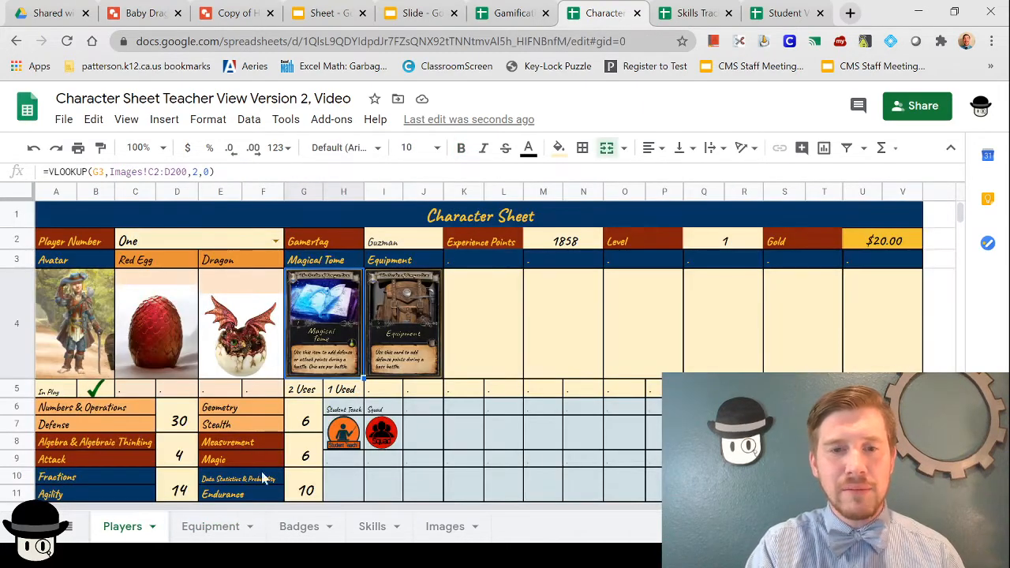
{"action": "left_click", "coordinate": [450, 528]}
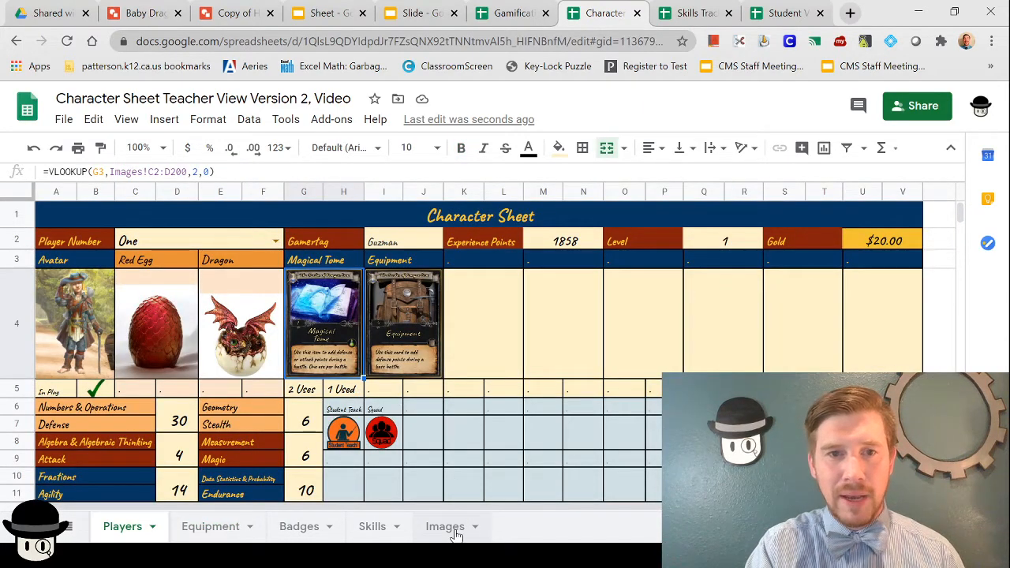
{"action": "scroll", "coordinate": [398, 338], "scroll_direction": "up", "scroll_amount": 5}
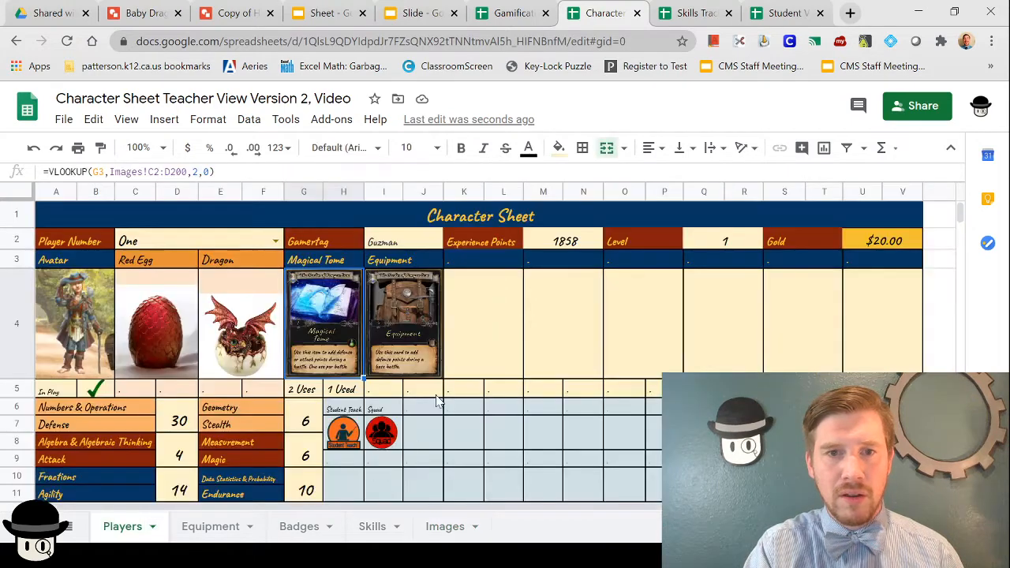
{"action": "left_click", "coordinate": [126, 527]}
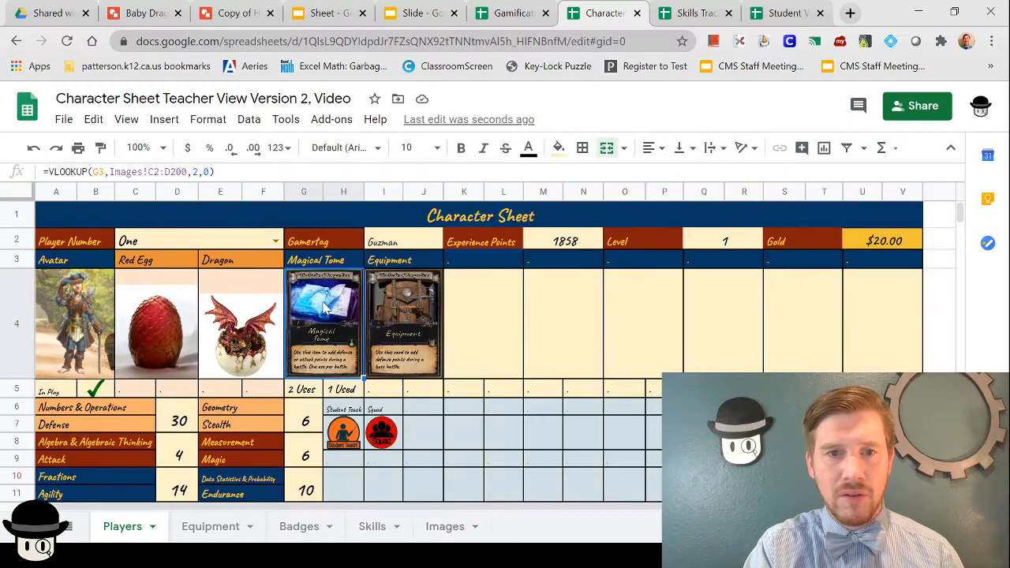
{"action": "left_click", "coordinate": [331, 262]}
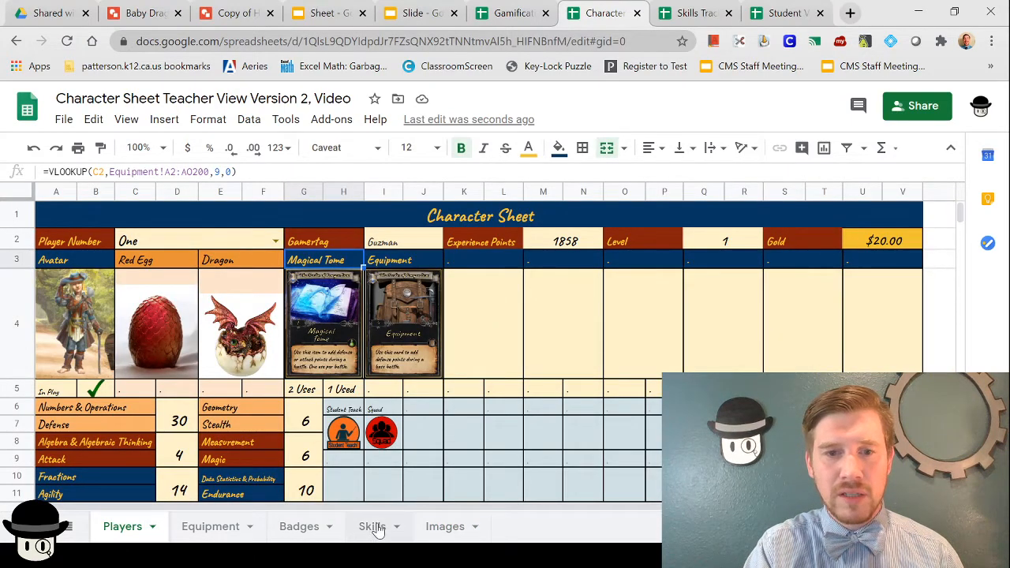
Find the Magical Tome entry on the Images sheet and inspect its item name and card image formula.
{"action": "left_click", "coordinate": [436, 528]}
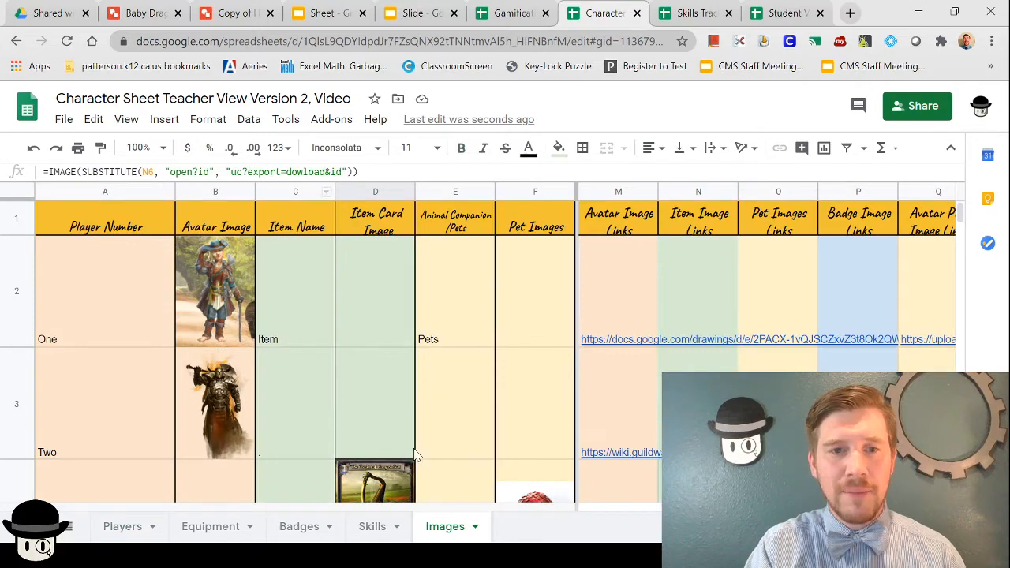
{"action": "scroll", "coordinate": [310, 429], "scroll_direction": "down", "scroll_amount": 7}
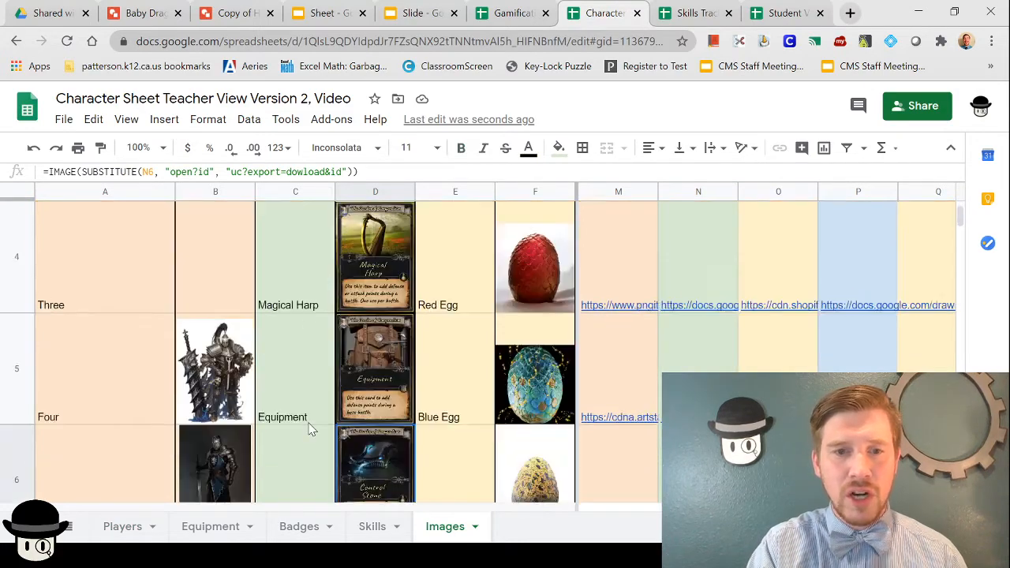
{"action": "scroll", "coordinate": [312, 428], "scroll_direction": "up", "scroll_amount": 3}
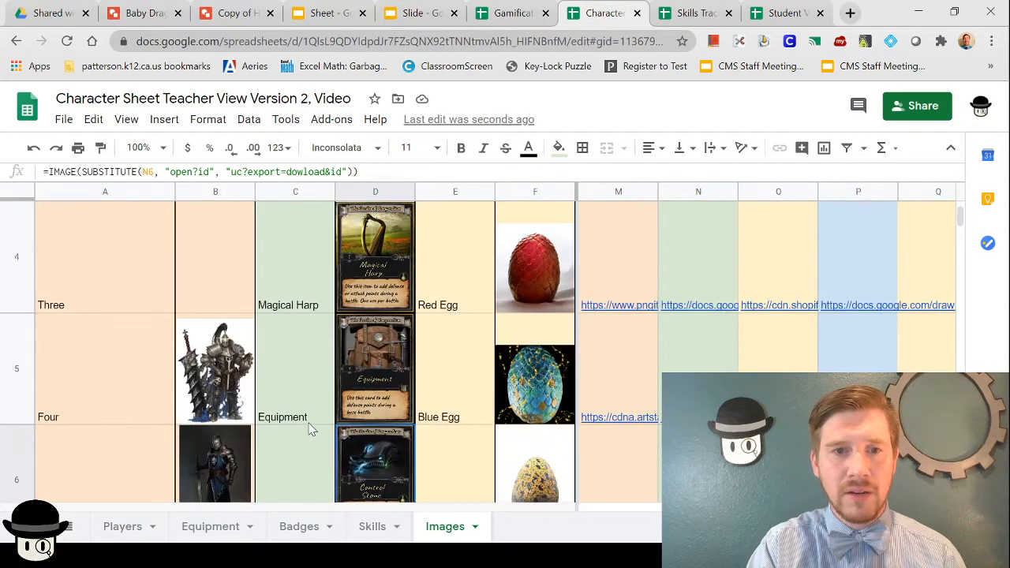
{"action": "scroll", "coordinate": [308, 390], "scroll_direction": "down", "scroll_amount": 3}
{"action": "left_click", "coordinate": [298, 303]}
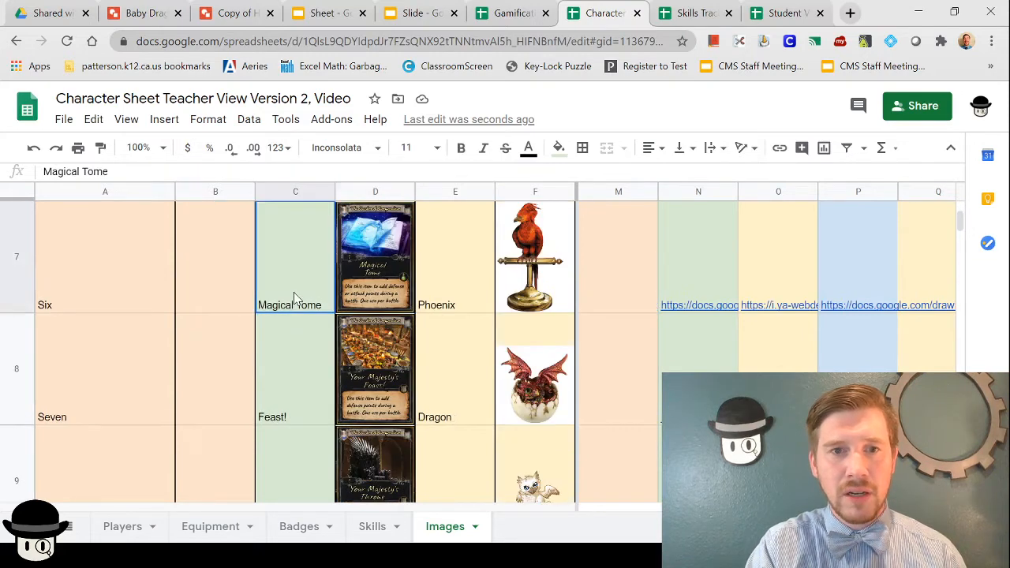
{"action": "left_click", "coordinate": [371, 294]}
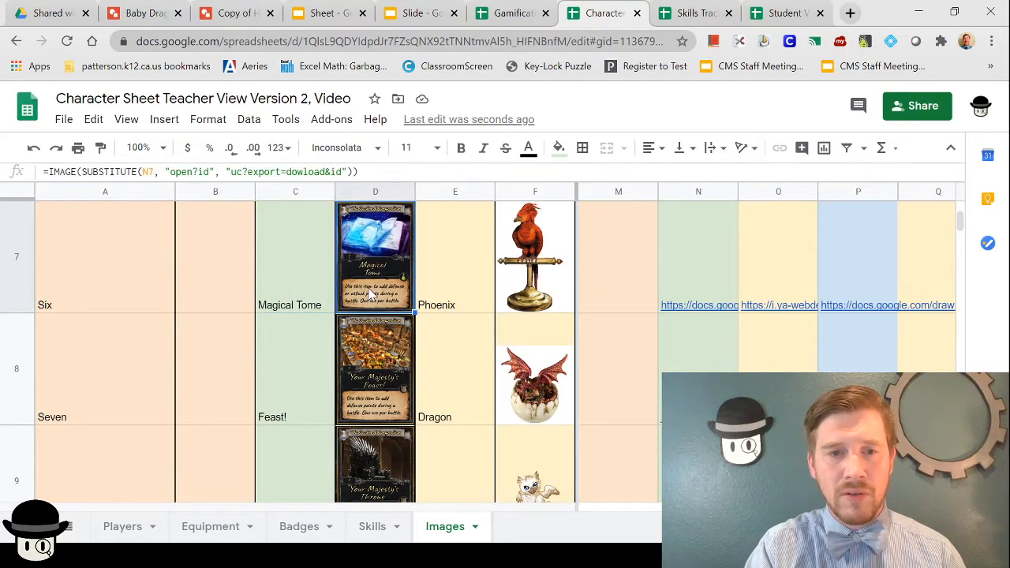
Compare the Magical Tome card's lookup formula on the Players sheet with the item name and card image columns on the Images sheet.
{"action": "left_click", "coordinate": [124, 536]}
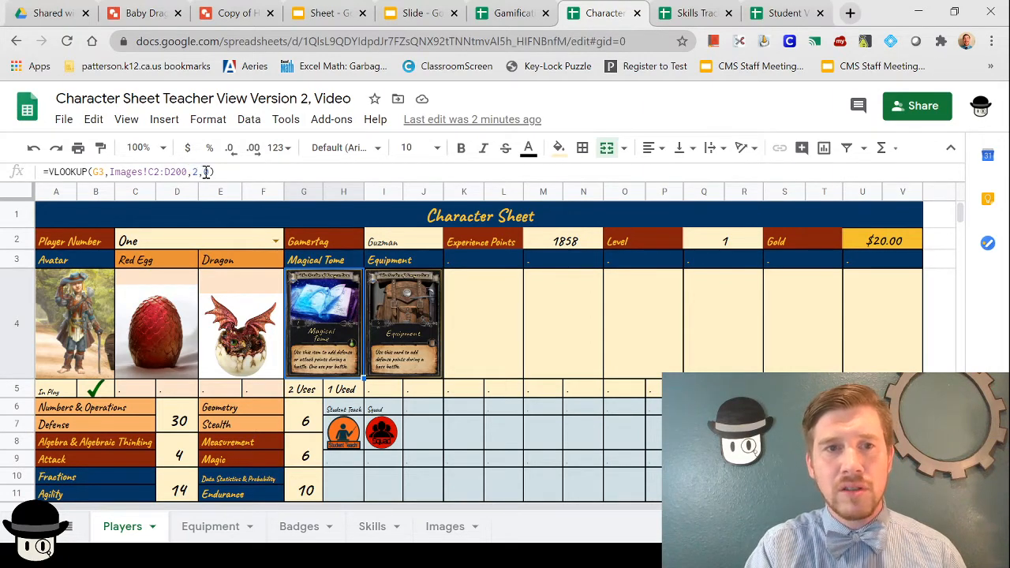
{"action": "left_click", "coordinate": [442, 530]}
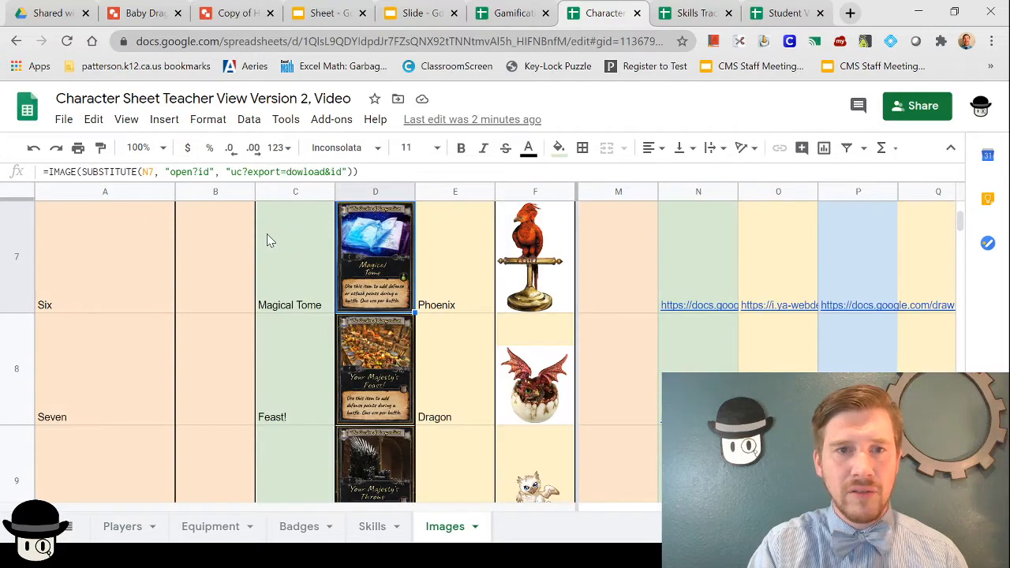
{"action": "scroll", "coordinate": [267, 233], "scroll_direction": "up", "scroll_amount": 5}
{"action": "scroll", "coordinate": [278, 278], "scroll_direction": "down", "scroll_amount": 5}
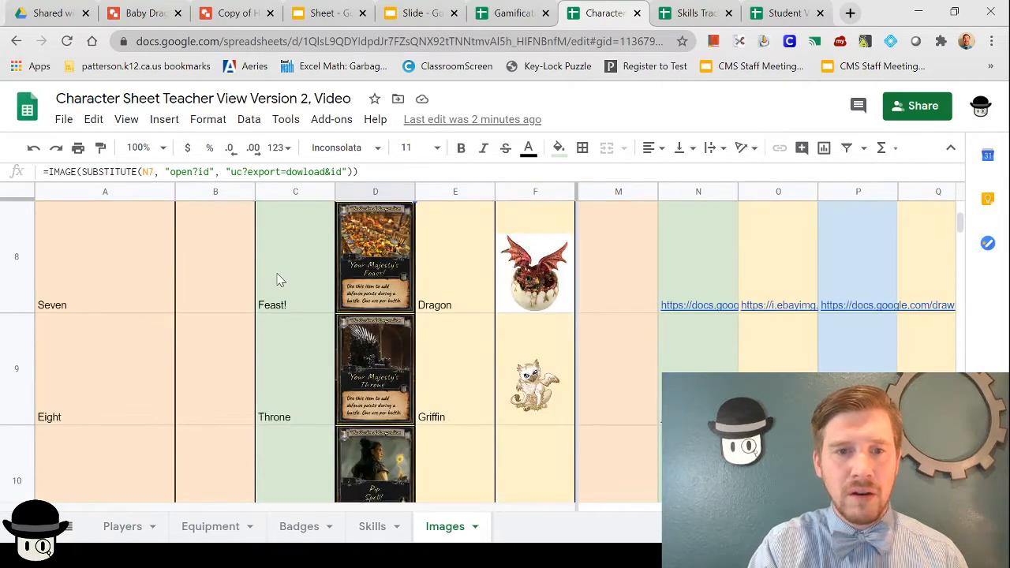
{"action": "scroll", "coordinate": [278, 279], "scroll_direction": "up", "scroll_amount": 1}
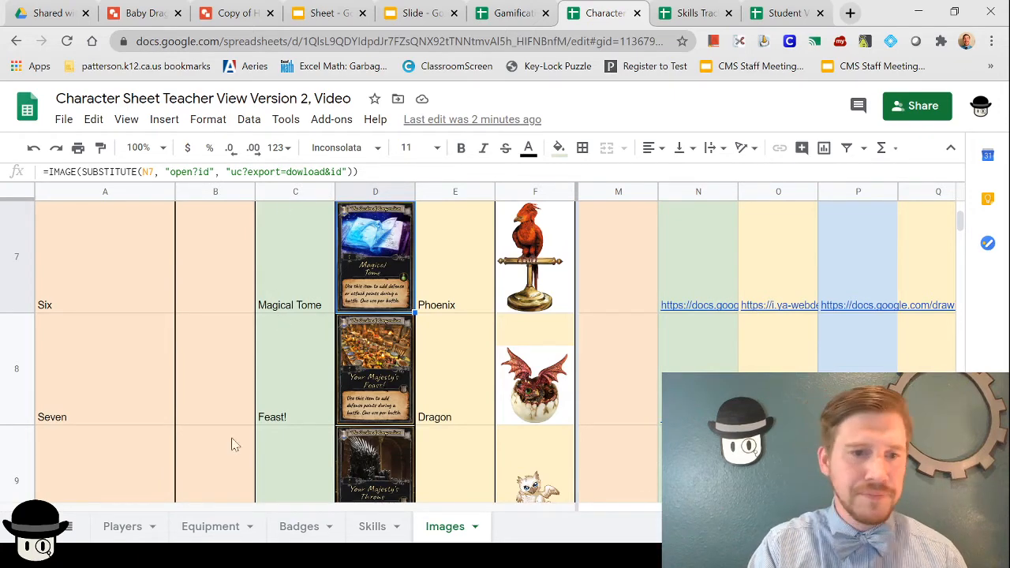
Trace the Magical Tome lookup on the Players sheet from its name cell to the Player Number cell and the card image.
{"action": "left_click", "coordinate": [126, 526]}
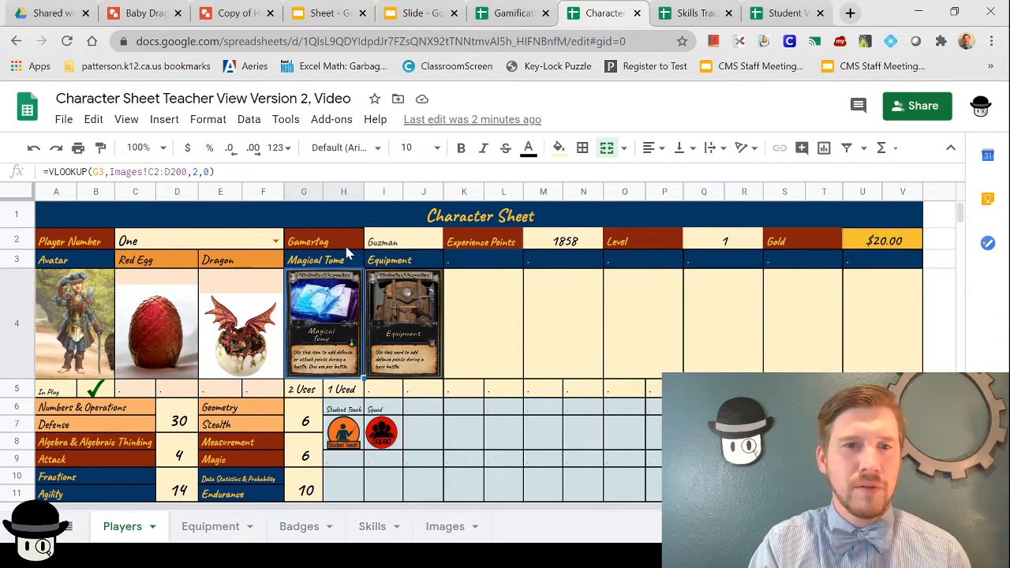
{"action": "left_click", "coordinate": [339, 265]}
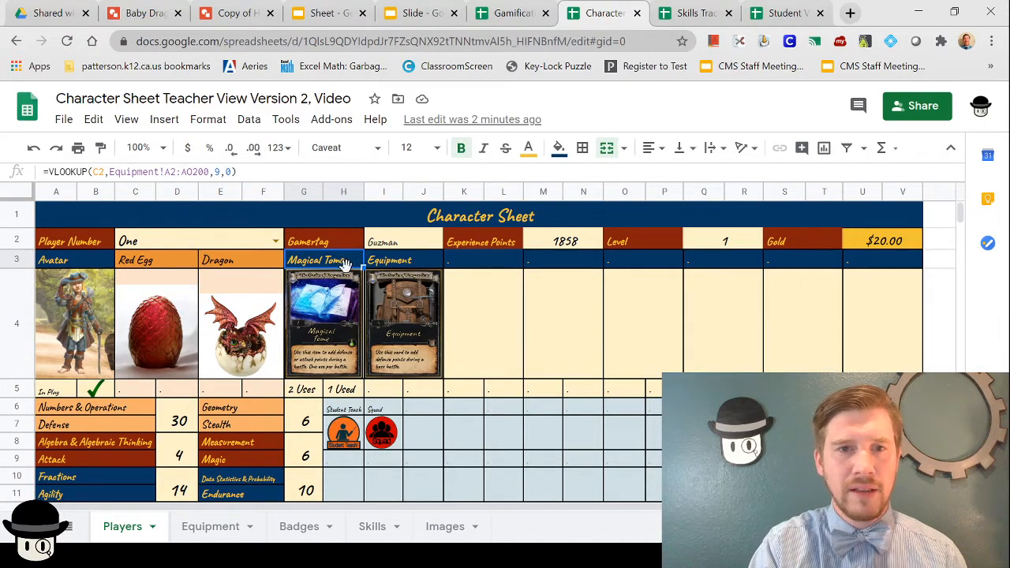
{"action": "left_click", "coordinate": [243, 244]}
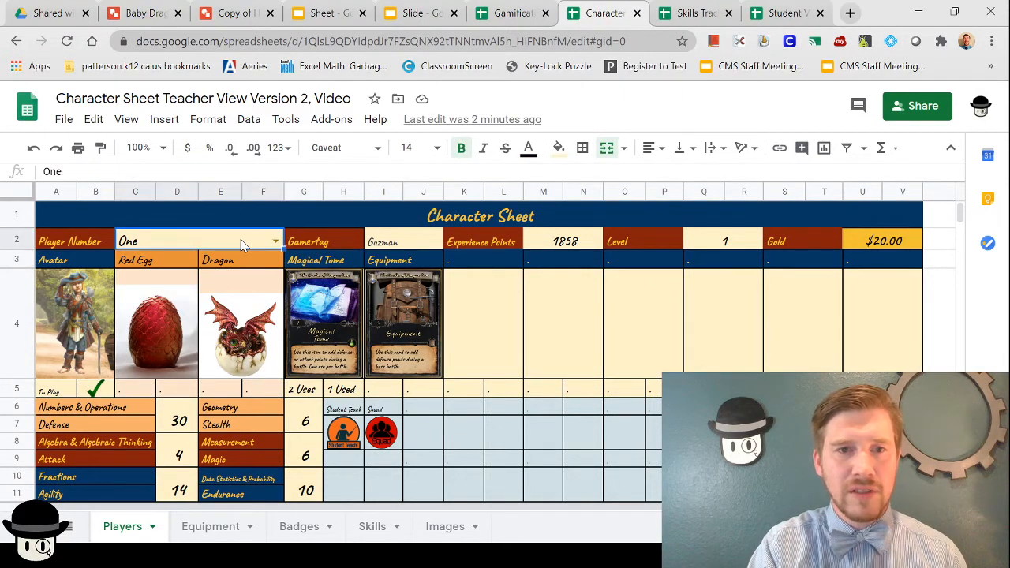
{"action": "left_click", "coordinate": [324, 325]}
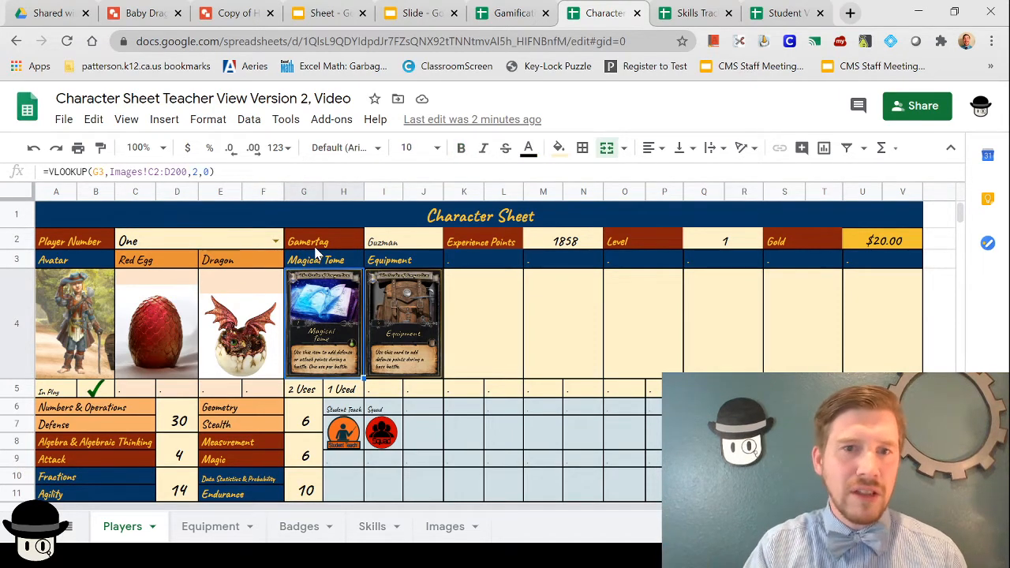
View the Player Number choices and the available data commands, leaving the Player Number cell selected.
{"action": "left_click", "coordinate": [280, 239]}
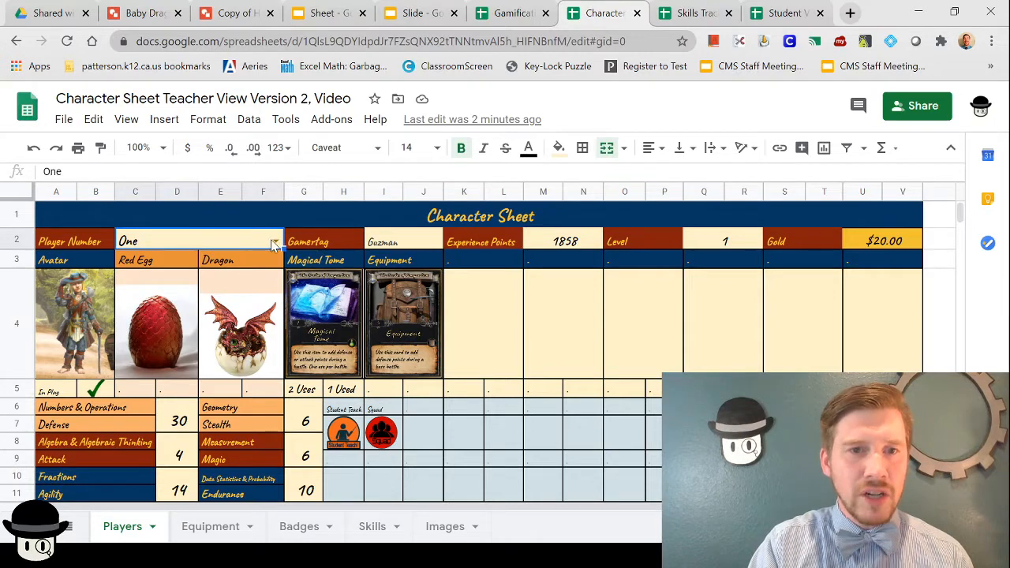
{"action": "left_click", "coordinate": [278, 241]}
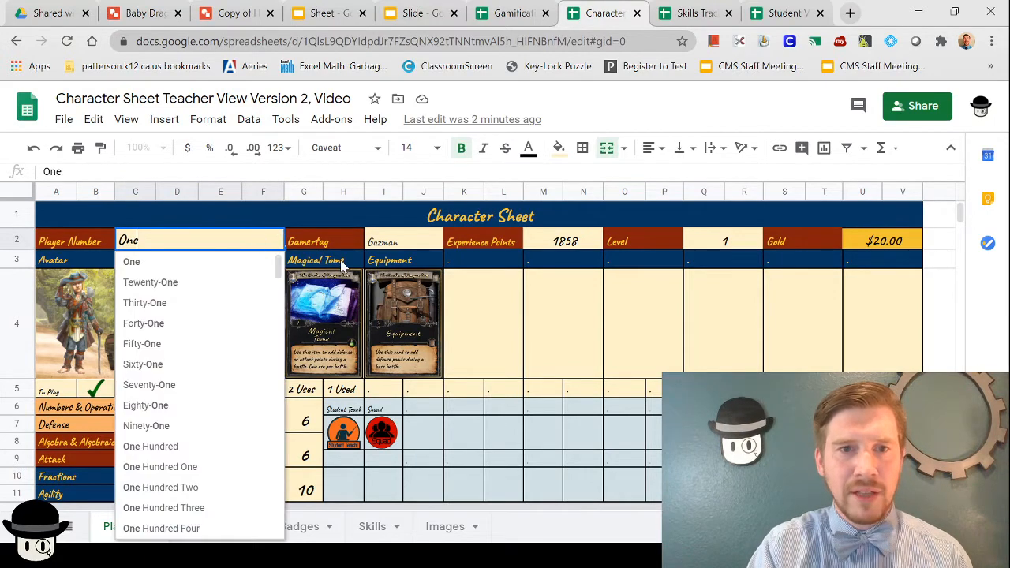
{"action": "left_click", "coordinate": [341, 262]}
{"action": "left_click", "coordinate": [249, 126]}
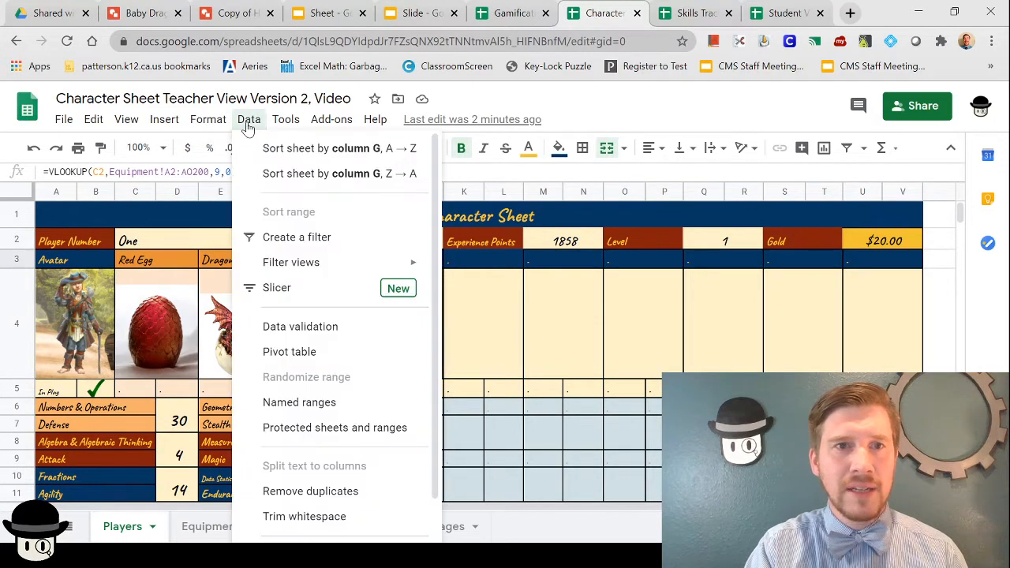
{"action": "left_click", "coordinate": [196, 243]}
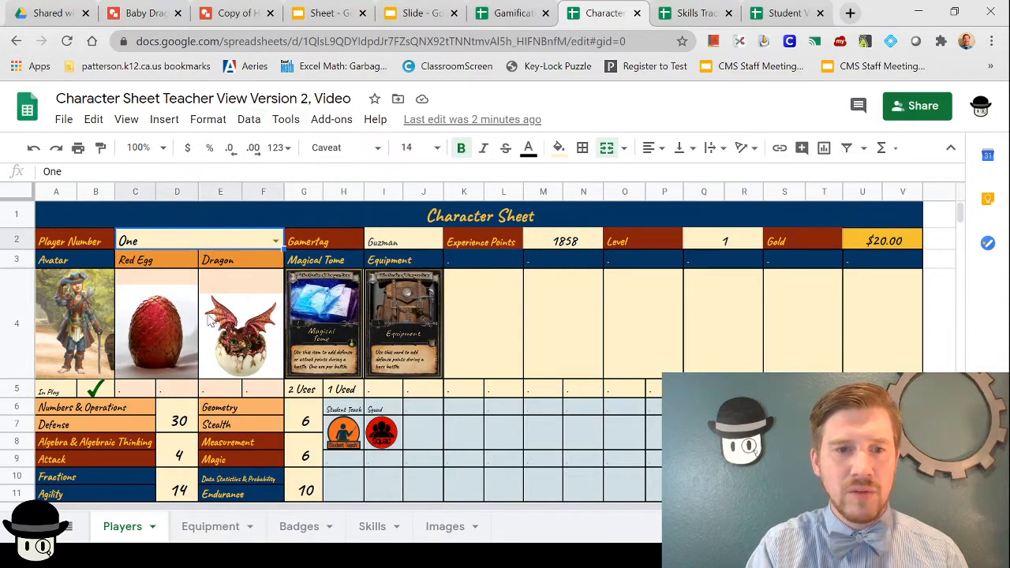
Inspect the data validation range behind player One's second item cell (L3) on the Equipment sheet.
{"action": "left_click", "coordinate": [228, 526]}
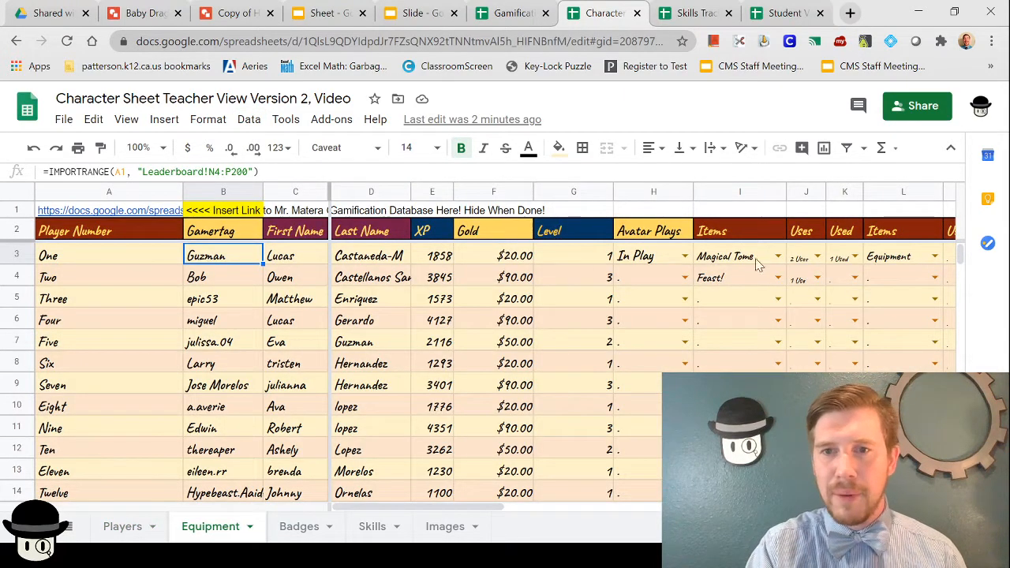
{"action": "left_click", "coordinate": [623, 258]}
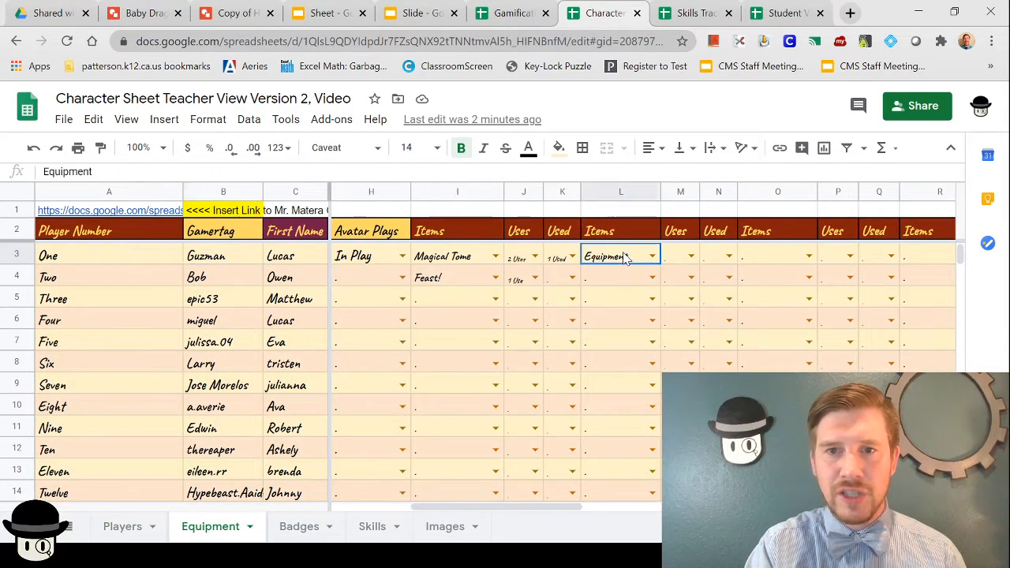
{"action": "left_click", "coordinate": [248, 121]}
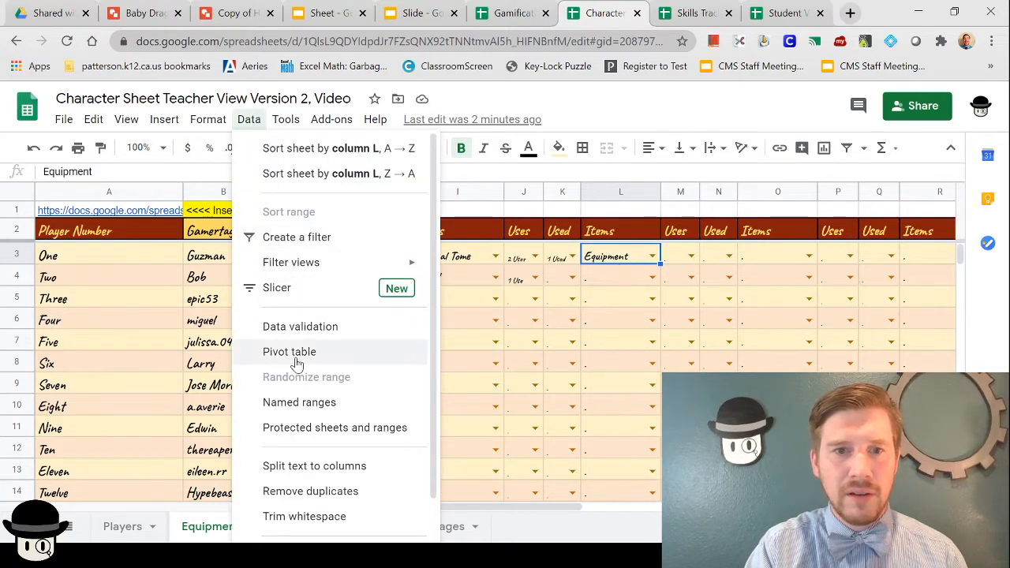
{"action": "left_click", "coordinate": [301, 328]}
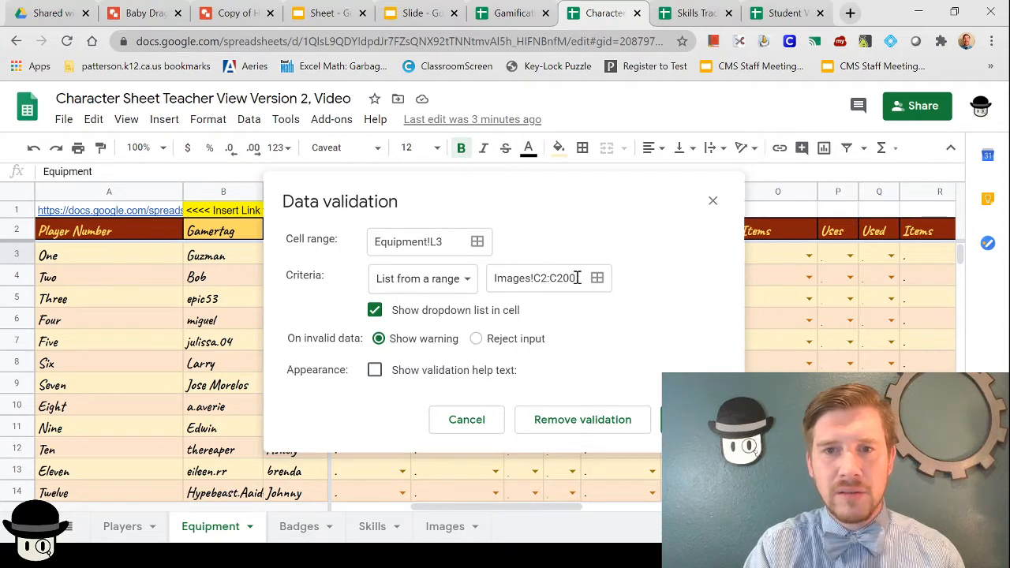
{"action": "left_click", "coordinate": [712, 201]}
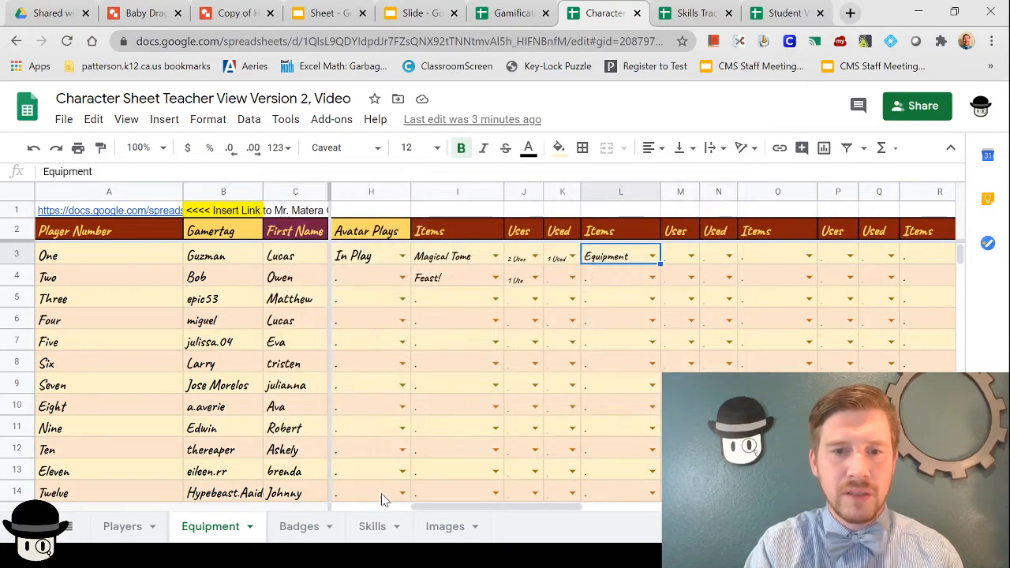
Review the Item Name list in column C of the Images sheet down to its first empty cell, C12, comparing it with the Equipment sheet.
{"action": "left_click", "coordinate": [442, 529]}
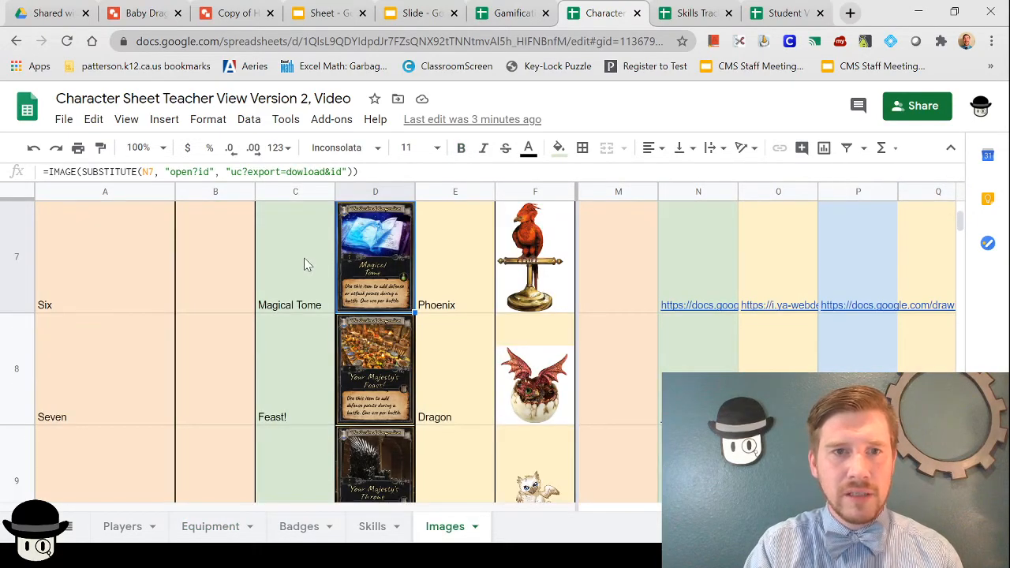
{"action": "scroll", "coordinate": [308, 264], "scroll_direction": "up", "scroll_amount": 10}
{"action": "left_click", "coordinate": [307, 288]}
{"action": "scroll", "coordinate": [308, 288], "scroll_direction": "down", "scroll_amount": 2}
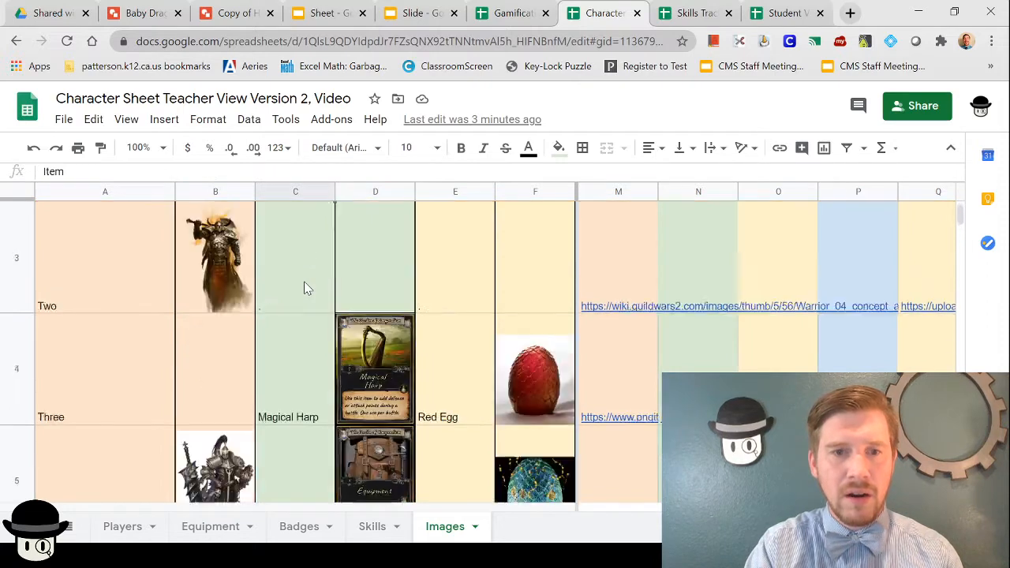
{"action": "scroll", "coordinate": [306, 488], "scroll_direction": "down", "scroll_amount": 1}
{"action": "scroll", "coordinate": [300, 464], "scroll_direction": "down", "scroll_amount": 5}
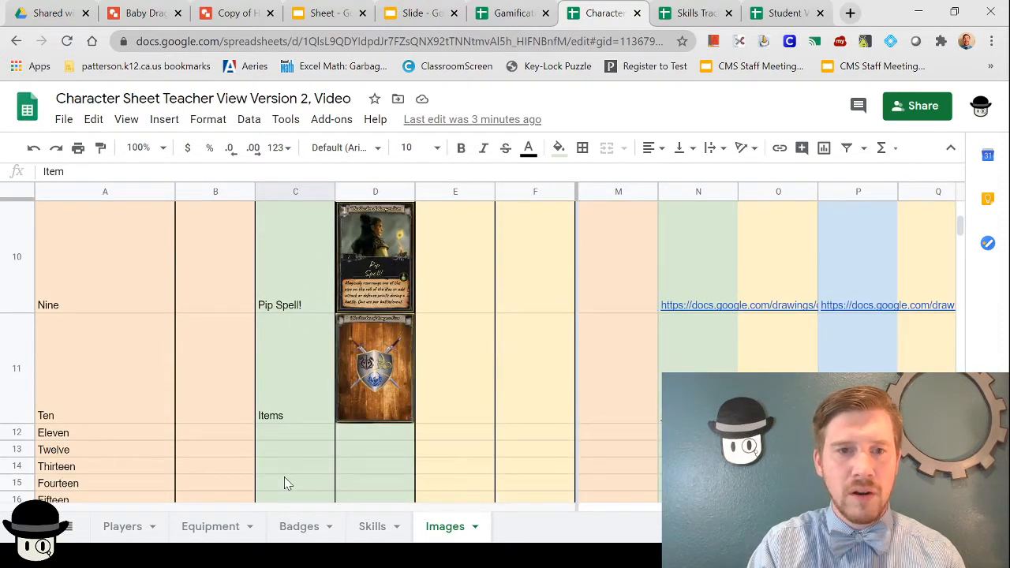
{"action": "left_click", "coordinate": [203, 532]}
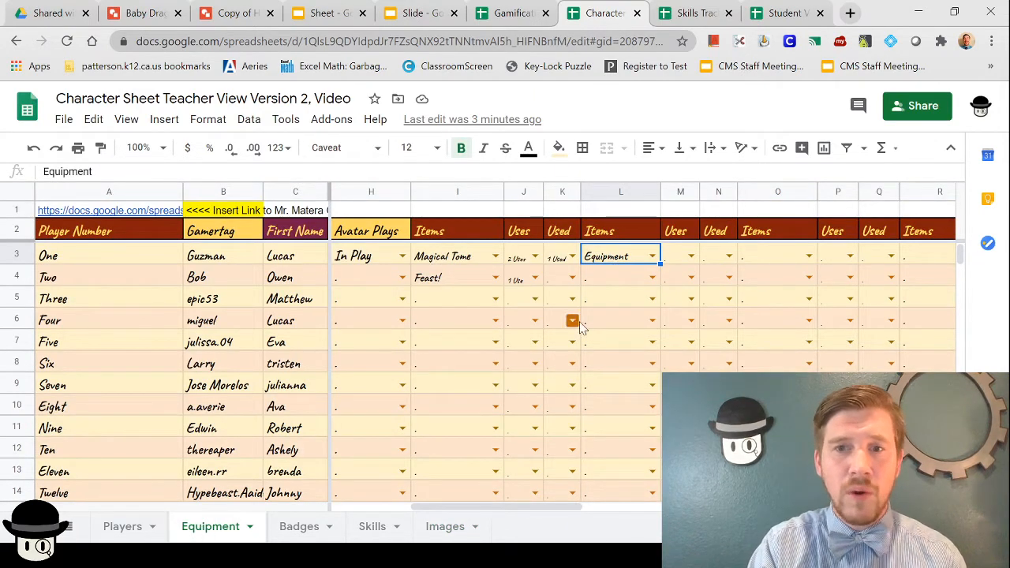
{"action": "left_click", "coordinate": [454, 527]}
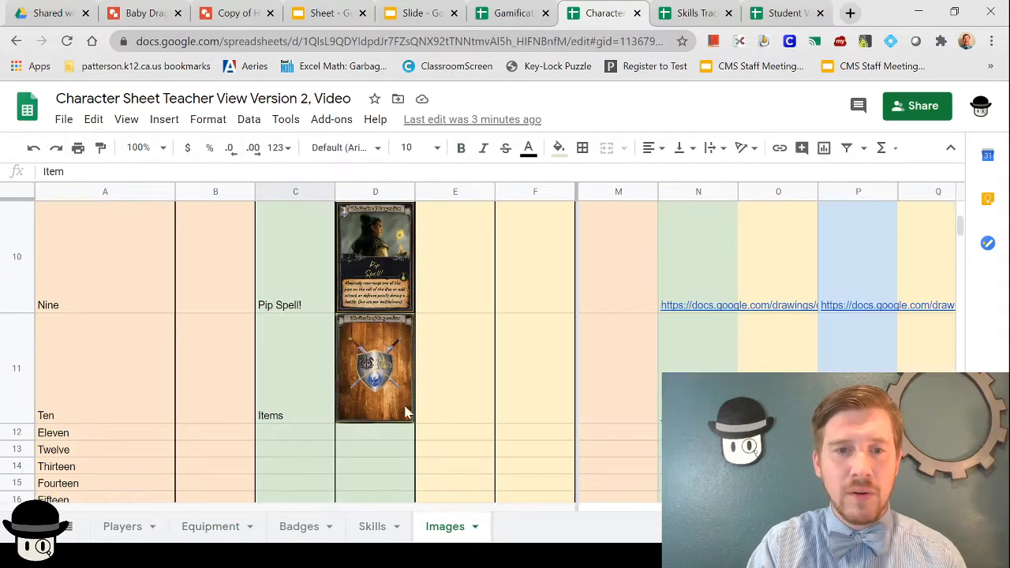
{"action": "left_click", "coordinate": [311, 439]}
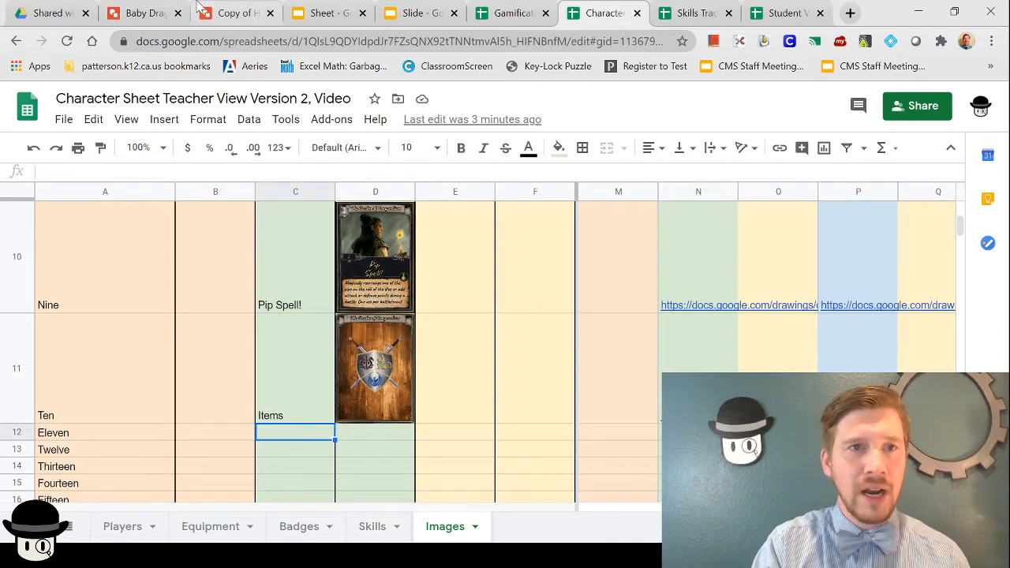
Switch to the Copy of Heroic Sword drawing and copy its published web link.
{"action": "left_click", "coordinate": [146, 16]}
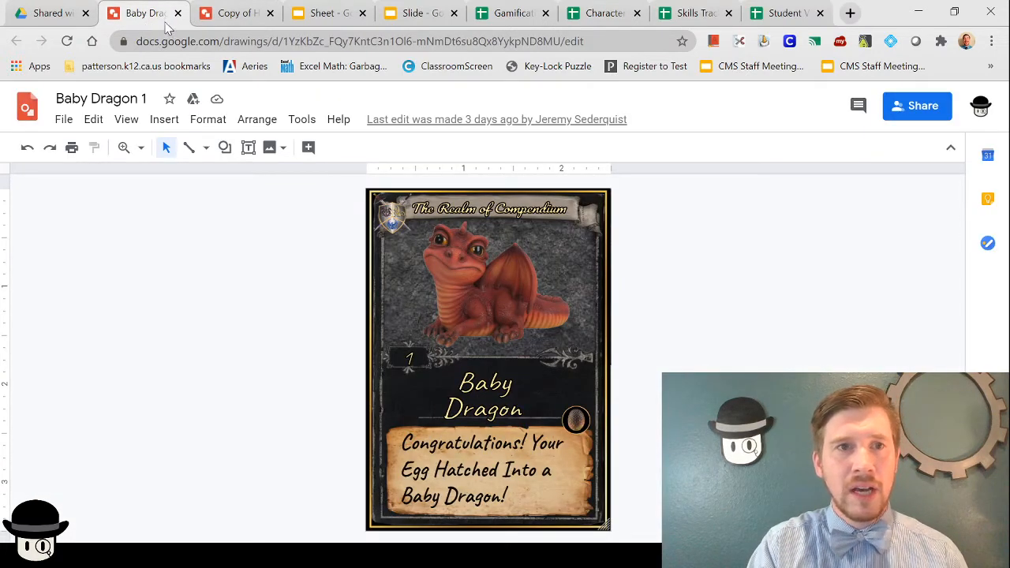
{"action": "left_click", "coordinate": [237, 14]}
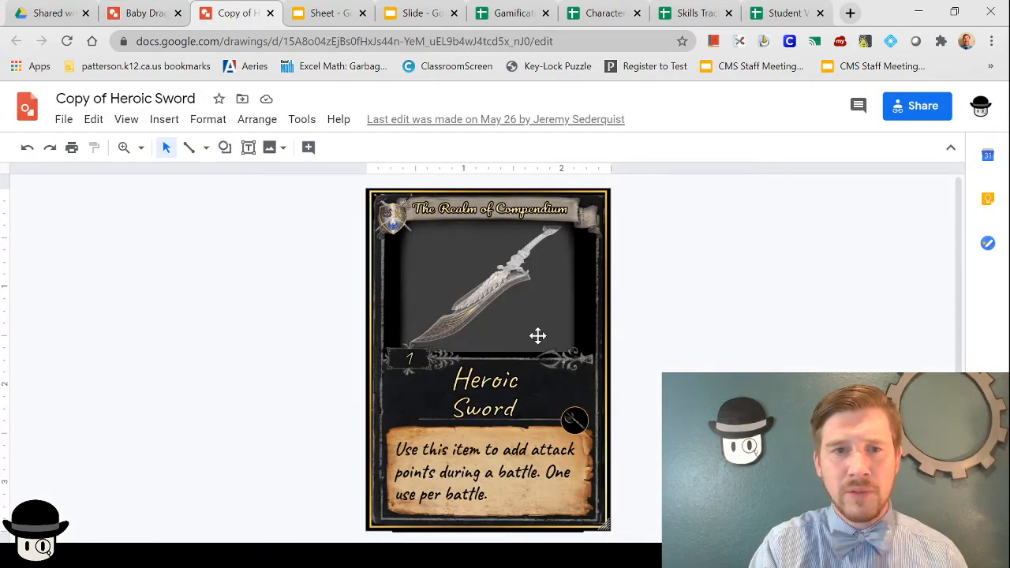
{"action": "left_click", "coordinate": [28, 108]}
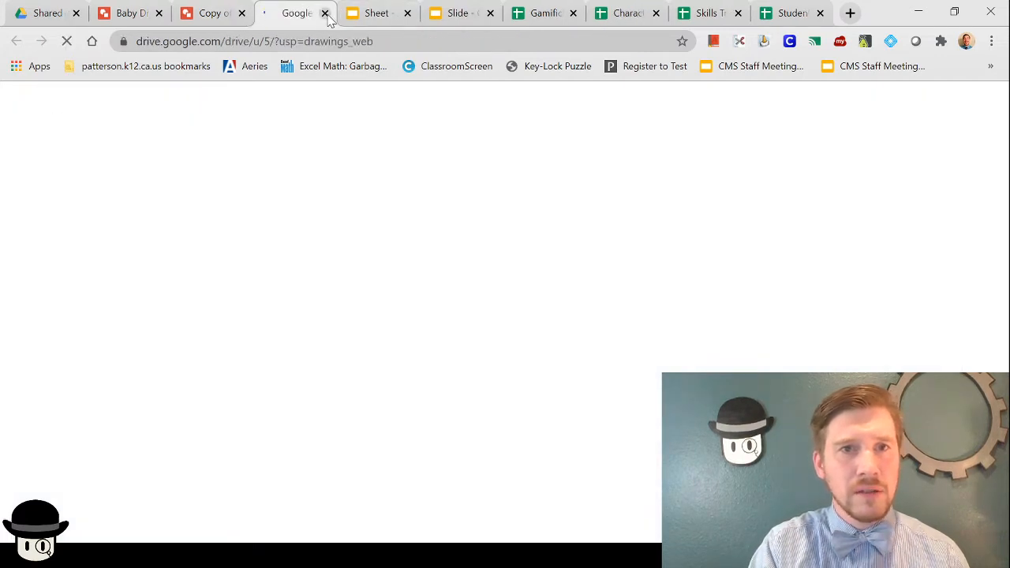
{"action": "key", "text": "ctrl+w"}
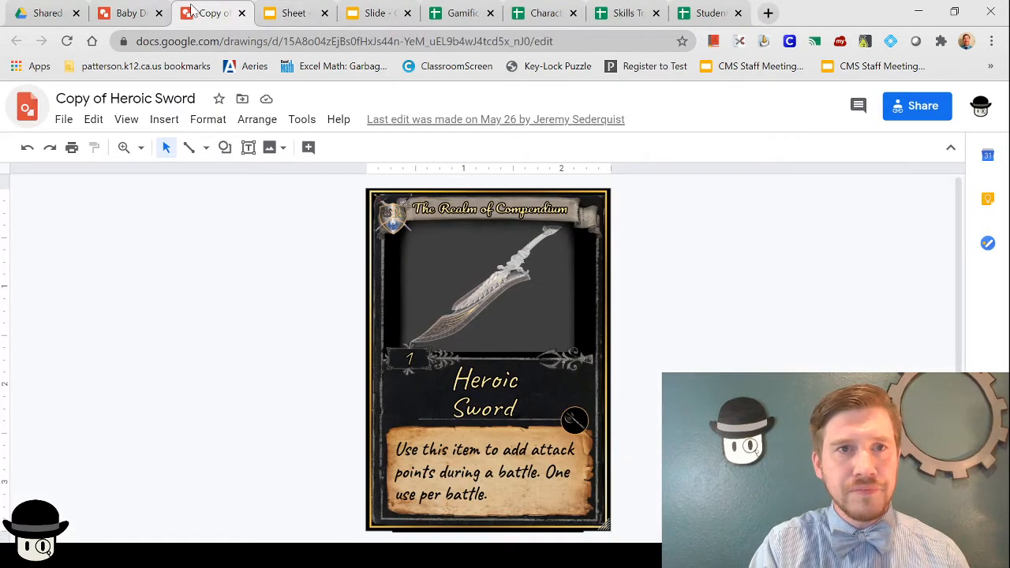
{"action": "left_click", "coordinate": [64, 119]}
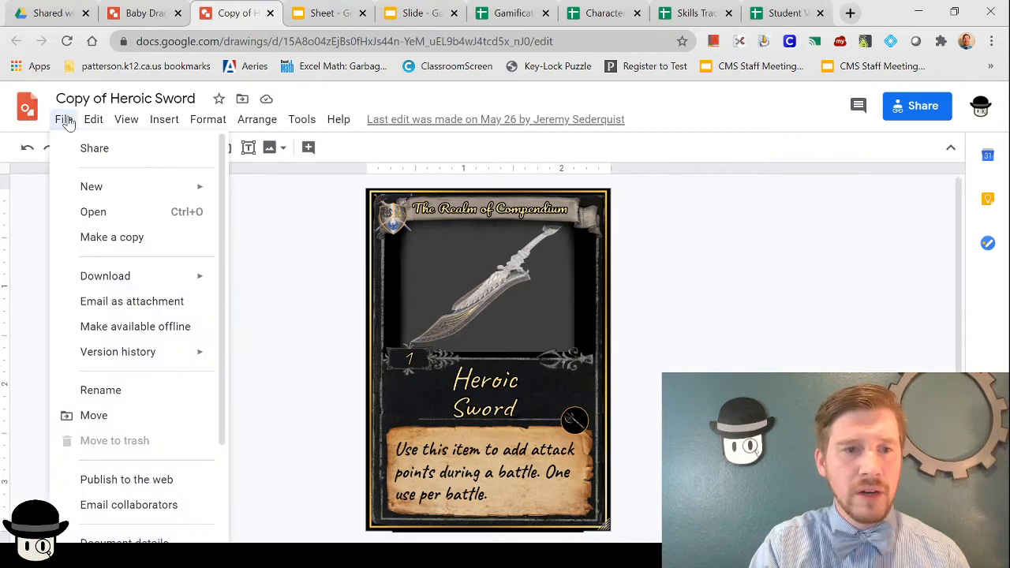
{"action": "left_click", "coordinate": [153, 480]}
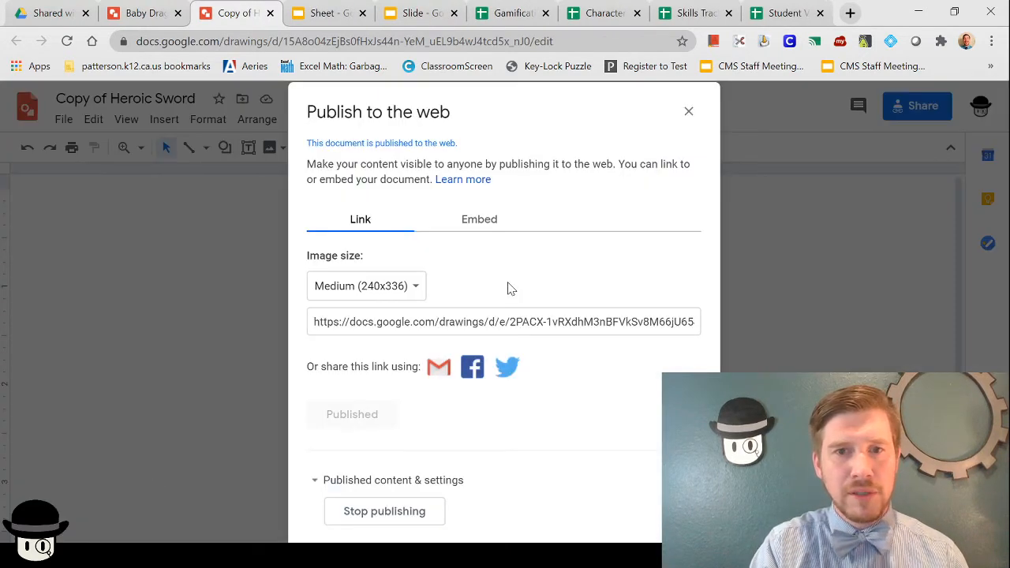
{"action": "left_click", "coordinate": [471, 326]}
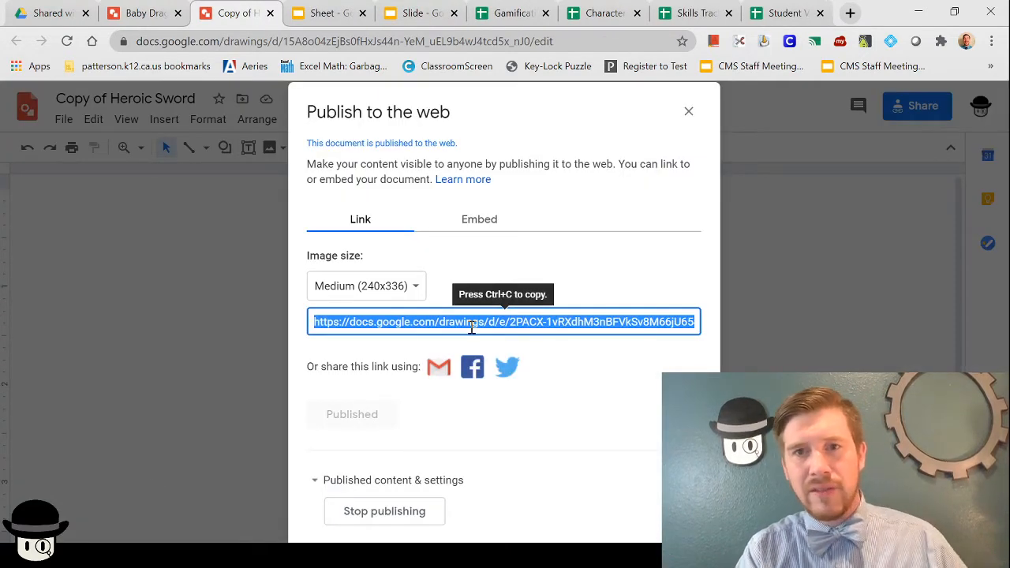
{"action": "left_click", "coordinate": [689, 111]}
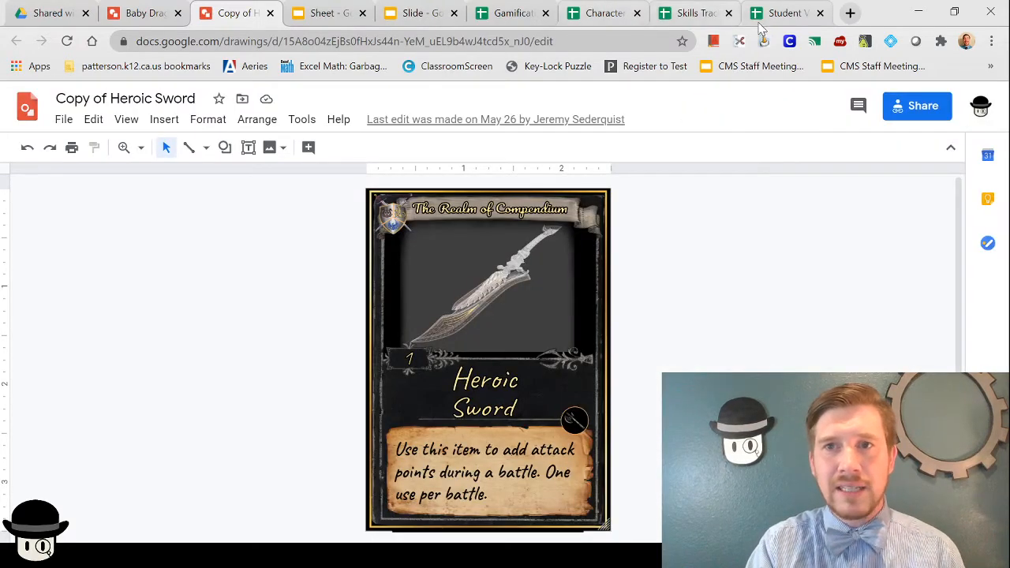
Return to the character sheet spreadsheet and paste the published drawing link into cell N12 of the Item Image Links column on Images.
{"action": "left_click", "coordinate": [516, 18]}
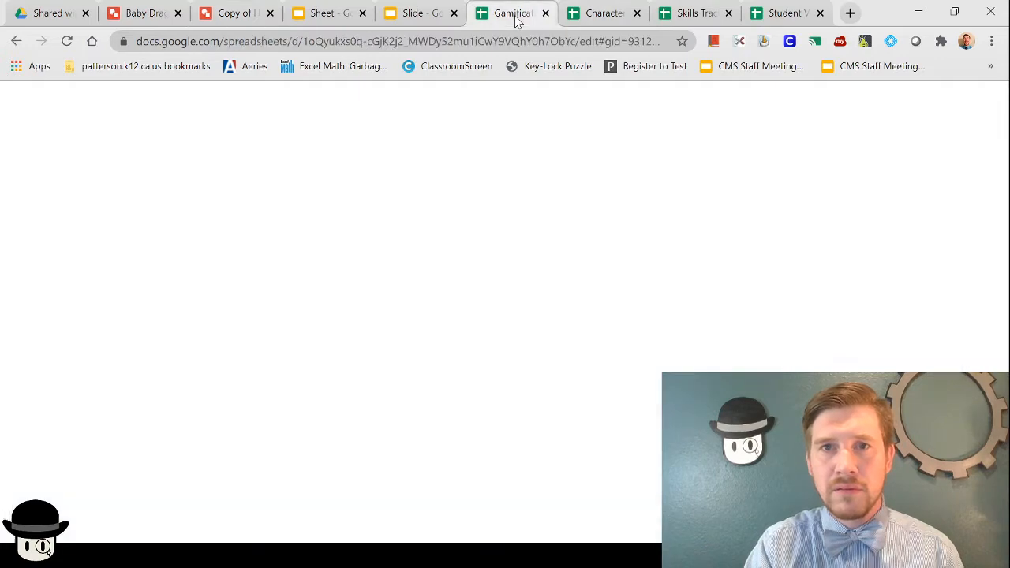
{"action": "left_click", "coordinate": [618, 18]}
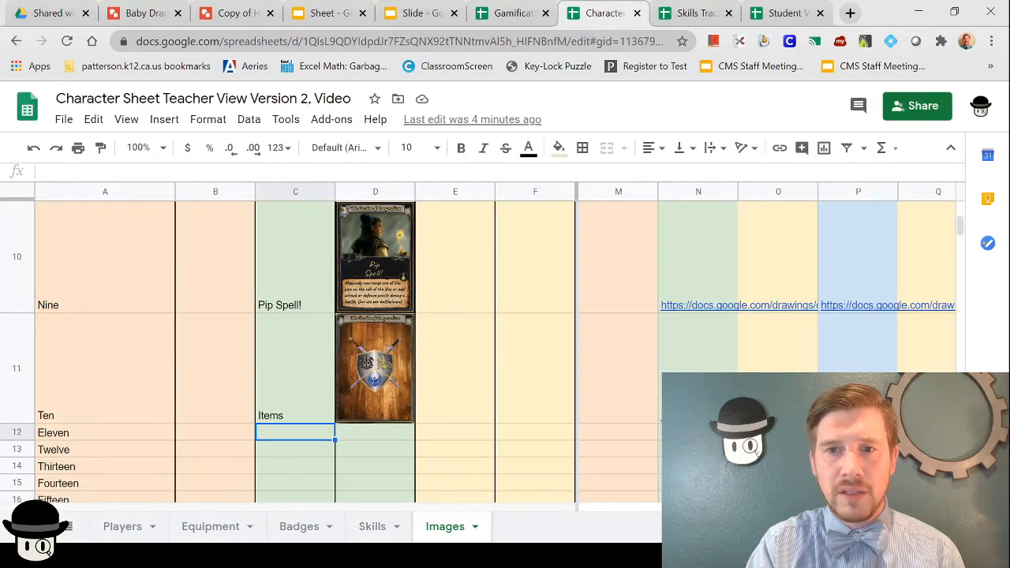
{"action": "left_click", "coordinate": [707, 432]}
{"action": "scroll", "coordinate": [709, 319], "scroll_direction": "up", "scroll_amount": 10}
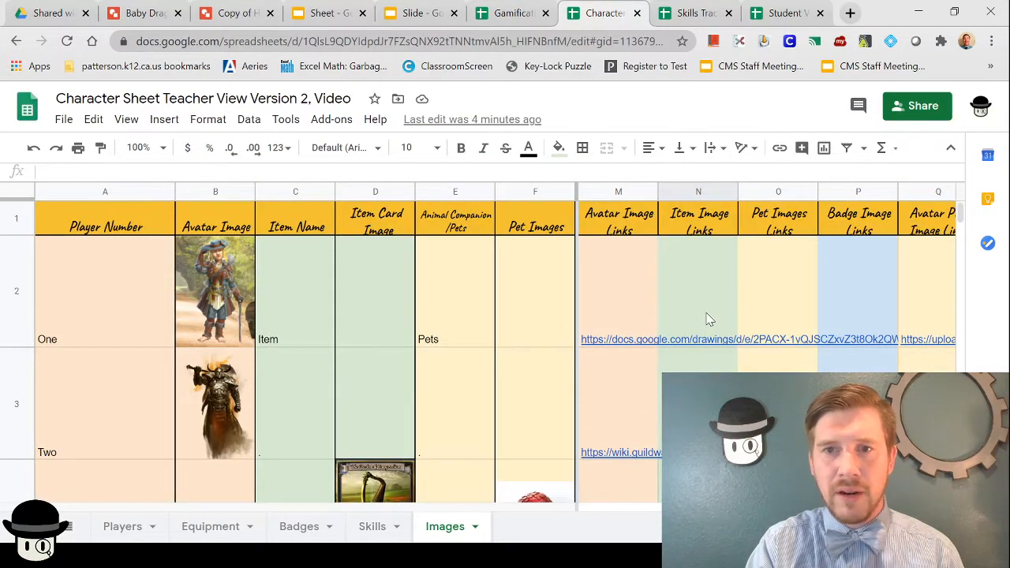
{"action": "scroll", "coordinate": [708, 318], "scroll_direction": "down", "scroll_amount": 10}
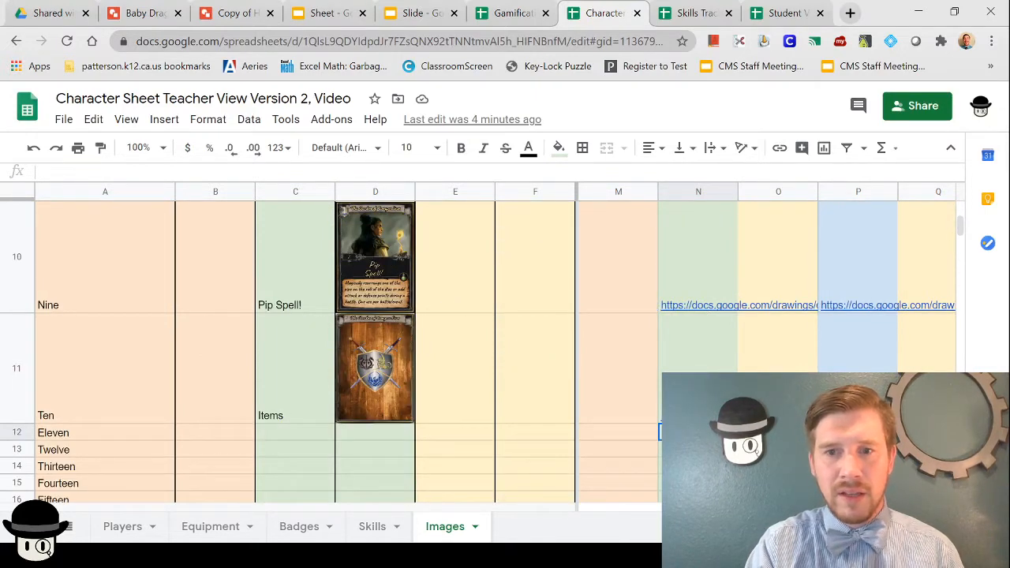
{"action": "left_click", "coordinate": [652, 434]}
{"action": "left_click", "coordinate": [695, 432]}
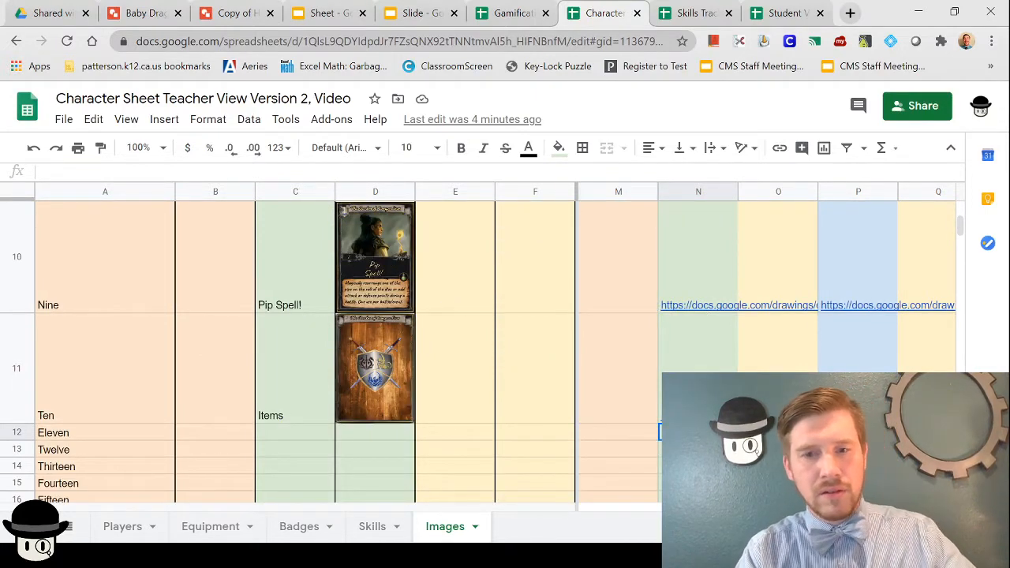
{"action": "type", "text": "https://docs.google.com/drawings/d/e/2PACX-1vRXdhM3nBFVkSv8M66jU654OhEafr7oVEaj86foGTW7Noqnz_o7qvTqJ_fnrjgbpctzb-8aJH3OpJNW/pub?w=240&h=336"}
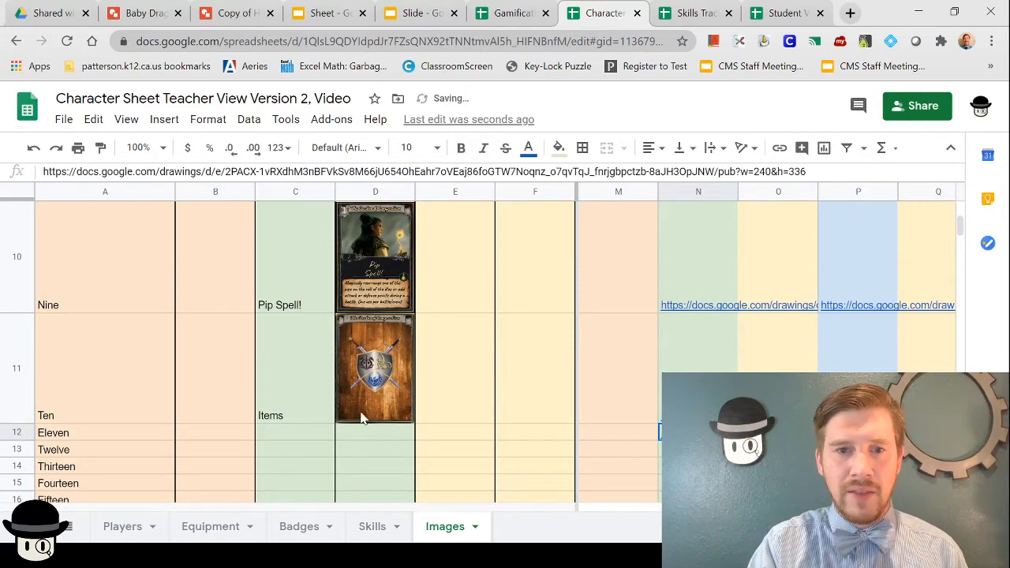
Check the image formula in D12 and enlarge row 12 so the Heroic Sword card displays at about the size of the cards above.
{"action": "left_click", "coordinate": [347, 436]}
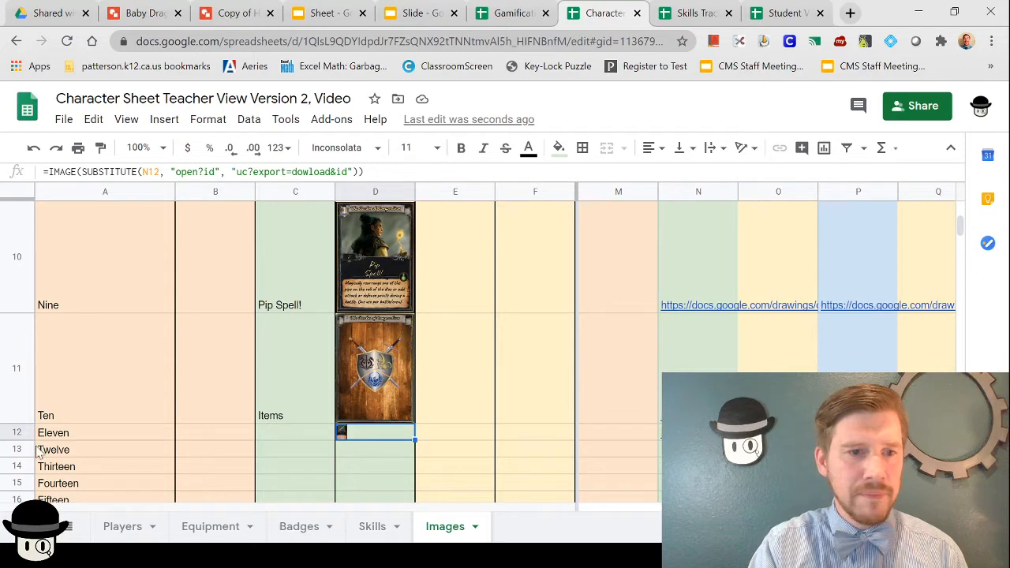
{"action": "left_click_drag", "start_coordinate": [22, 500], "coordinate": [22, 530]}
{"action": "scroll", "coordinate": [271, 440], "scroll_direction": "down", "scroll_amount": 4}
{"action": "scroll", "coordinate": [271, 441], "scroll_direction": "up", "scroll_amount": 3}
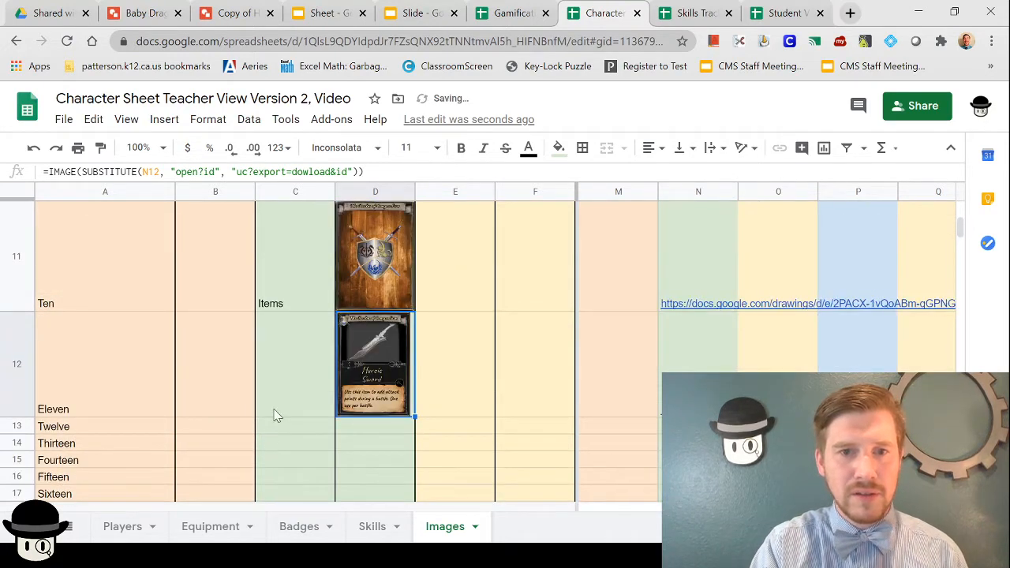
Enter Sword as the item name in C12, beside the Heroic Sword card.
{"action": "left_click", "coordinate": [280, 397]}
{"action": "type", "text": "Her"}
{"action": "key", "text": "BackSpace"}
{"action": "key", "text": "BackSpace"}
{"action": "key", "text": "BackSpace"}
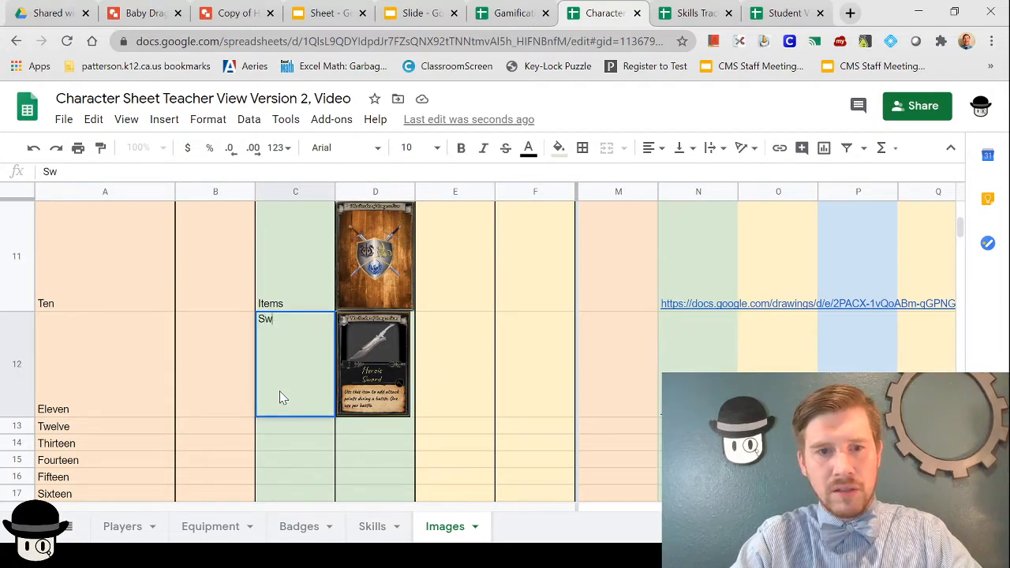
{"action": "type", "text": "Sword"}
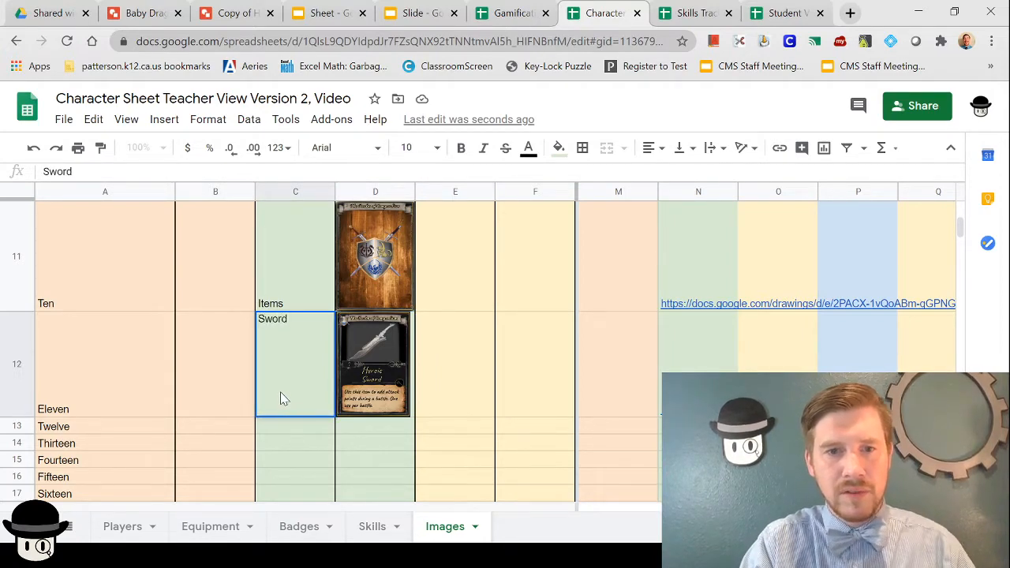
{"action": "key", "text": "Return"}
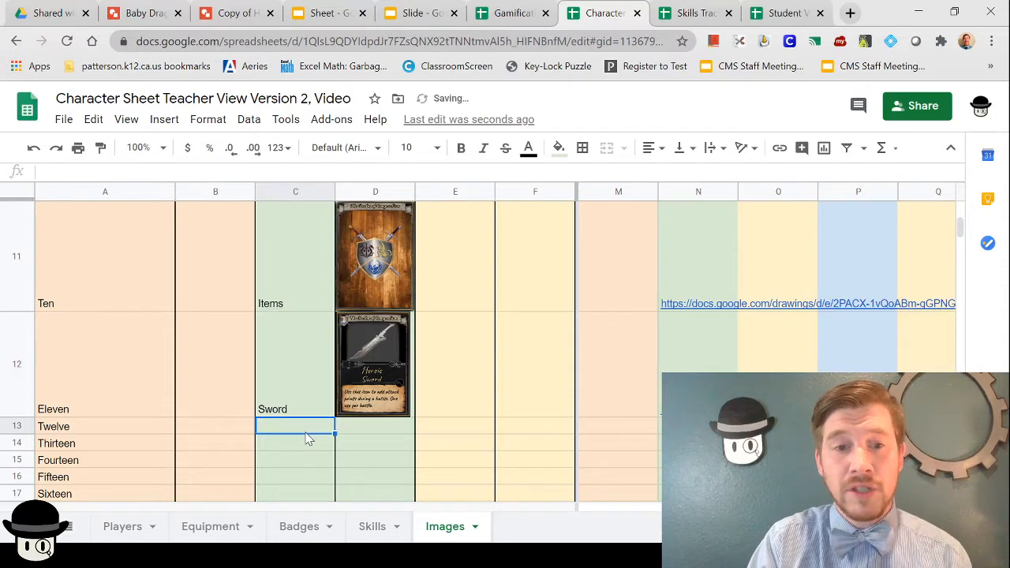
Assign Sword to player One in Items cell O3 of the Equipment sheet and check the card on the Players sheet.
{"action": "left_click", "coordinate": [213, 527]}
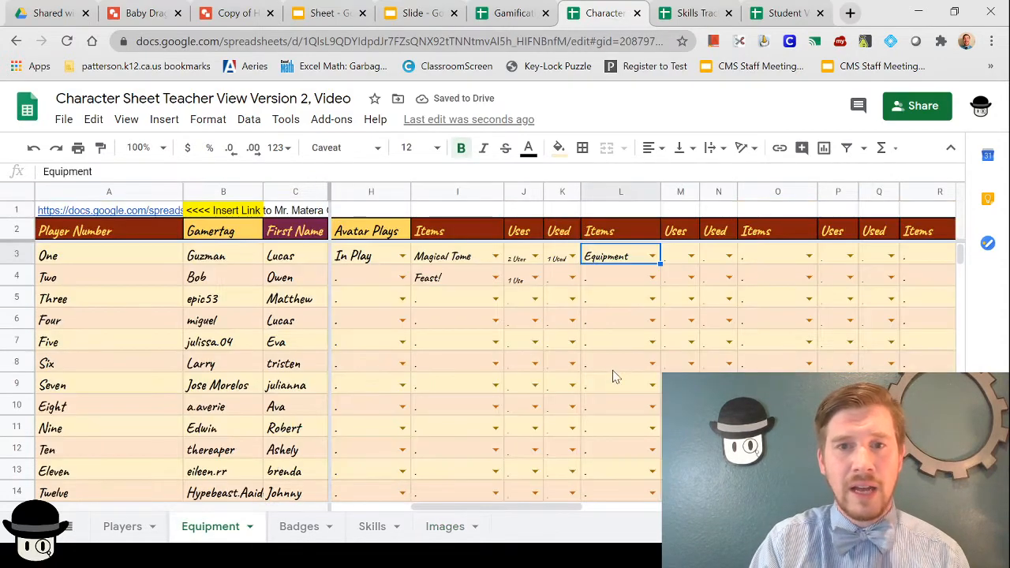
{"action": "double_click", "coordinate": [809, 256]}
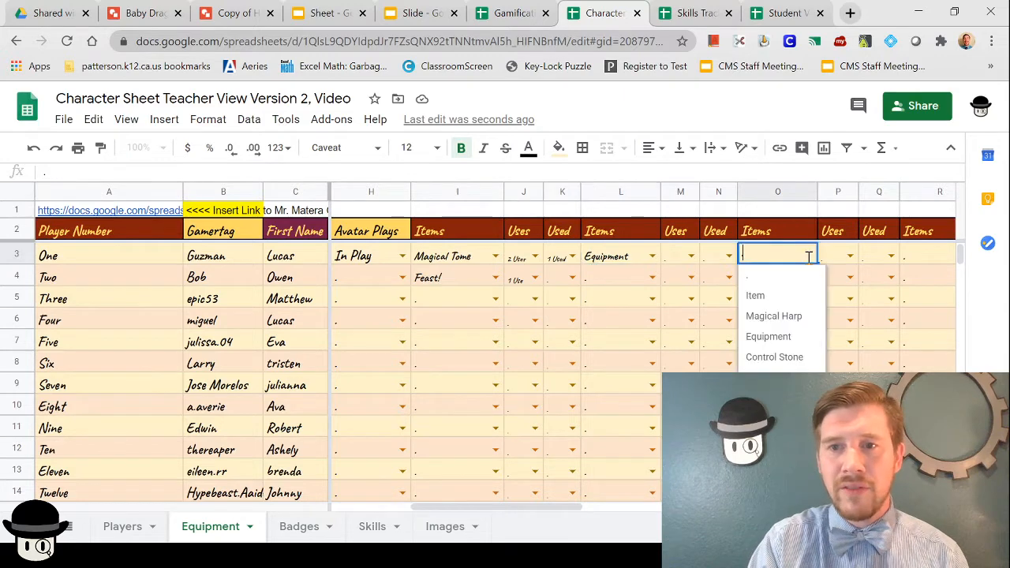
{"action": "left_click", "coordinate": [761, 459]}
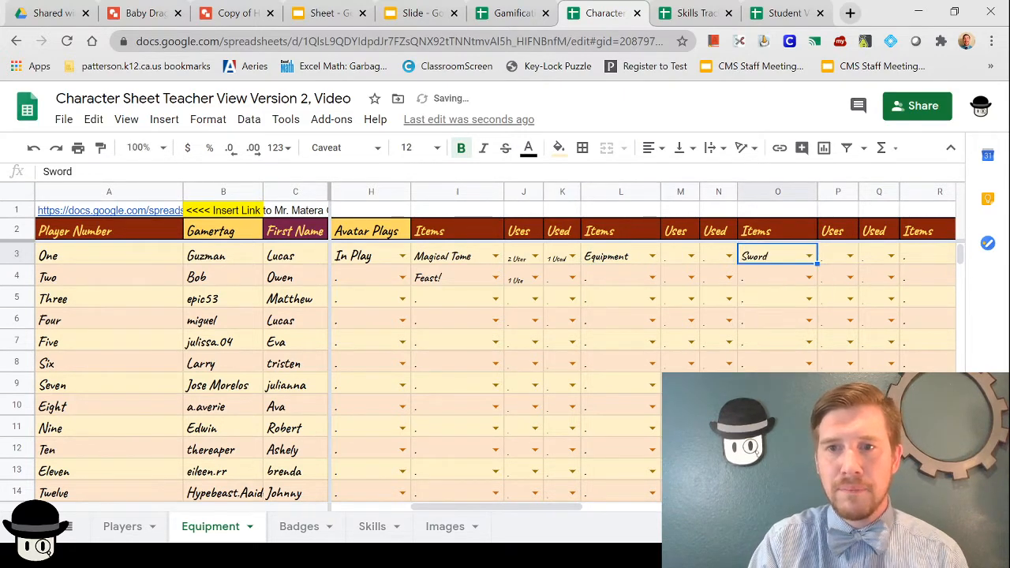
{"action": "left_click", "coordinate": [135, 534]}
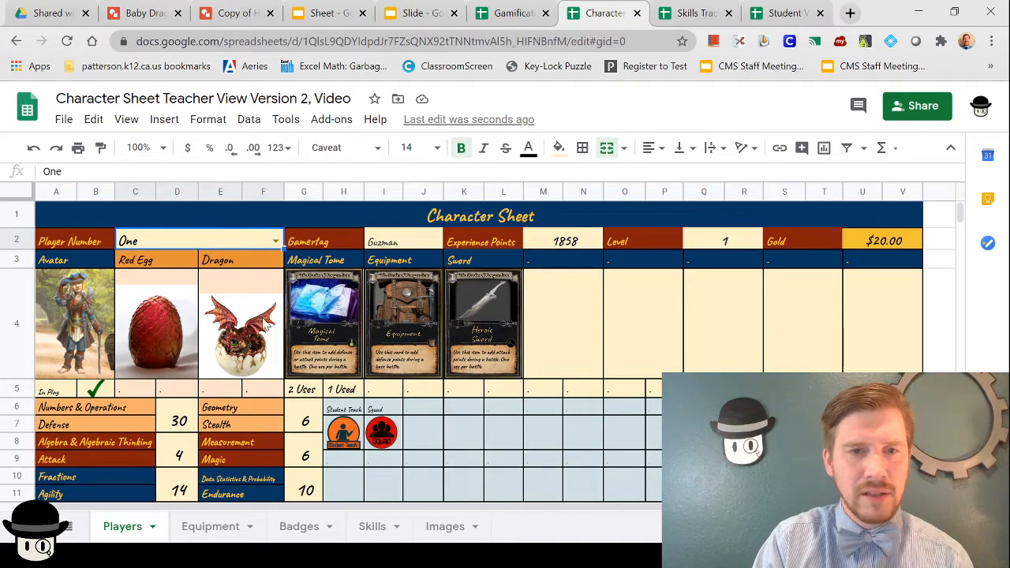
{"action": "left_click", "coordinate": [199, 527]}
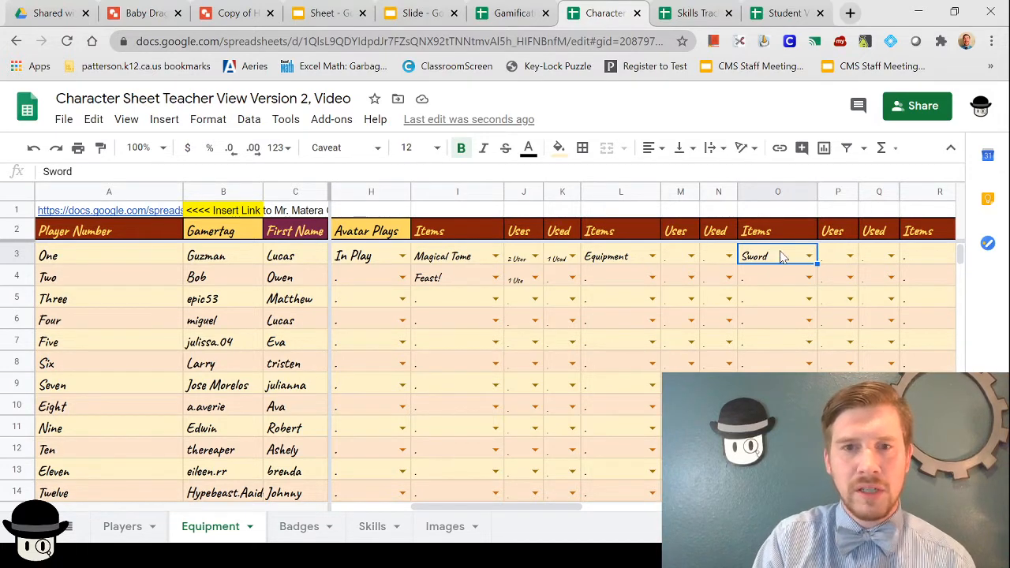
On the Images sheet, examine the Heroic Sword card's image formula in D12 and its source link in N12.
{"action": "left_click", "coordinate": [433, 530]}
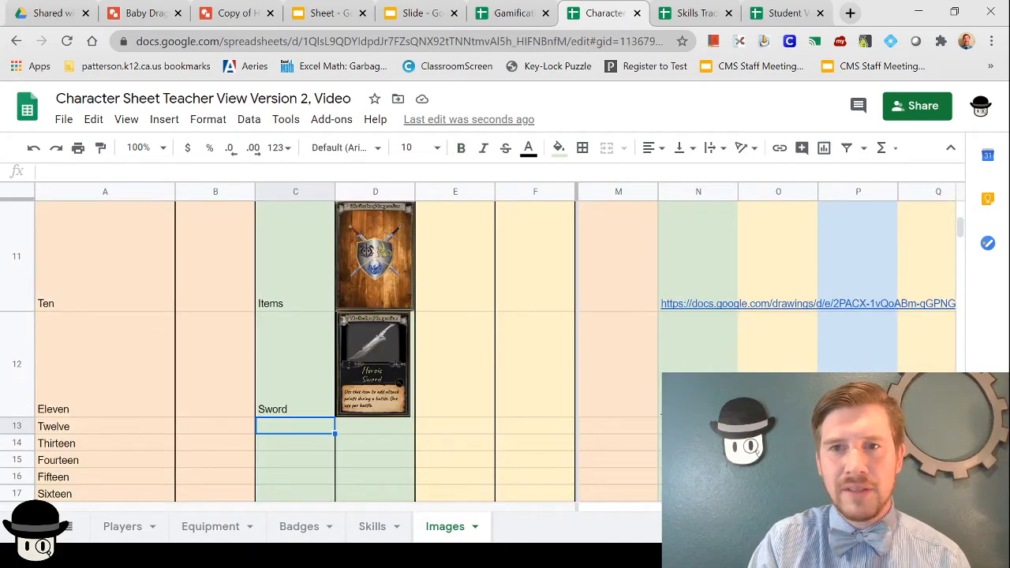
{"action": "scroll", "coordinate": [433, 351], "scroll_direction": "up", "scroll_amount": 10}
{"action": "scroll", "coordinate": [433, 351], "scroll_direction": "down", "scroll_amount": 8}
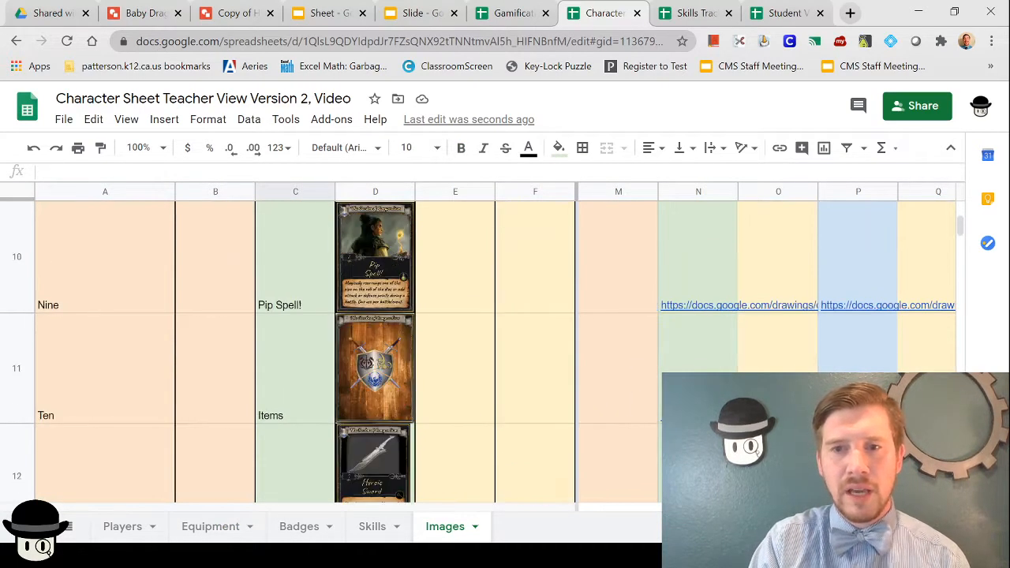
{"action": "scroll", "coordinate": [315, 351], "scroll_direction": "down", "scroll_amount": 1}
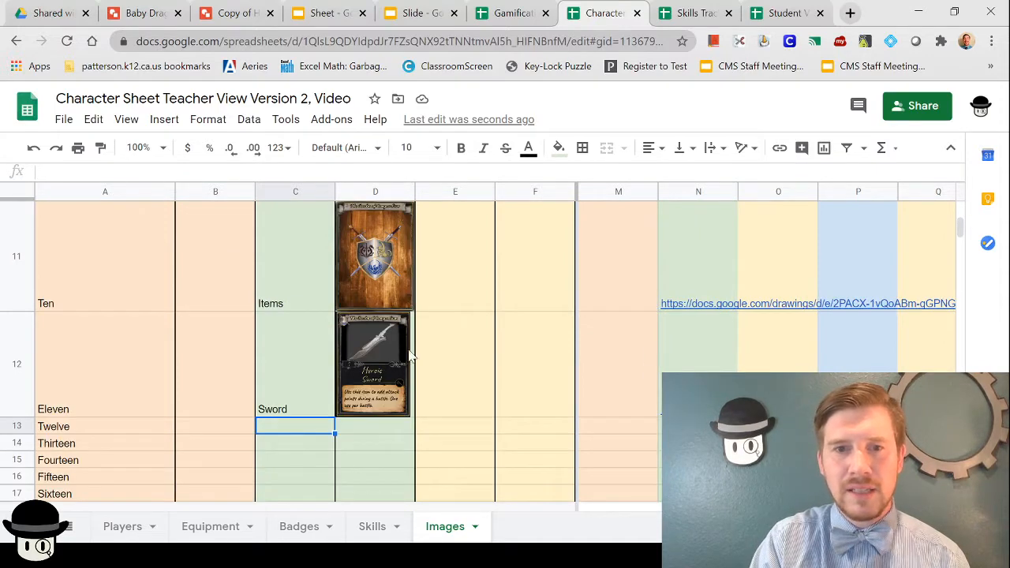
{"action": "left_click", "coordinate": [369, 356]}
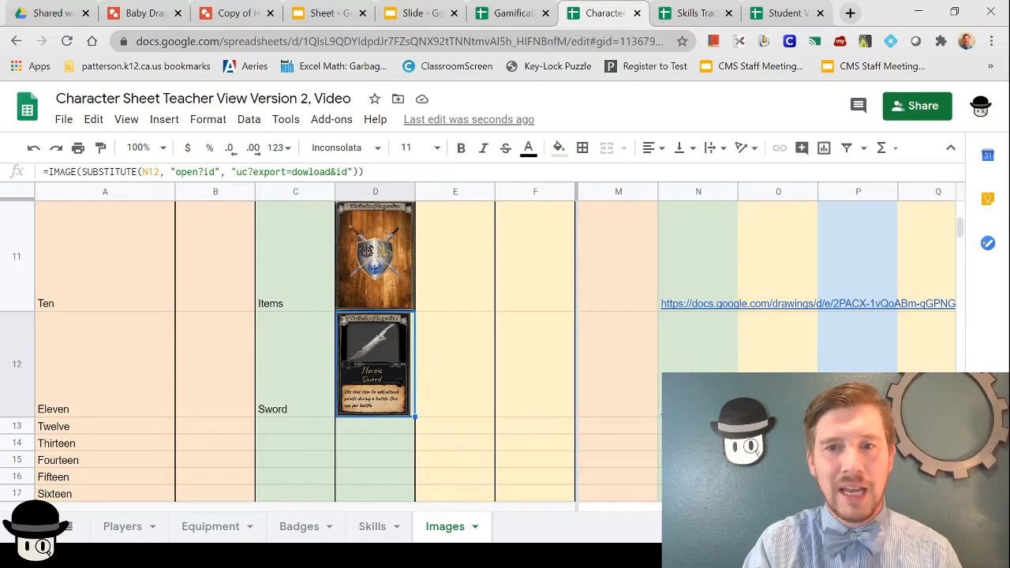
{"action": "left_click", "coordinate": [698, 388]}
{"action": "left_click", "coordinate": [391, 378]}
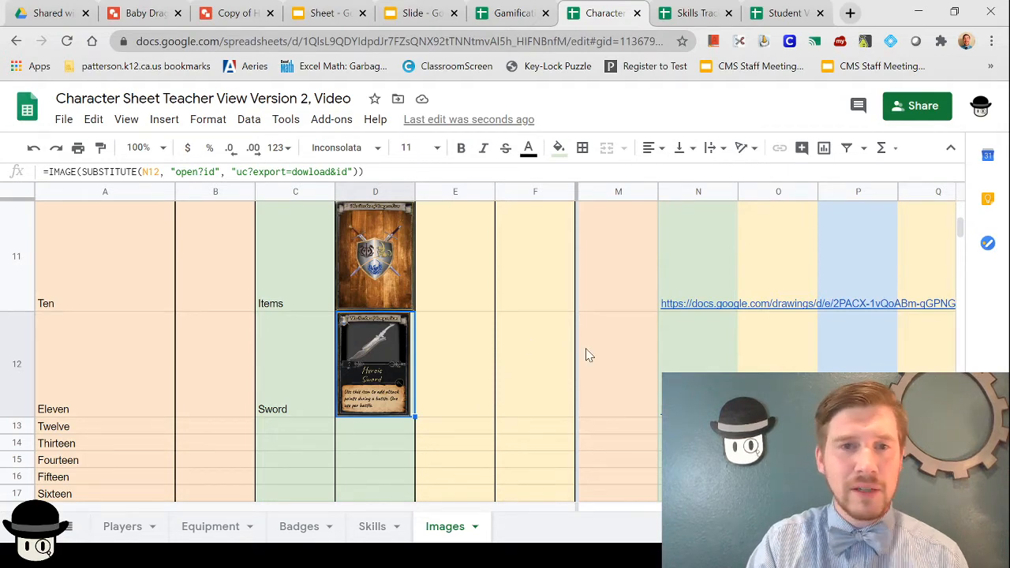
{"action": "scroll", "coordinate": [587, 355], "scroll_direction": "up", "scroll_amount": 1}
{"action": "scroll", "coordinate": [587, 357], "scroll_direction": "down", "scroll_amount": 4}
{"action": "scroll", "coordinate": [587, 356], "scroll_direction": "up", "scroll_amount": 4}
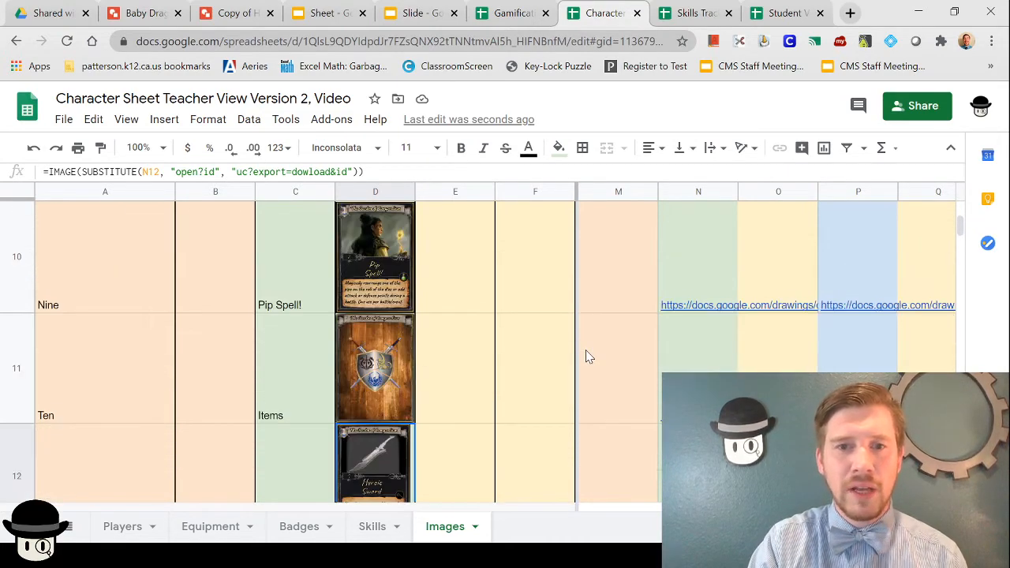
{"action": "scroll", "coordinate": [586, 356], "scroll_direction": "down", "scroll_amount": 1}
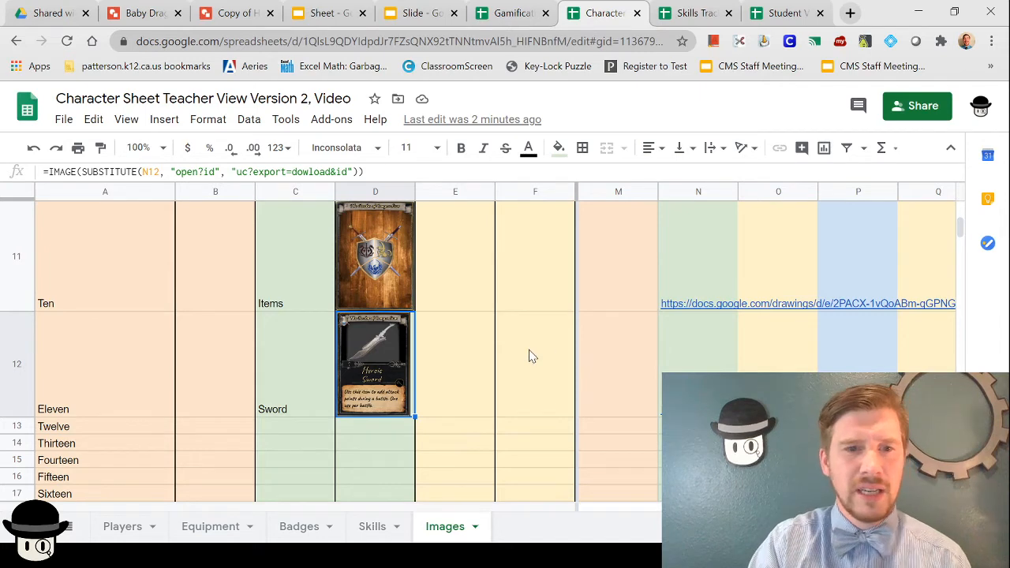
{"action": "scroll", "coordinate": [530, 357], "scroll_direction": "up", "scroll_amount": 1}
{"action": "scroll", "coordinate": [531, 357], "scroll_direction": "up", "scroll_amount": 1}
{"action": "scroll", "coordinate": [531, 357], "scroll_direction": "down", "scroll_amount": 3}
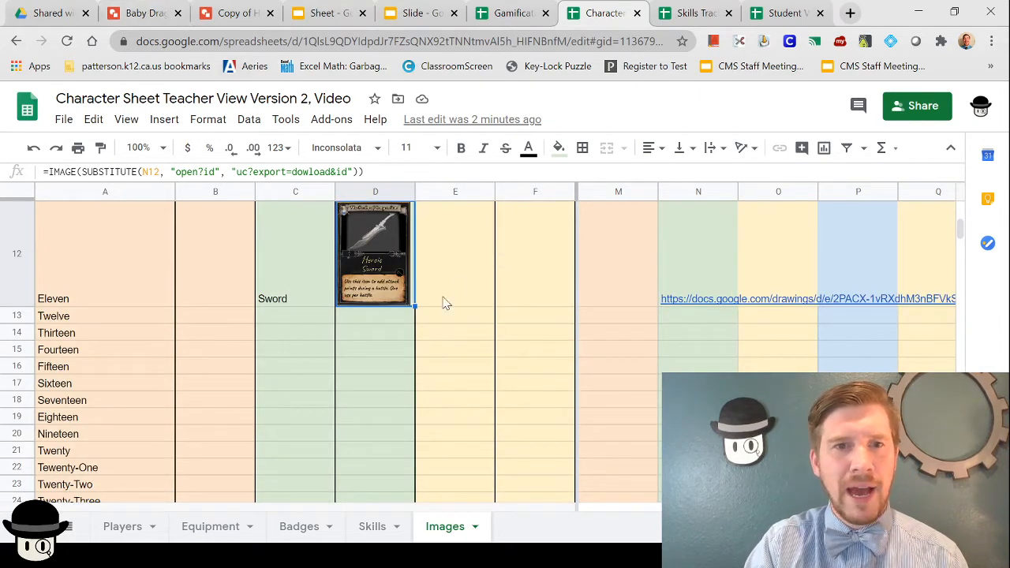
Check the cells behind the Dragon image in row 8 of Images and clear its image link from O8.
{"action": "scroll", "coordinate": [462, 288], "scroll_direction": "up", "scroll_amount": 2}
{"action": "scroll", "coordinate": [462, 288], "scroll_direction": "up", "scroll_amount": 5}
{"action": "scroll", "coordinate": [462, 289], "scroll_direction": "down", "scroll_amount": 2}
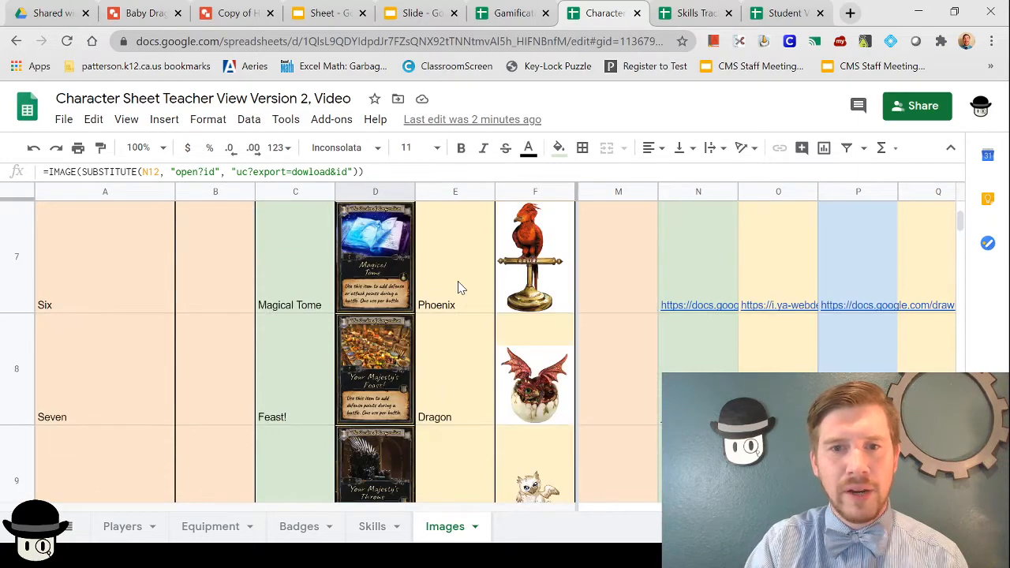
{"action": "left_click", "coordinate": [531, 364]}
{"action": "left_click", "coordinate": [698, 355]}
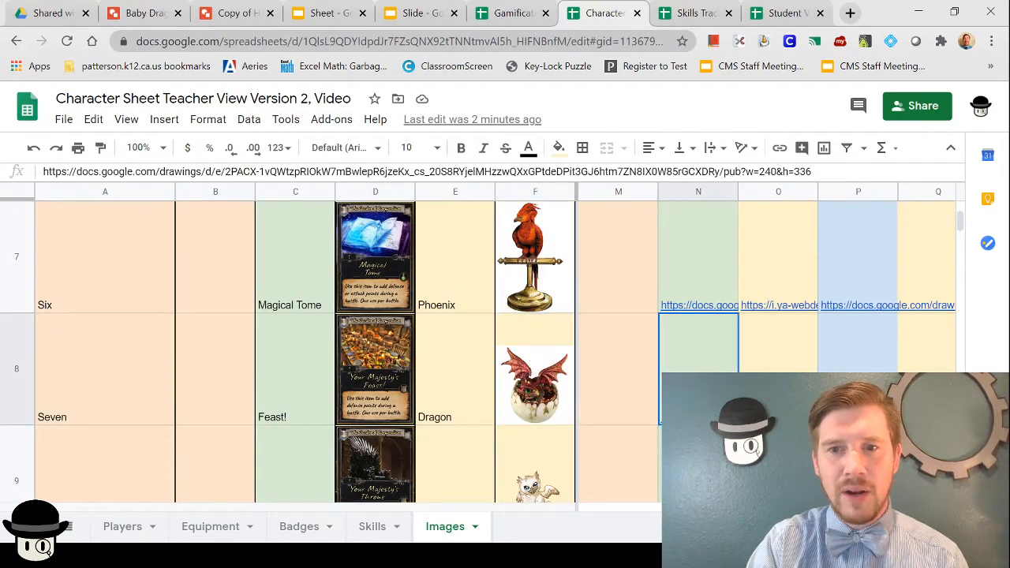
{"action": "left_click", "coordinate": [759, 371]}
{"action": "key", "text": "Delete"}
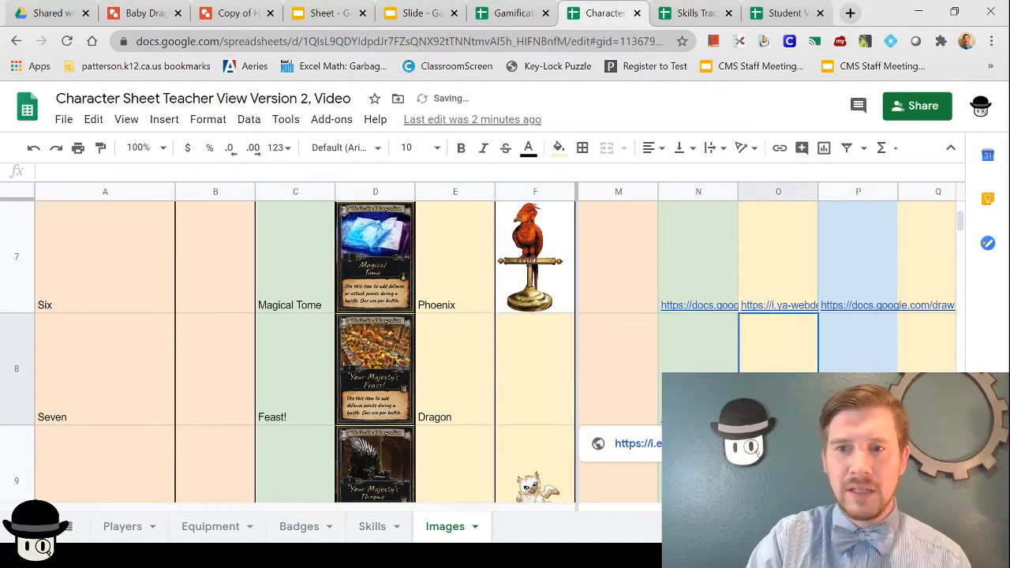
Switch to the Baby Dragon 1 drawing, publish it to the web as a Medium (240x336) image link, and copy the link.
{"action": "left_click", "coordinate": [143, 13]}
{"action": "left_click", "coordinate": [63, 120]}
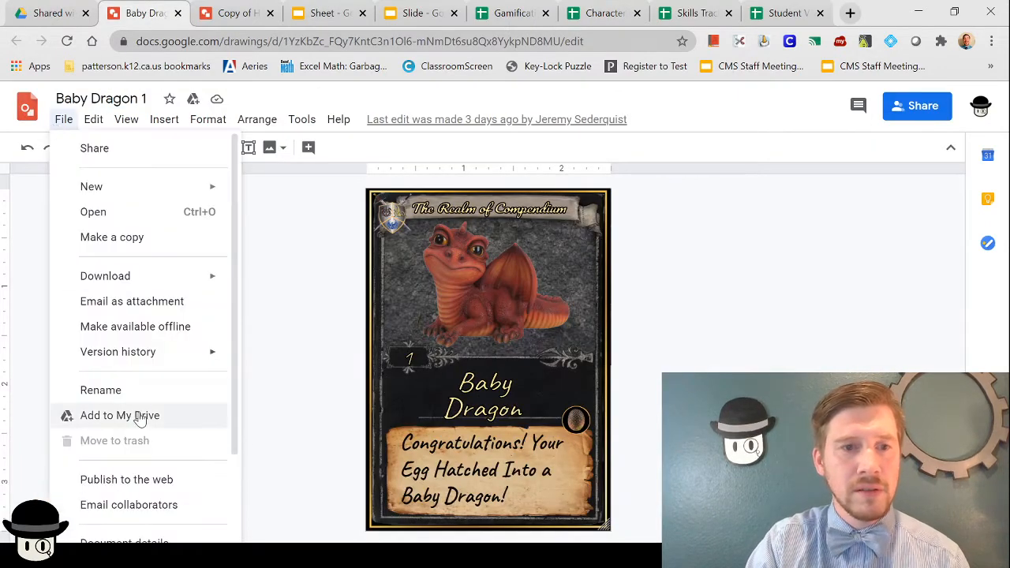
{"action": "scroll", "coordinate": [157, 457], "scroll_direction": "down", "scroll_amount": 2}
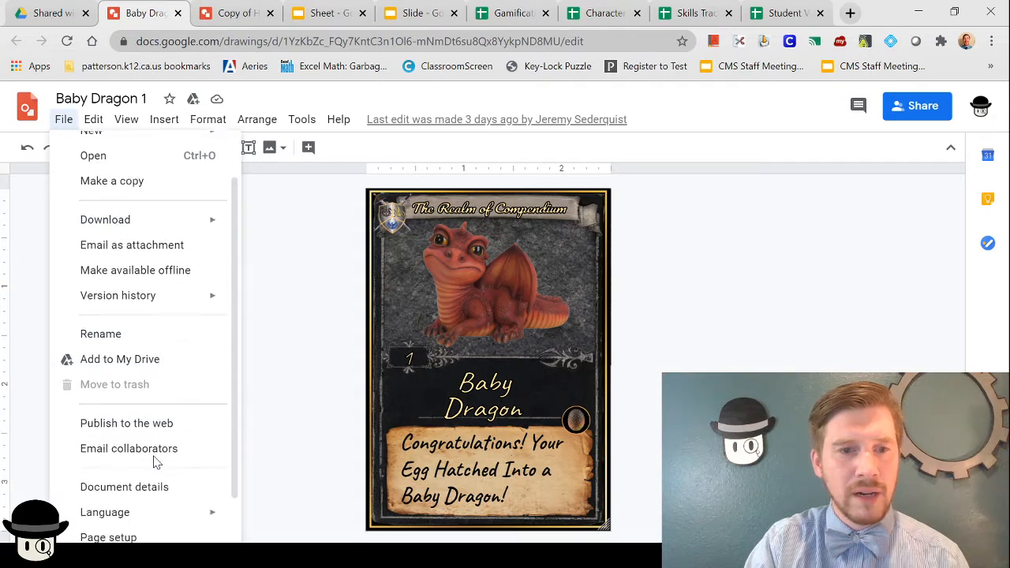
{"action": "scroll", "coordinate": [154, 353], "scroll_direction": "up", "scroll_amount": 2}
{"action": "scroll", "coordinate": [154, 353], "scroll_direction": "down", "scroll_amount": 3}
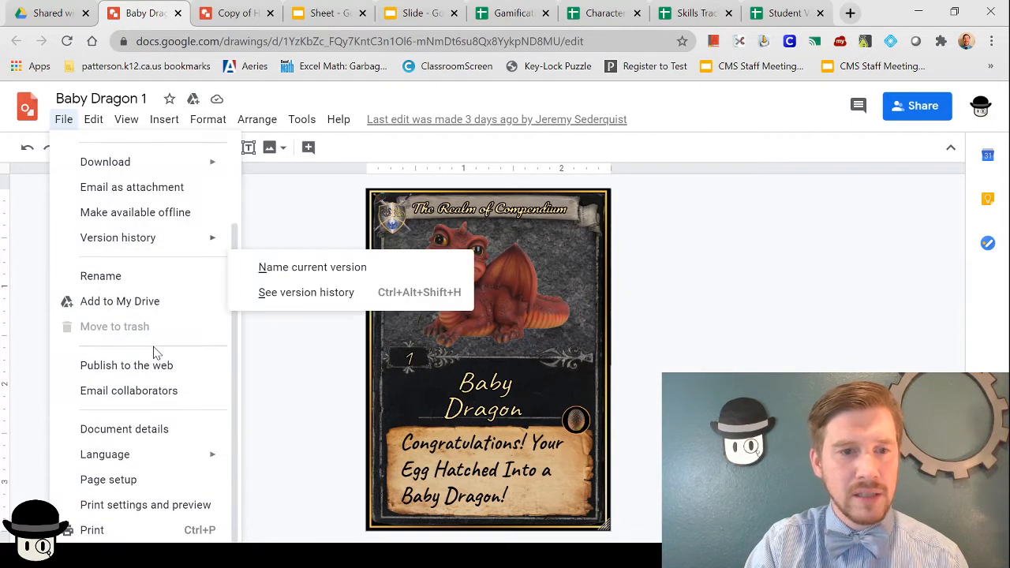
{"action": "scroll", "coordinate": [155, 352], "scroll_direction": "up", "scroll_amount": 2}
{"action": "scroll", "coordinate": [155, 353], "scroll_direction": "up", "scroll_amount": 2}
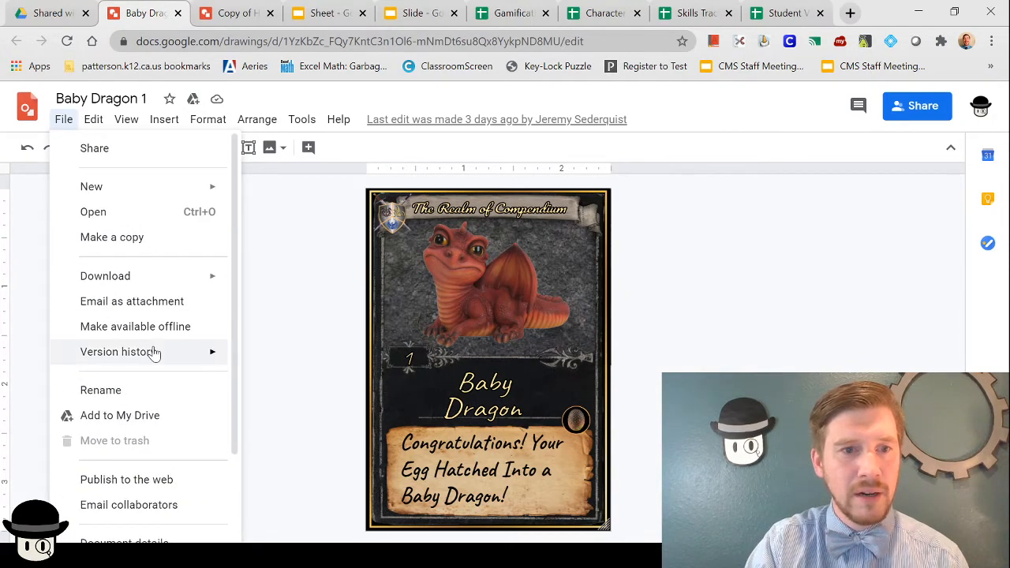
{"action": "scroll", "coordinate": [155, 353], "scroll_direction": "down", "scroll_amount": 3}
{"action": "left_click", "coordinate": [181, 367]}
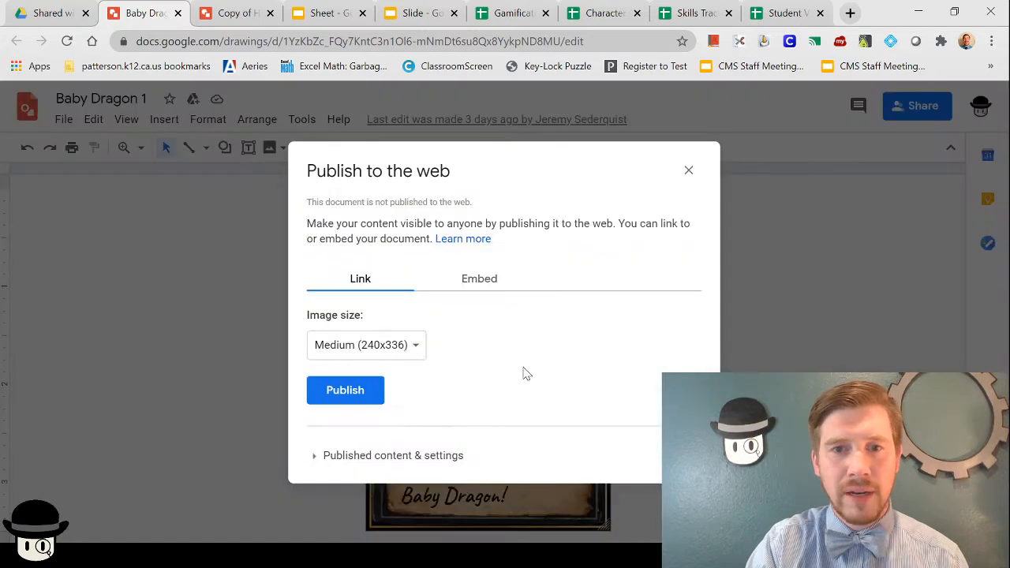
{"action": "left_click", "coordinate": [348, 391]}
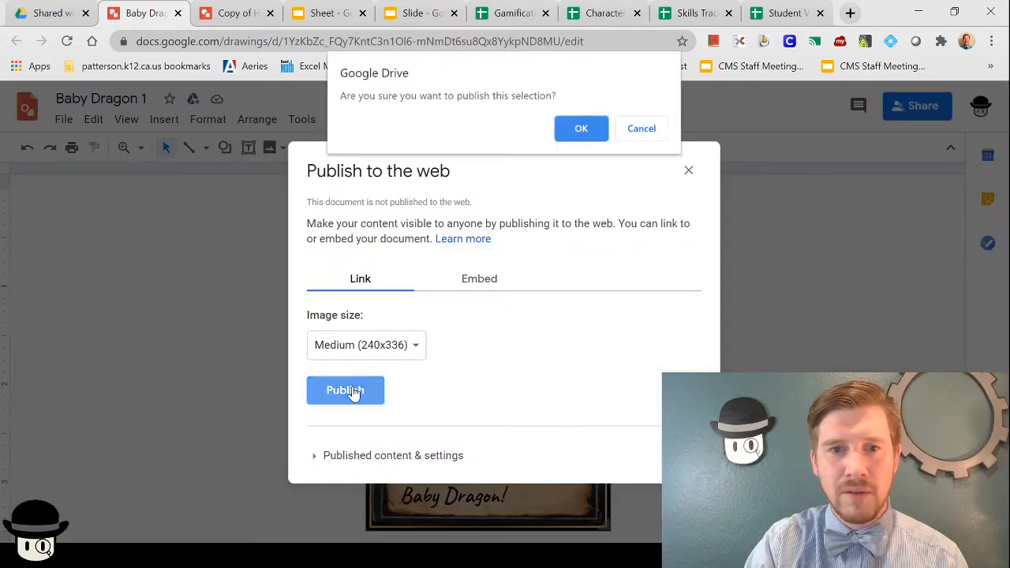
{"action": "left_click", "coordinate": [582, 129]}
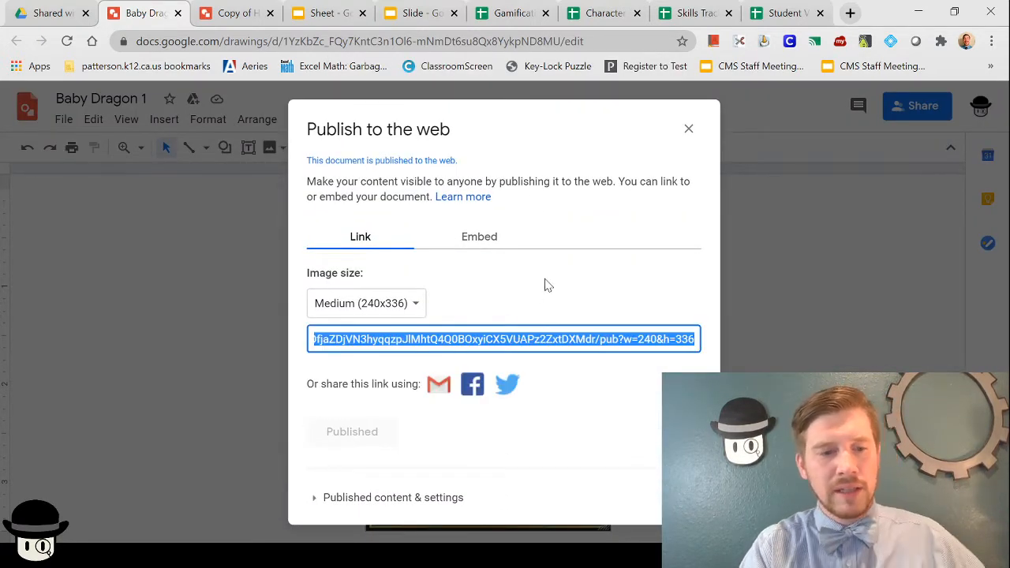
Try to paste the published Baby Dragon link into O8 of Images, check the Players sheet, and clear the pasted link.
{"action": "left_click", "coordinate": [513, 12]}
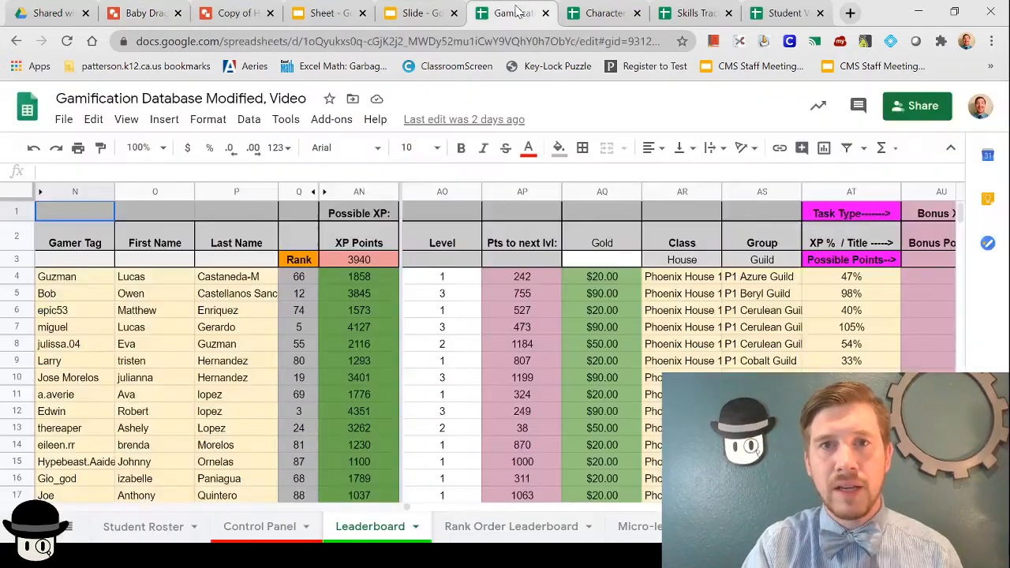
{"action": "left_click", "coordinate": [600, 13]}
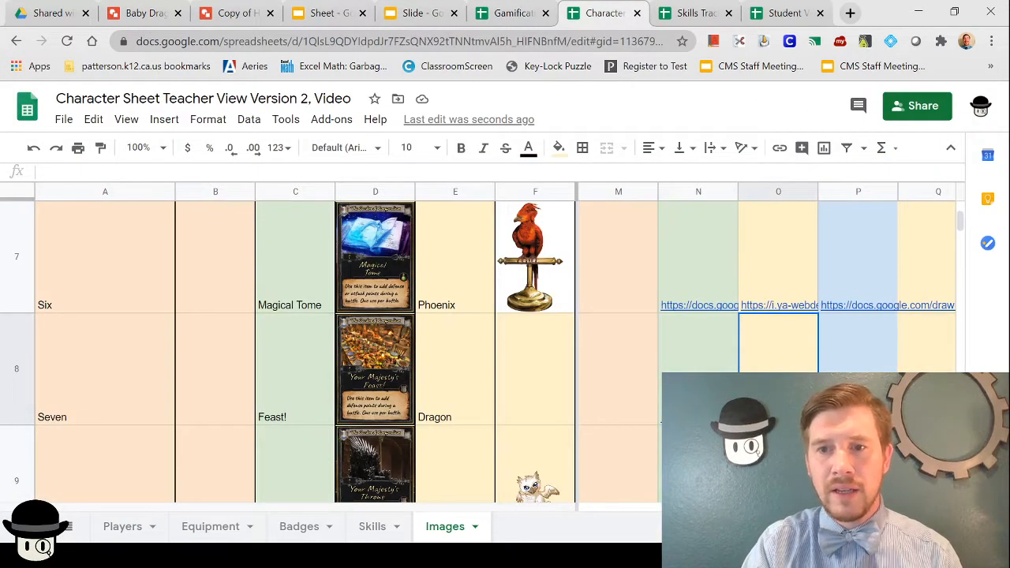
{"action": "right_click", "coordinate": [765, 339]}
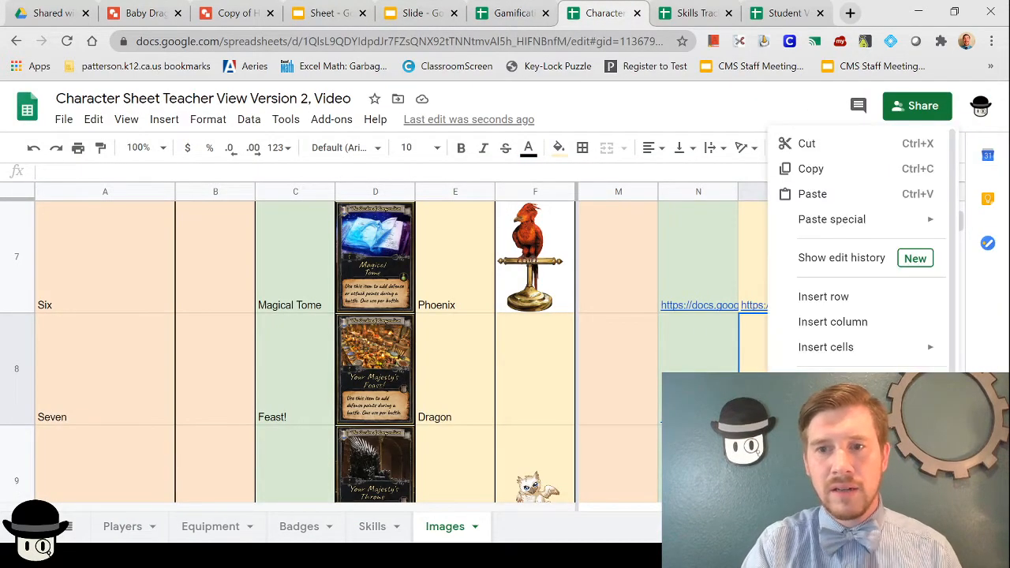
{"action": "left_click", "coordinate": [805, 195]}
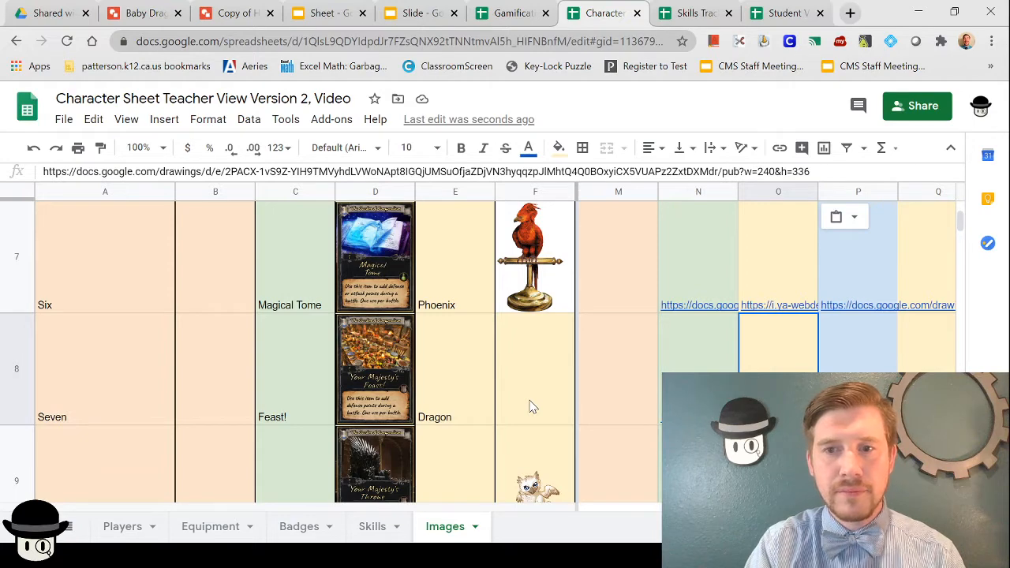
{"action": "left_click", "coordinate": [119, 527]}
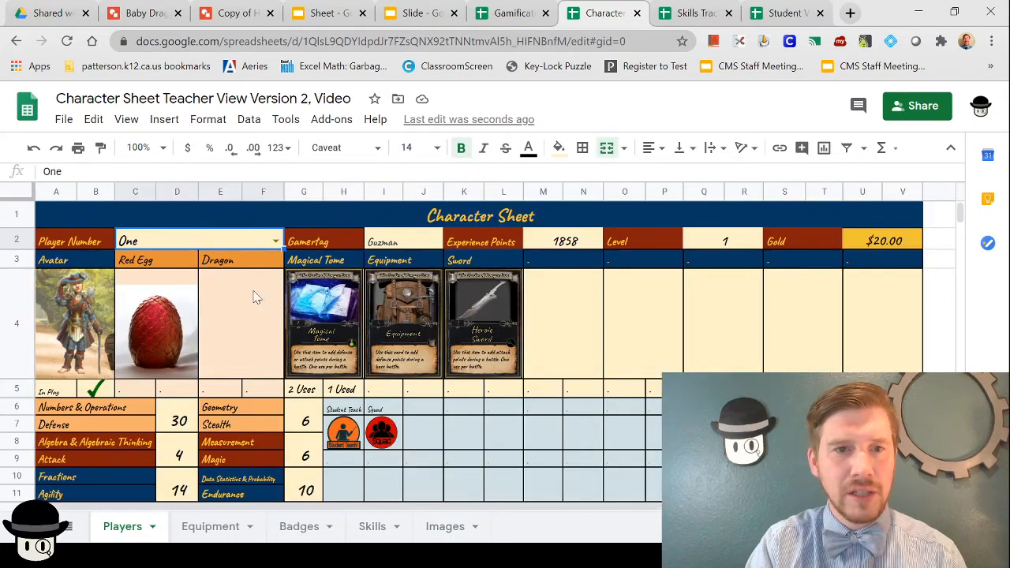
{"action": "left_click", "coordinate": [447, 526]}
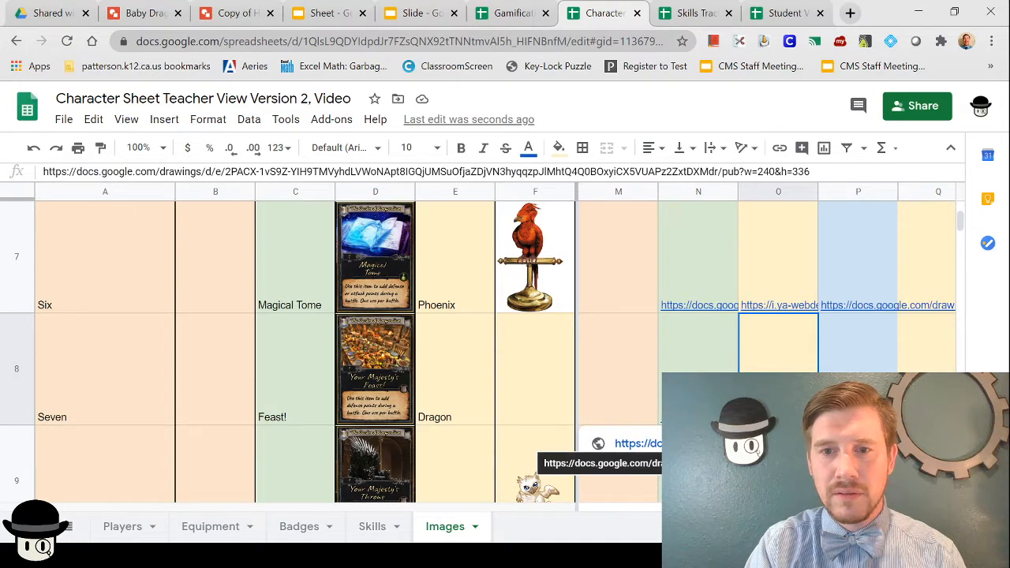
{"action": "key", "text": "Delete"}
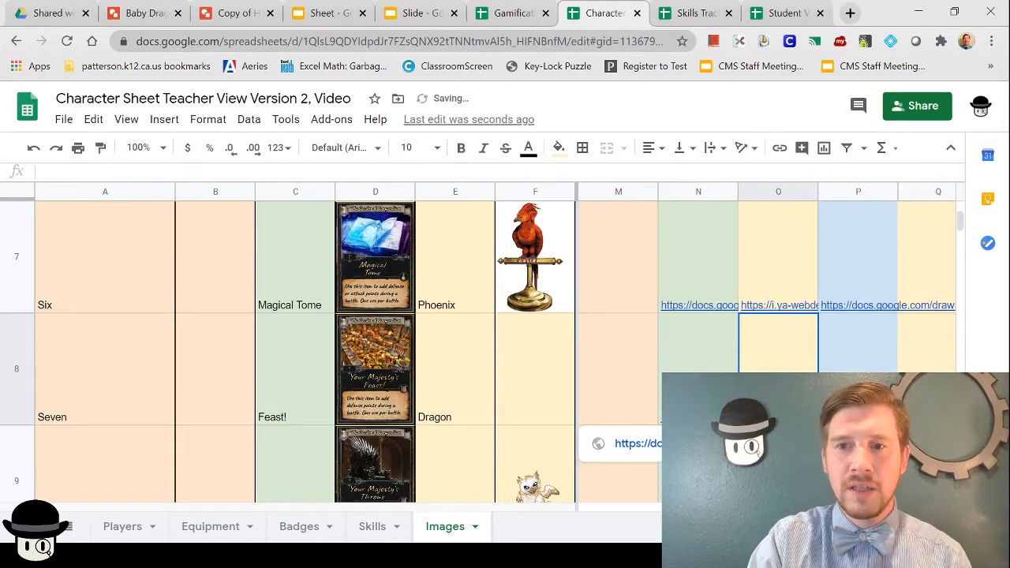
Copy the published link again from the Baby Dragon drawing and paste it into O8 of Images, checking the card in F8.
{"action": "left_click", "coordinate": [142, 12]}
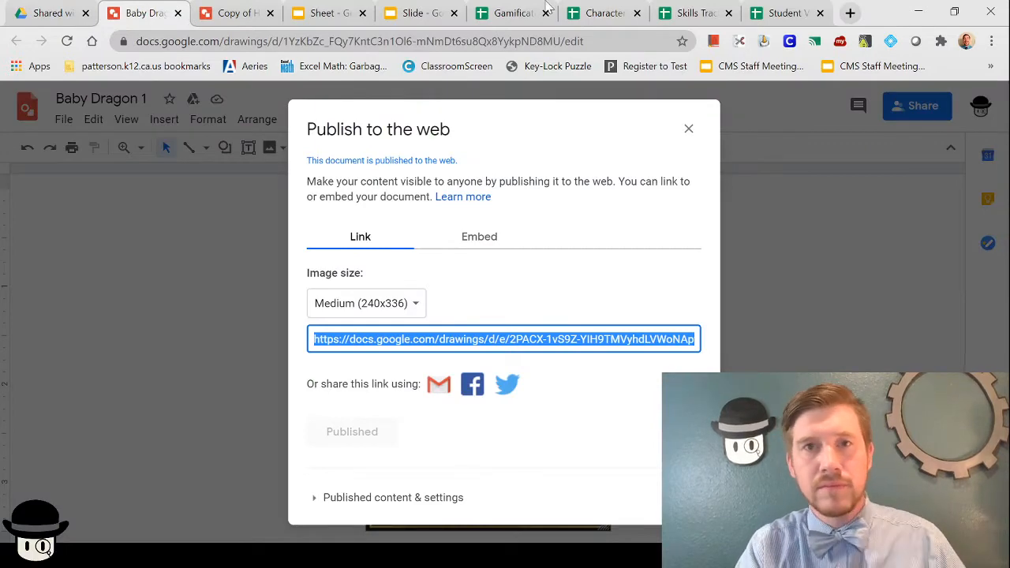
{"action": "left_click", "coordinate": [611, 15]}
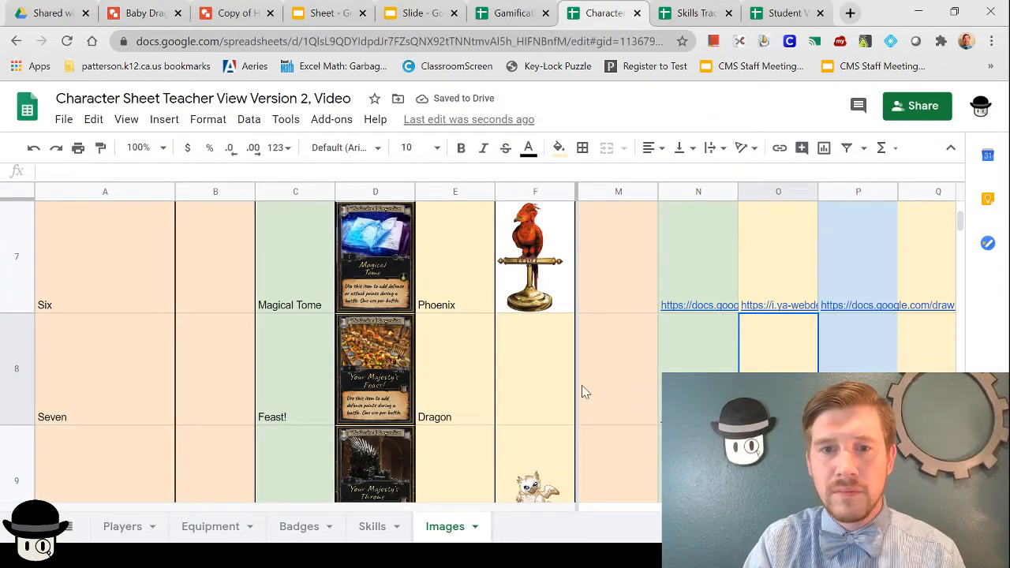
{"action": "left_click", "coordinate": [530, 388]}
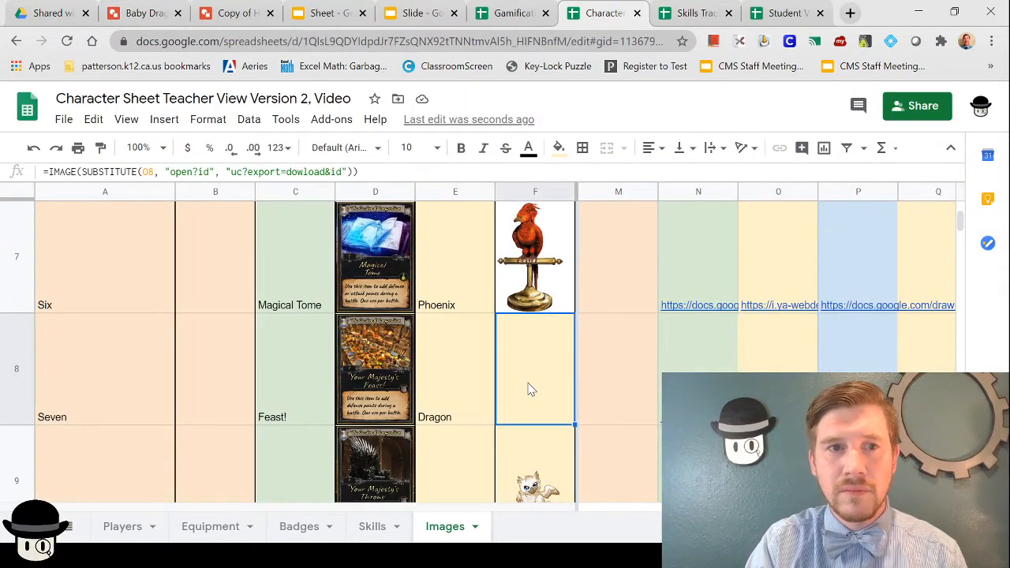
{"action": "left_click", "coordinate": [779, 340]}
{"action": "right_click", "coordinate": [779, 339]}
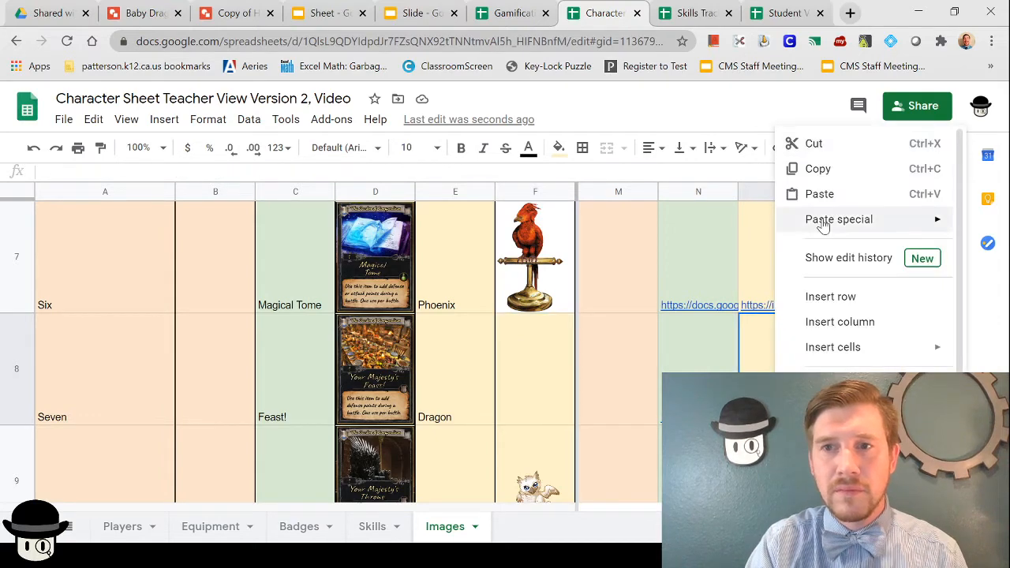
{"action": "left_click", "coordinate": [819, 193]}
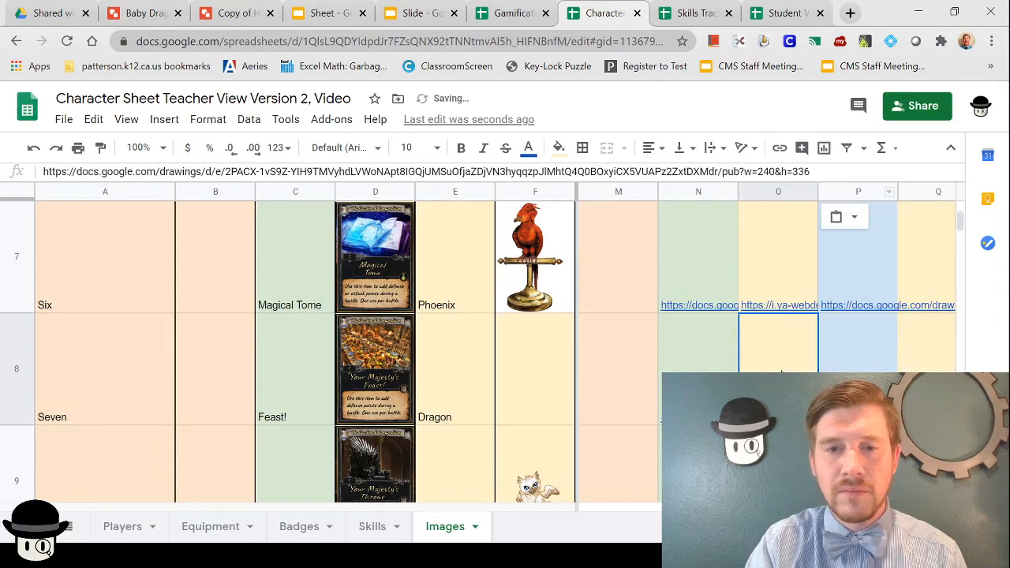
{"action": "left_click", "coordinate": [518, 353]}
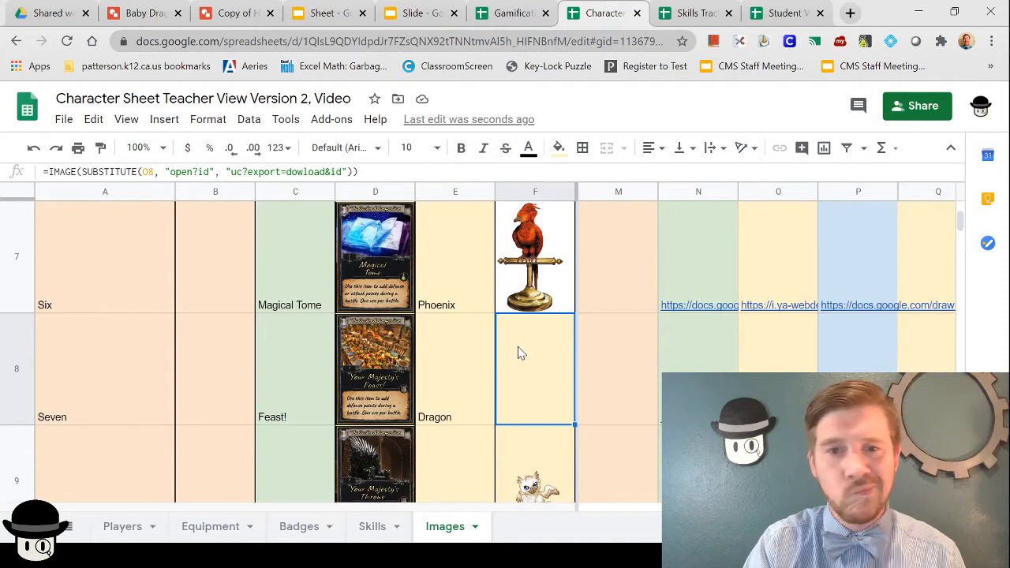
{"action": "right_click", "coordinate": [519, 353]}
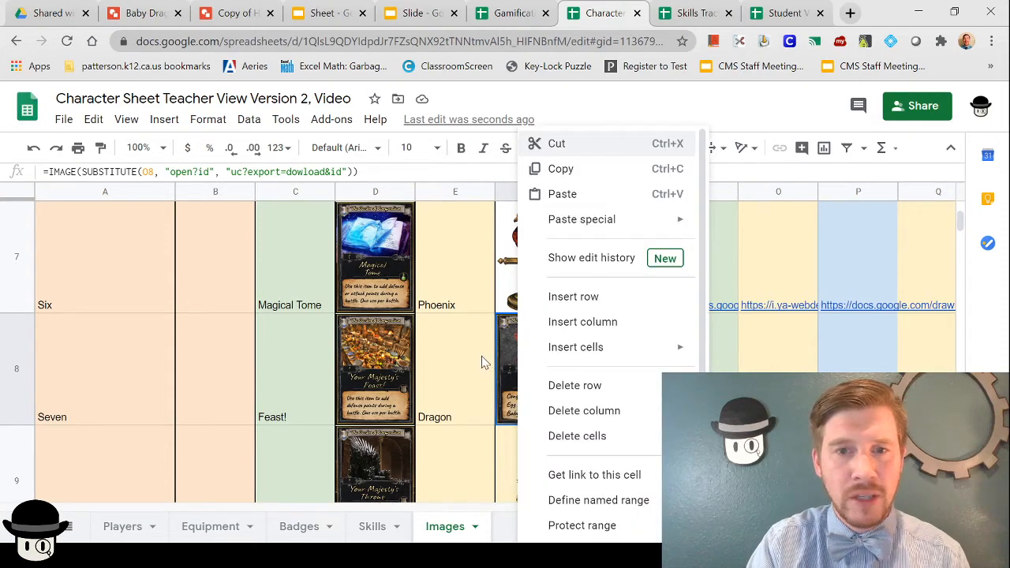
{"action": "left_click", "coordinate": [482, 362]}
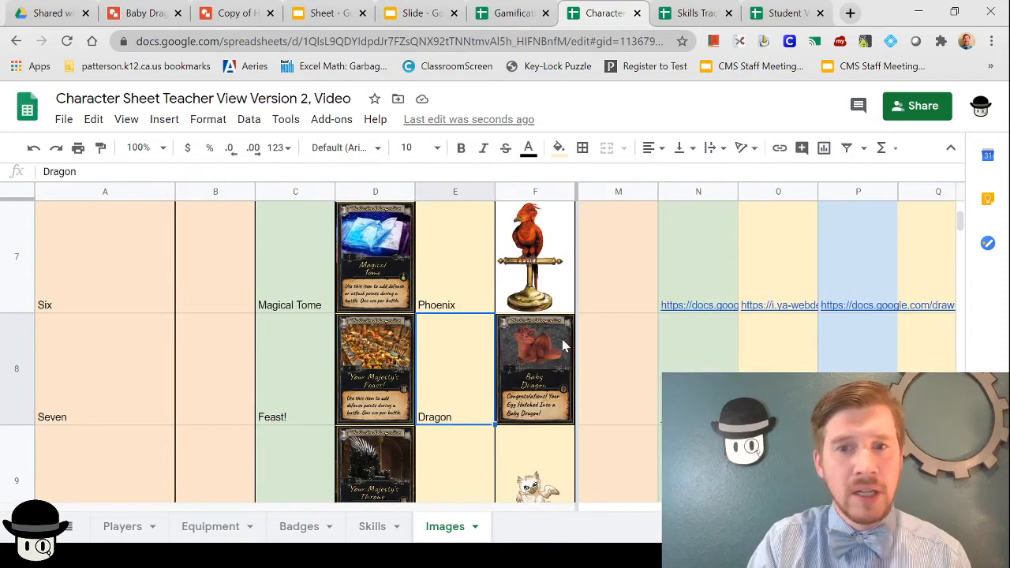
Check the Baby Dragon card for player One on the Players sheet, and look at the Equipment and Badges sheets.
{"action": "left_click", "coordinate": [117, 529]}
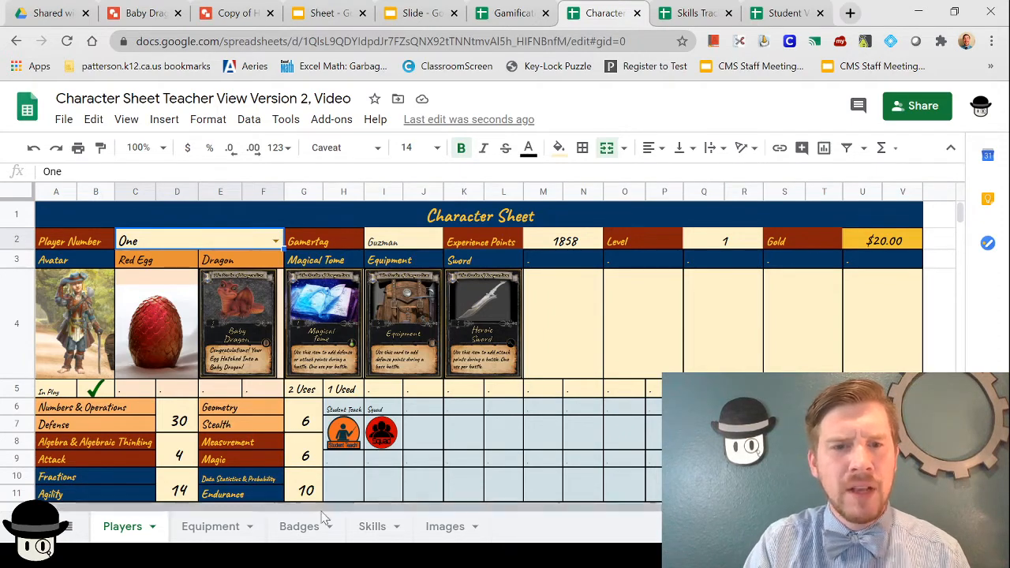
{"action": "left_click", "coordinate": [223, 529]}
{"action": "left_click", "coordinate": [292, 528]}
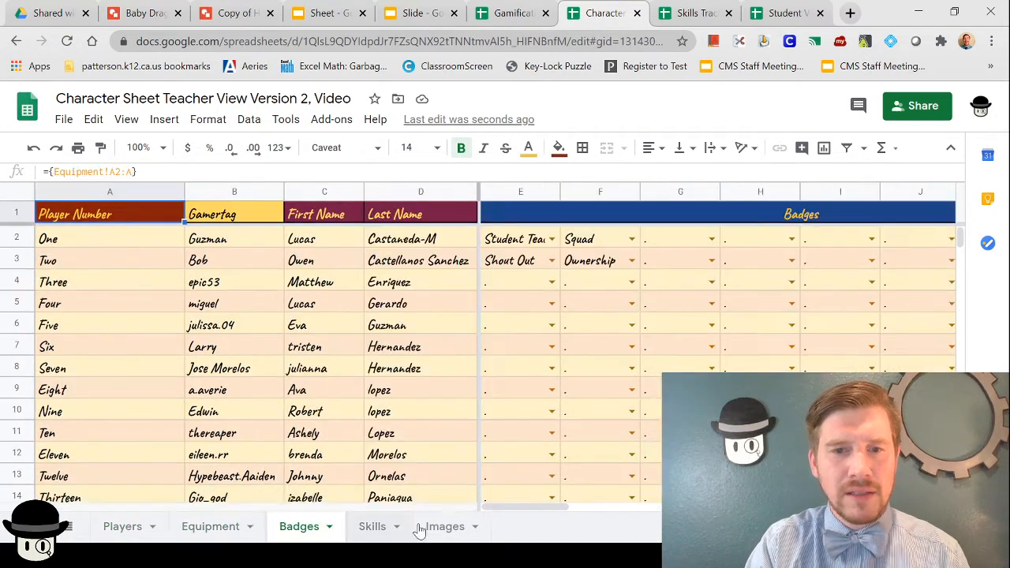
Examine the upper rows of the Images sheet and view the file commands, including the one for copying the spreadsheet.
{"action": "left_click", "coordinate": [439, 526]}
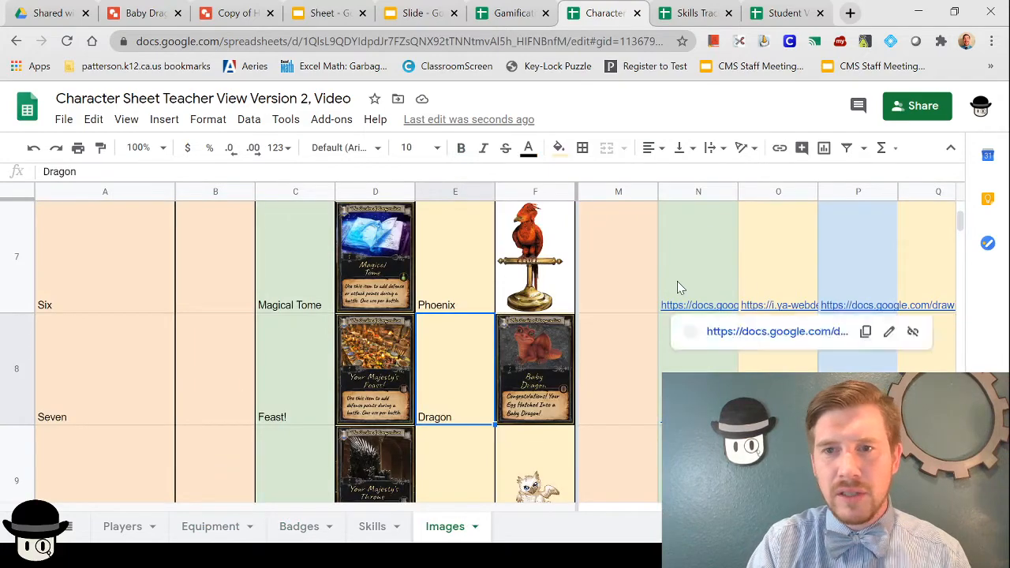
{"action": "scroll", "coordinate": [677, 286], "scroll_direction": "up", "scroll_amount": 6}
{"action": "scroll", "coordinate": [677, 286], "scroll_direction": "down", "scroll_amount": 4}
{"action": "scroll", "coordinate": [677, 283], "scroll_direction": "up", "scroll_amount": 4}
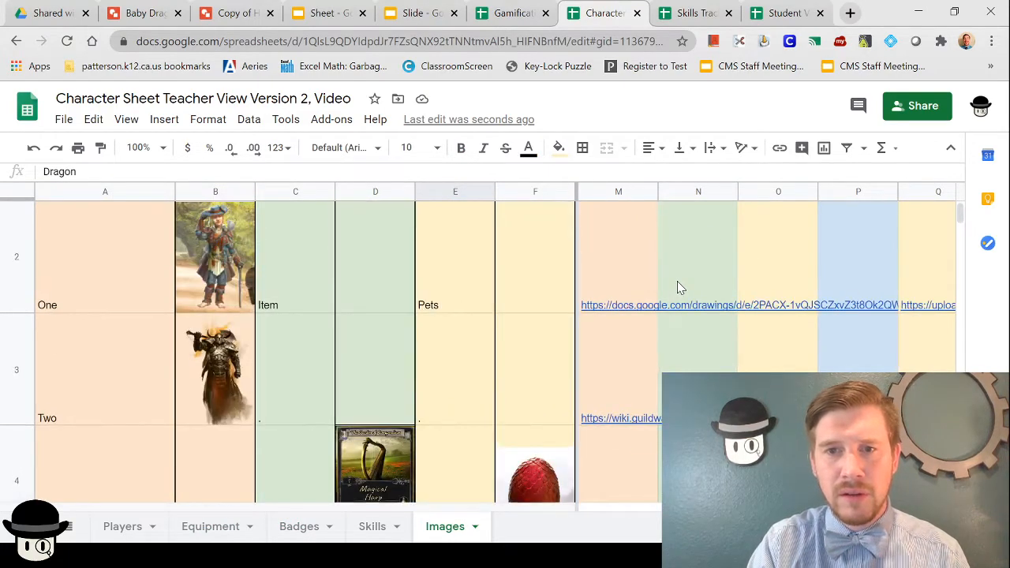
{"action": "left_click", "coordinate": [63, 119]}
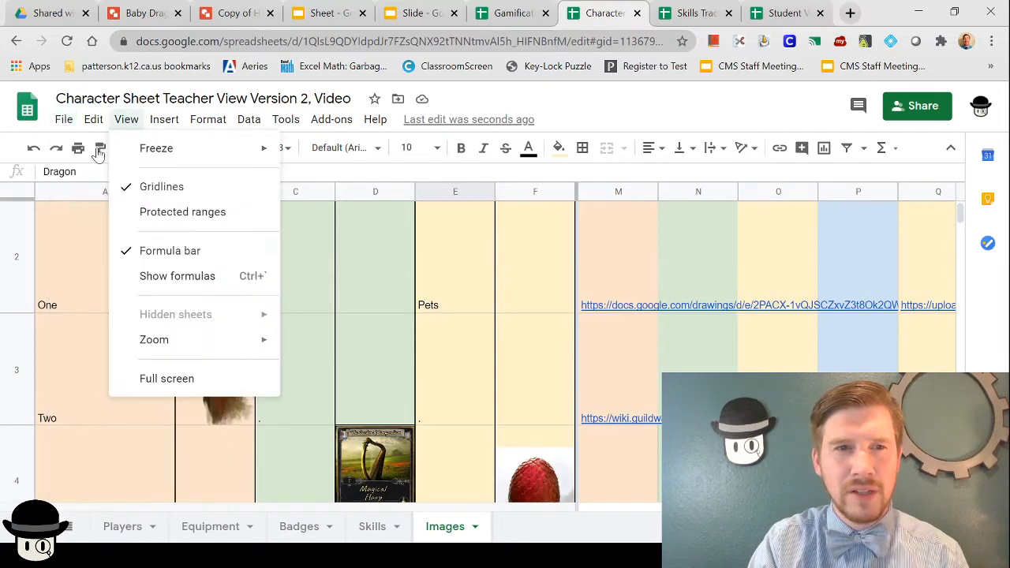
{"action": "mouse_move", "coordinate": [61, 118]}
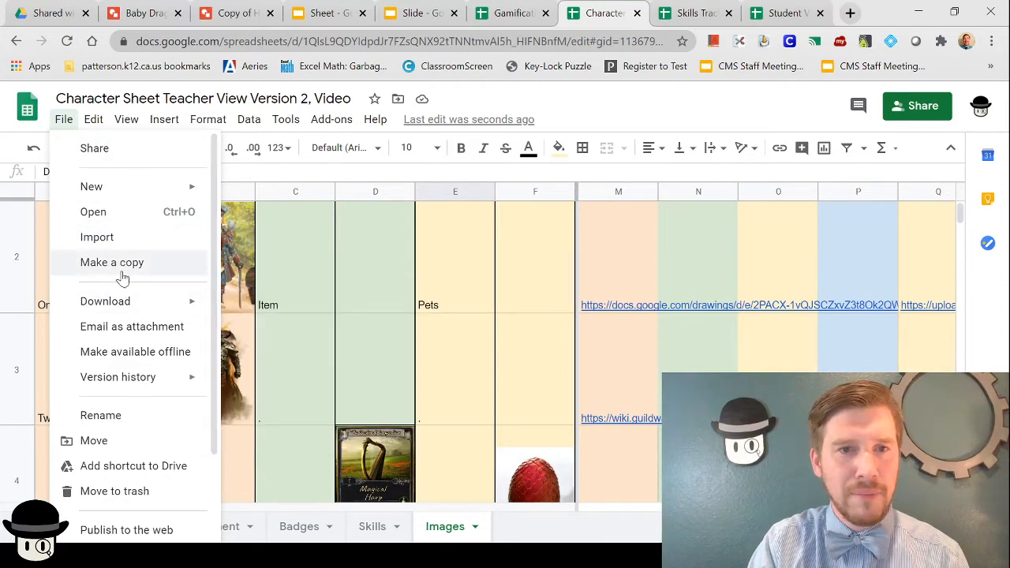
{"action": "left_click", "coordinate": [550, 304]}
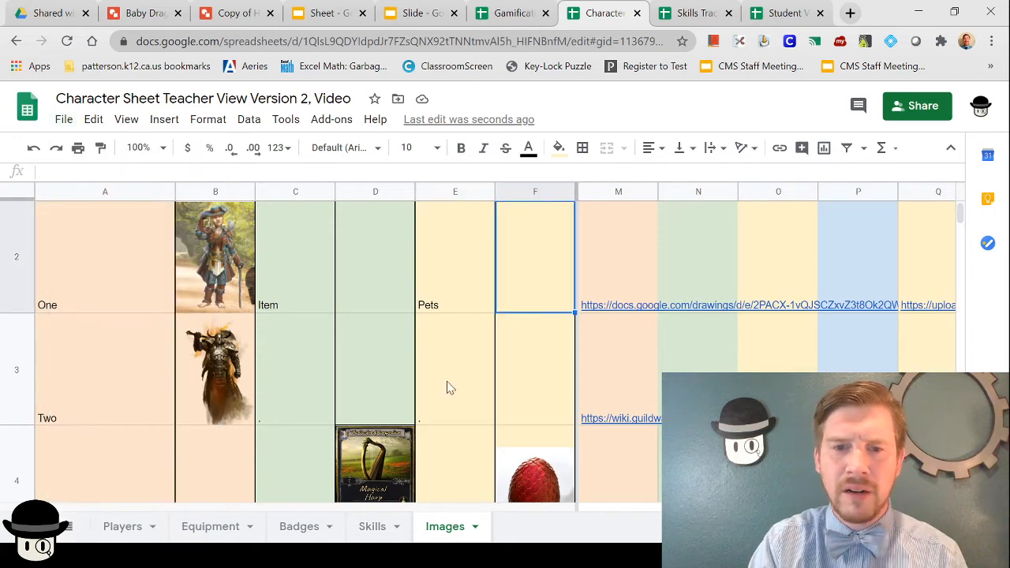
Look at the Skills and Badges sheets, and inspect the IMPORTRANGE formula in B3 and the source link in A1 of Equipment.
{"action": "left_click", "coordinate": [375, 527]}
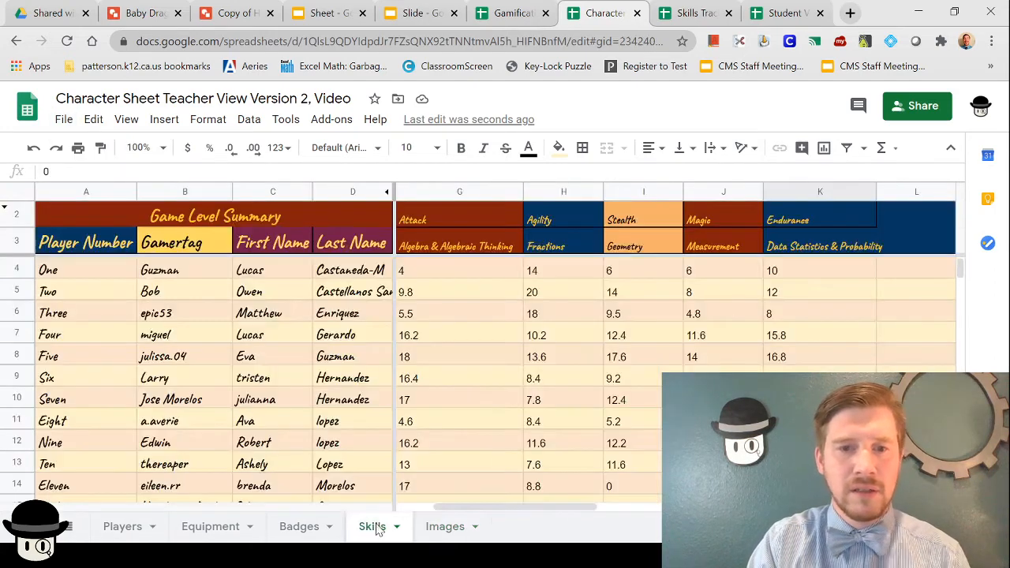
{"action": "left_click", "coordinate": [296, 529]}
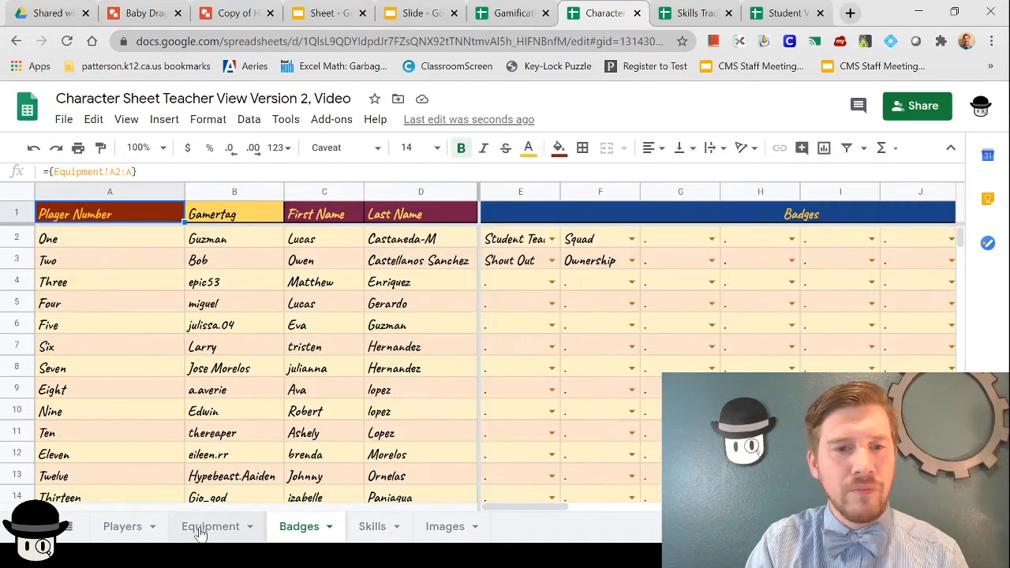
{"action": "left_click", "coordinate": [203, 535]}
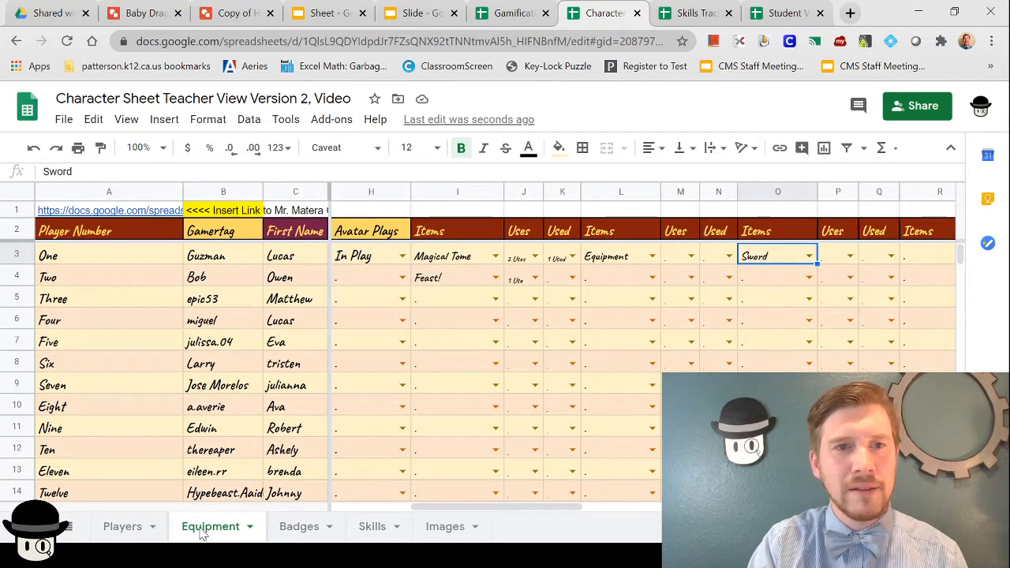
{"action": "left_click", "coordinate": [226, 258]}
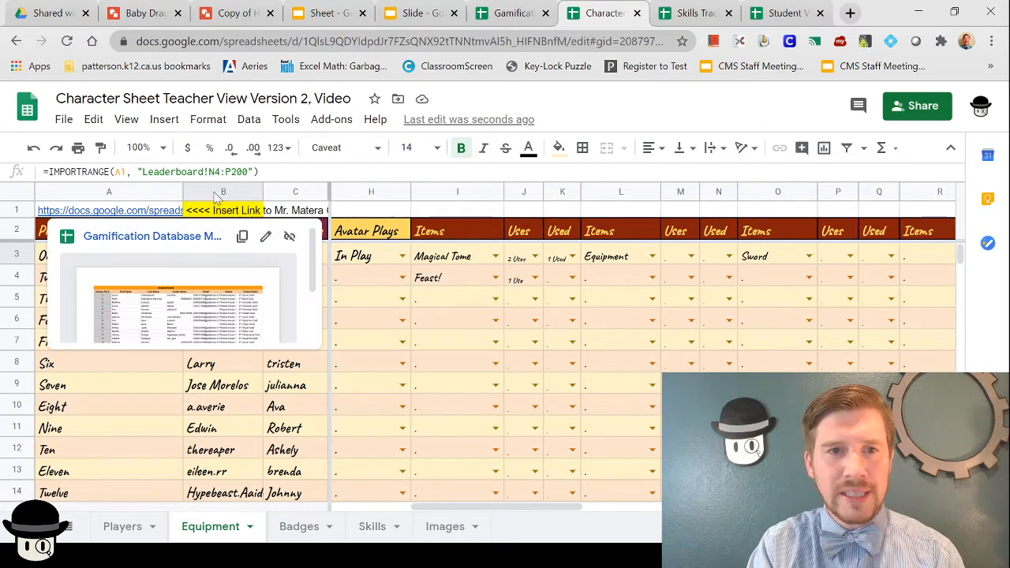
{"action": "left_click", "coordinate": [247, 411]}
{"action": "left_click", "coordinate": [229, 262]}
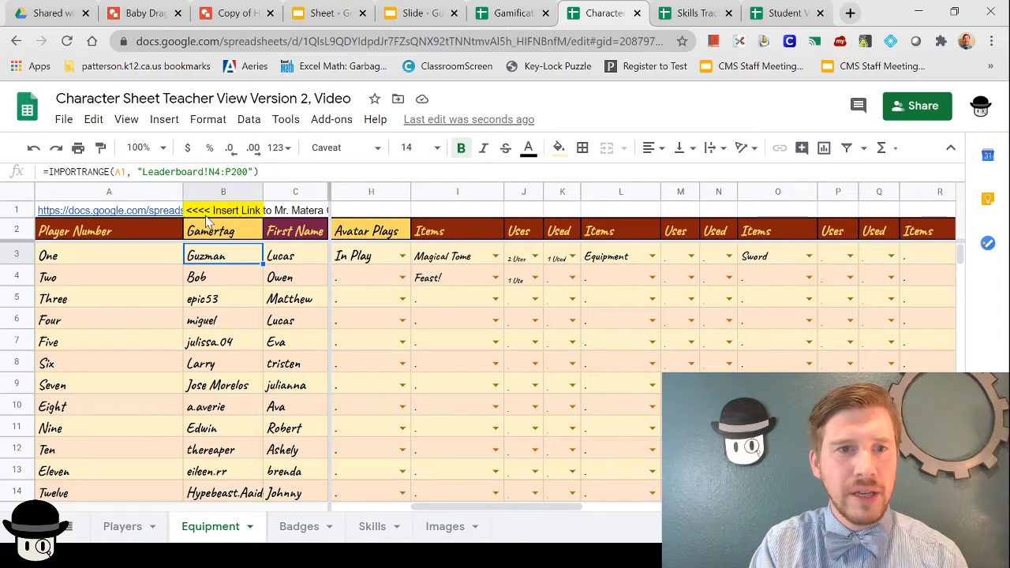
{"action": "mouse_move", "coordinate": [162, 212]}
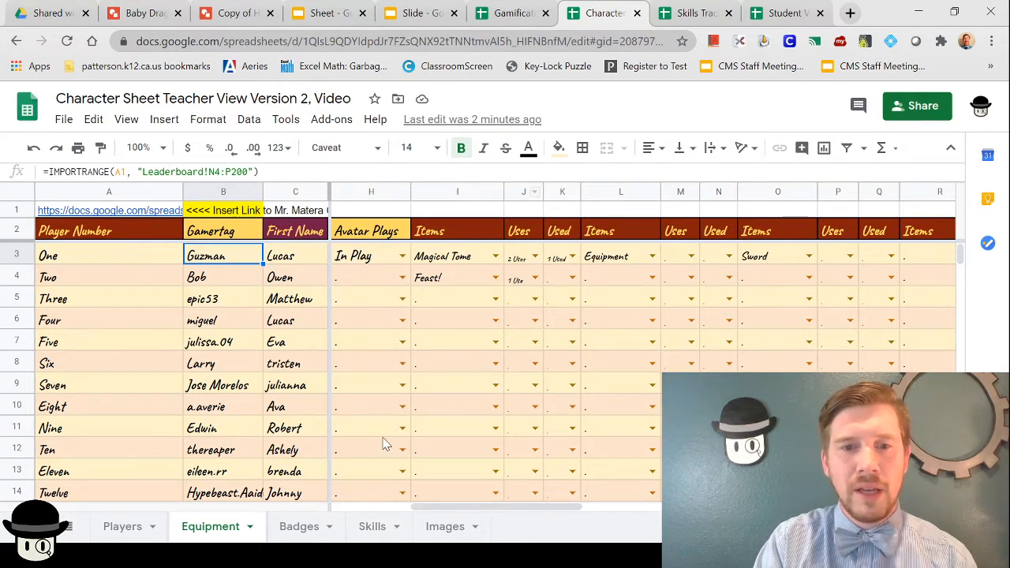
Unhide row 1 of the Skills sheet to reveal the Skills Tracker link, and inspect the Game Level Summary header's IMPORTRANGE formula.
{"action": "left_click", "coordinate": [299, 529]}
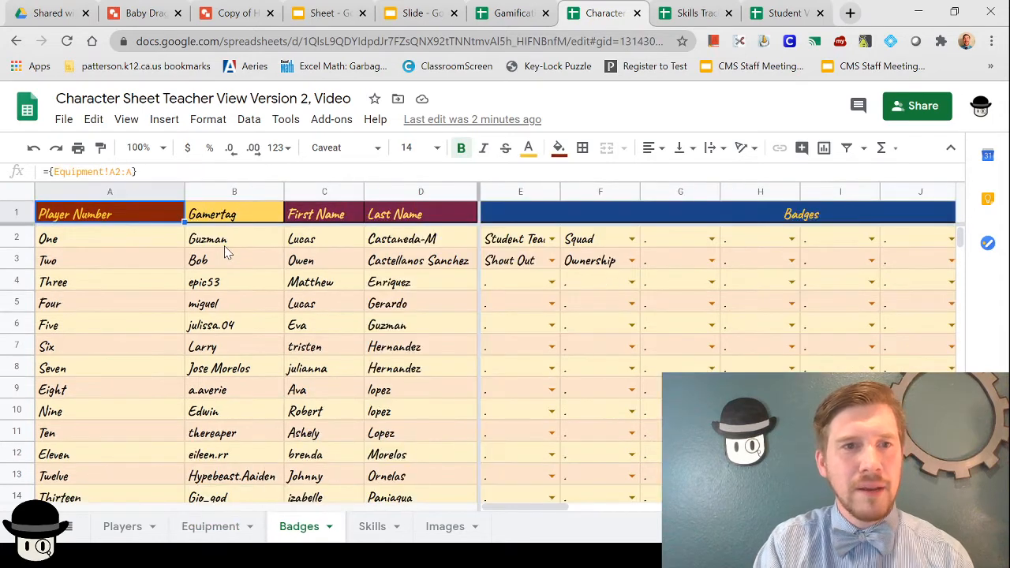
{"action": "left_click", "coordinate": [372, 529]}
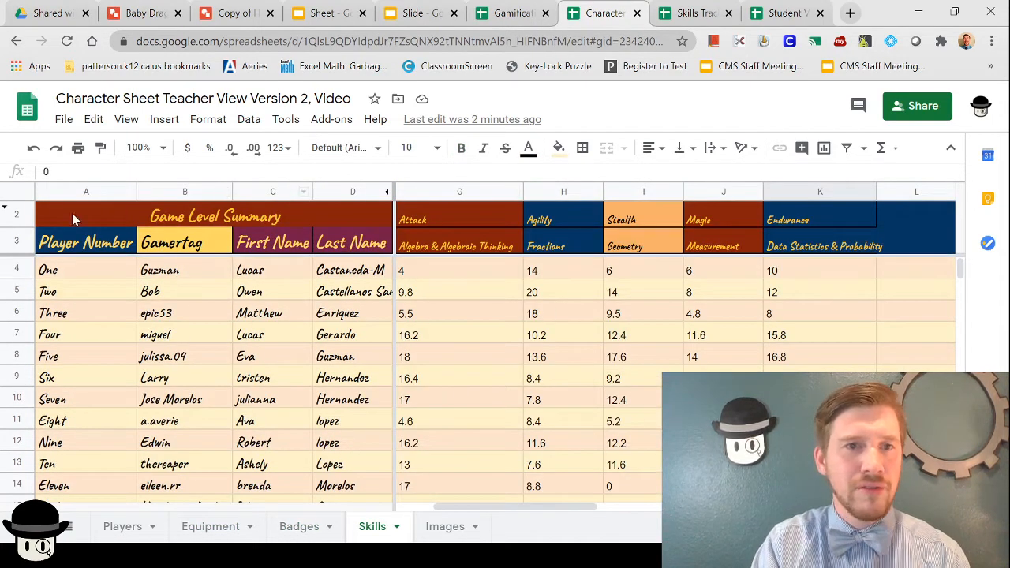
{"action": "left_click", "coordinate": [146, 245]}
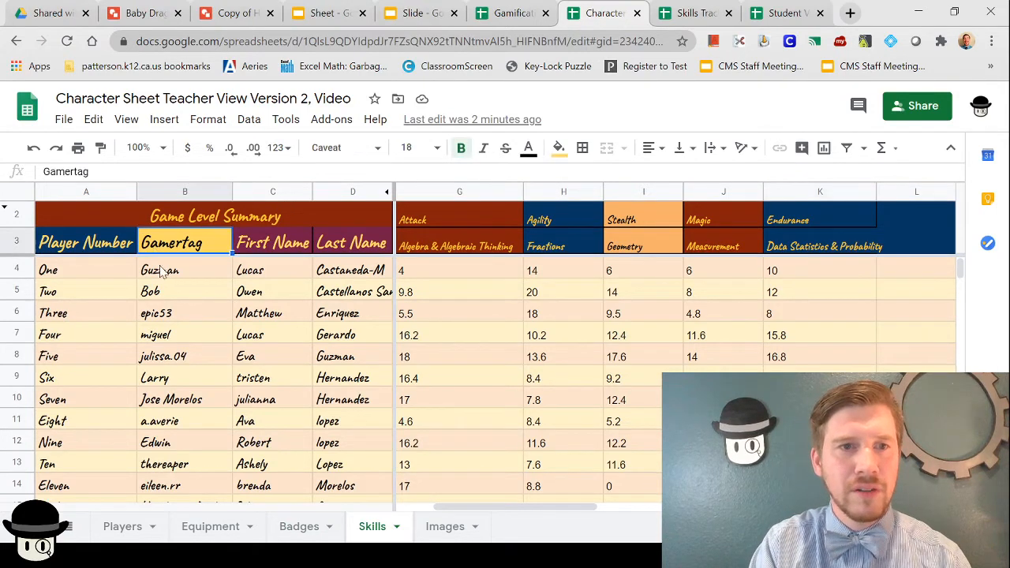
{"action": "left_click", "coordinate": [162, 272]}
{"action": "left_click", "coordinate": [108, 276]}
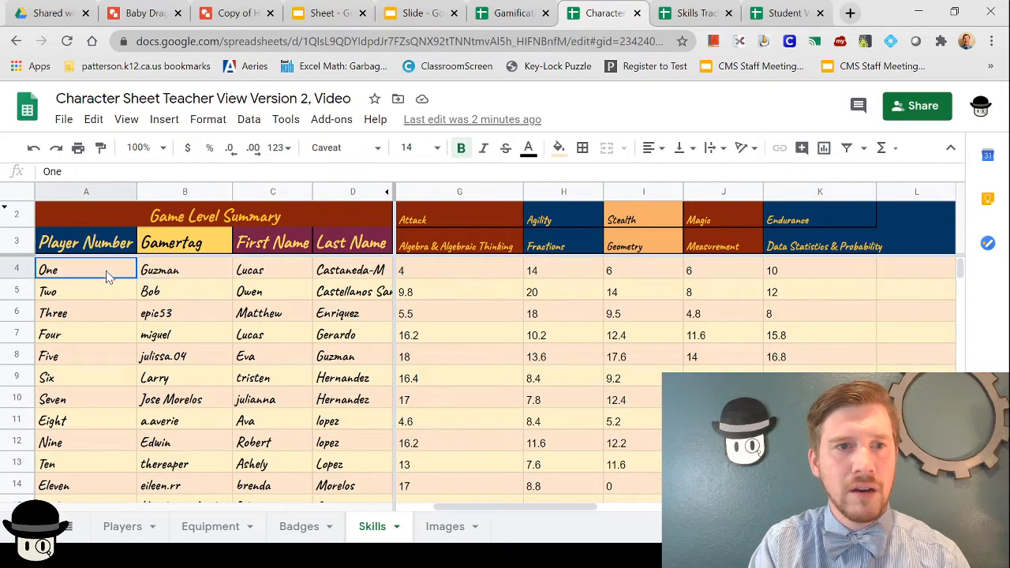
{"action": "left_click", "coordinate": [4, 207]}
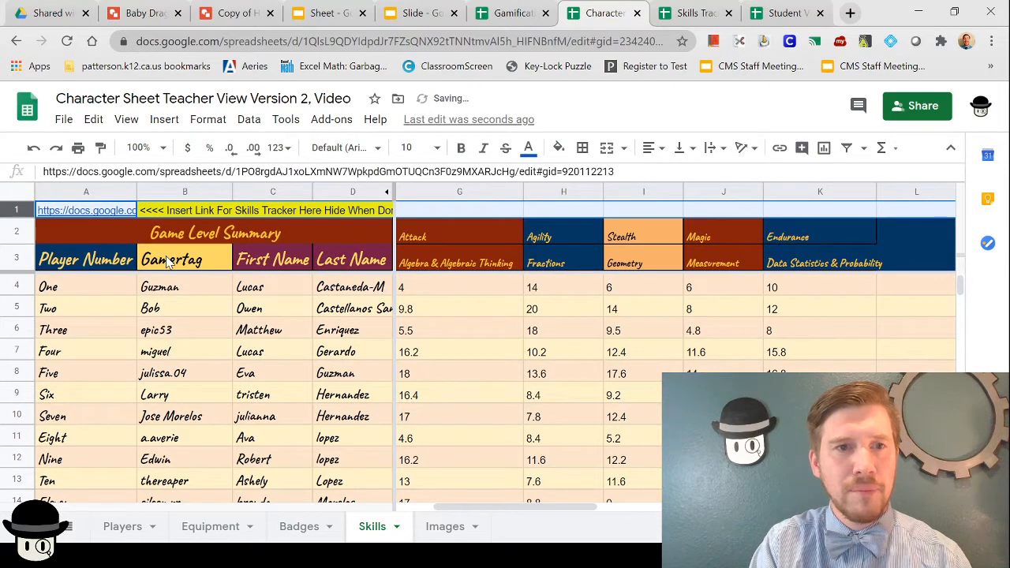
{"action": "left_click", "coordinate": [114, 241]}
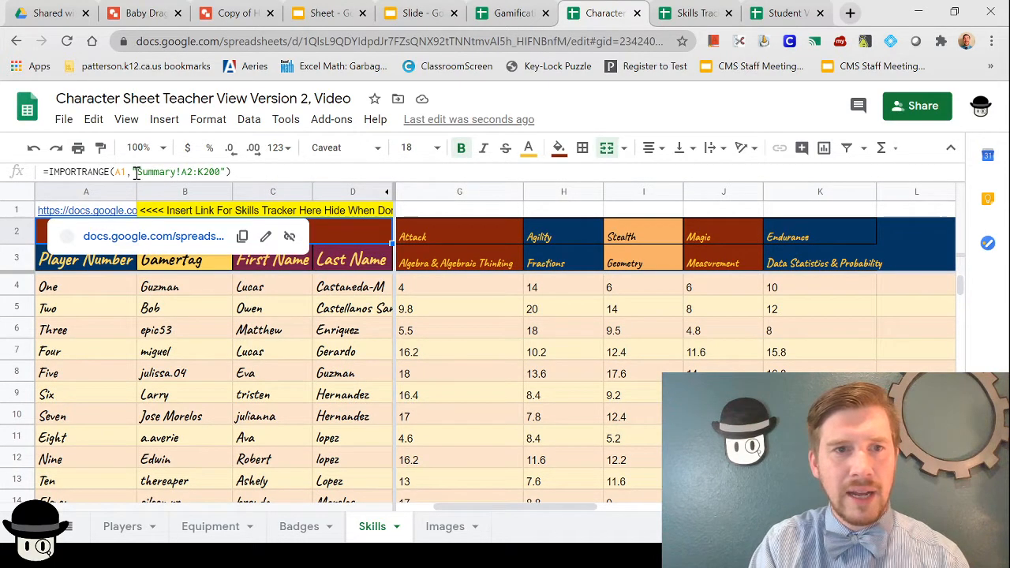
Examine the Summary sheet of the Skills Tracker spreadsheet, from the player columns across to the Endurance column.
{"action": "left_click", "coordinate": [680, 16]}
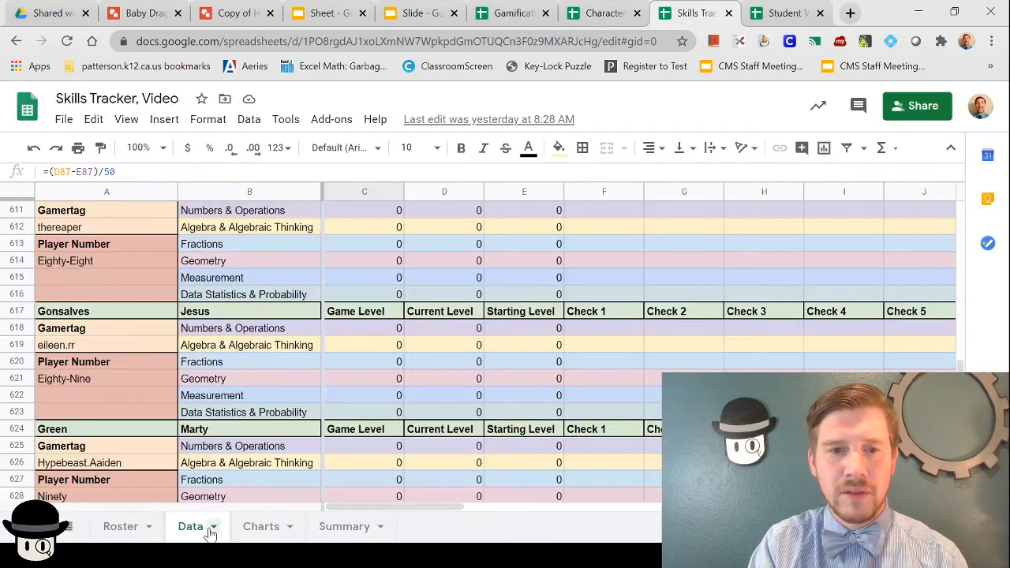
{"action": "left_click", "coordinate": [330, 527]}
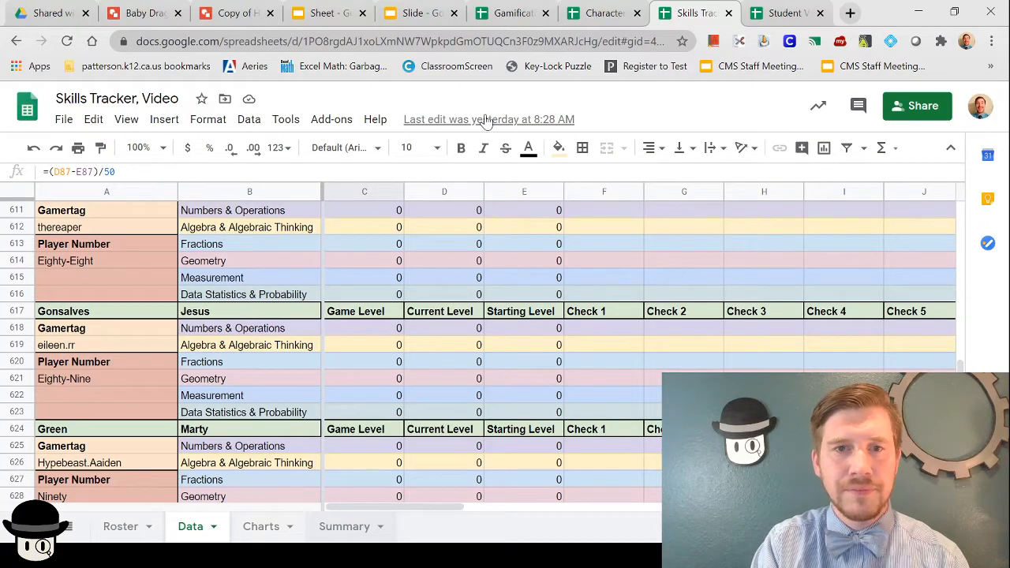
{"action": "scroll", "coordinate": [232, 308], "scroll_direction": "up", "scroll_amount": 20}
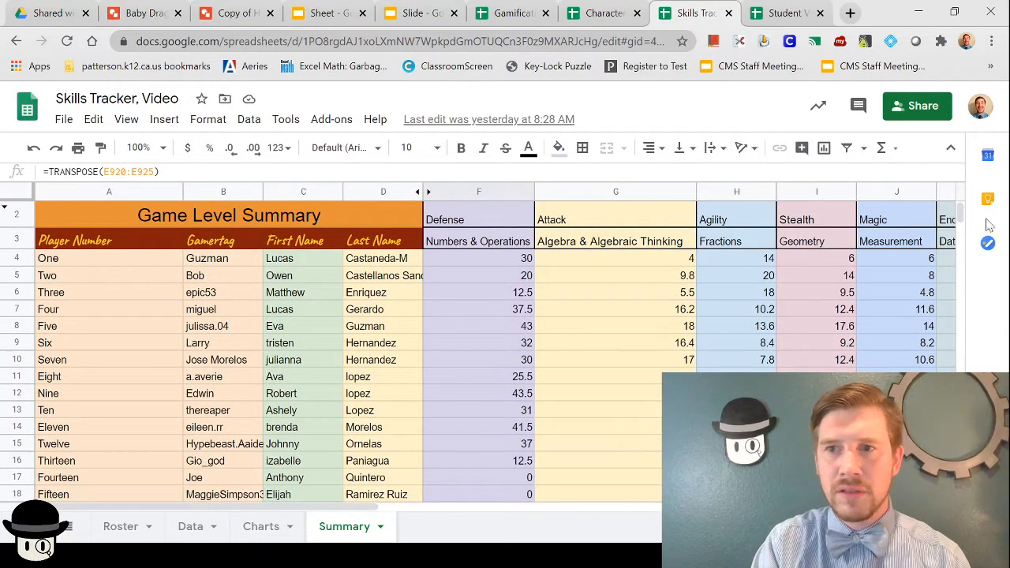
{"action": "scroll", "coordinate": [865, 280], "scroll_direction": "right", "scroll_amount": 5}
{"action": "scroll", "coordinate": [866, 287], "scroll_direction": "left", "scroll_amount": 5}
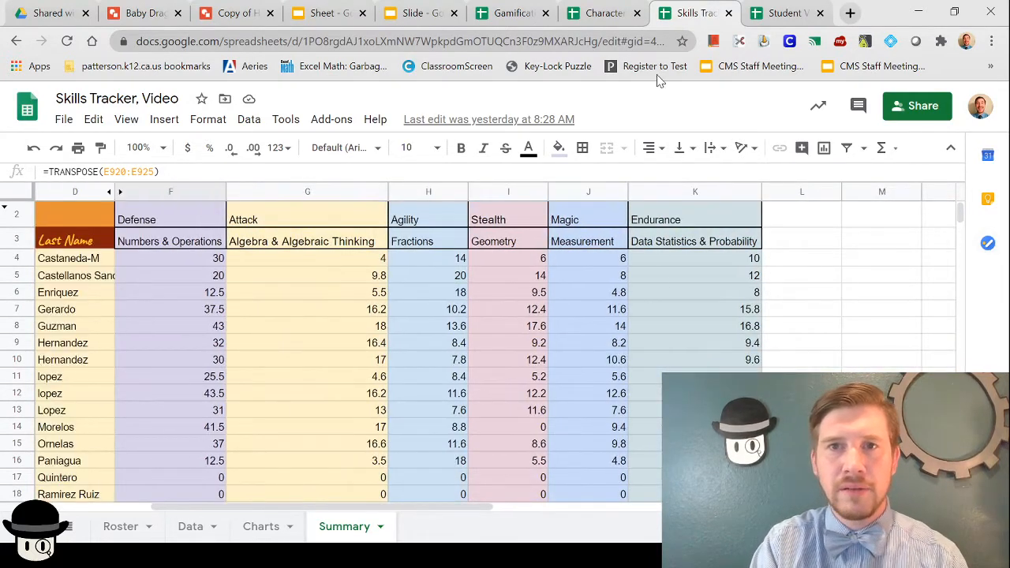
Return to the Character Sheet and examine the Skills player header, the Badges formula in A1, and the source link in Equipment.
{"action": "left_click", "coordinate": [604, 13]}
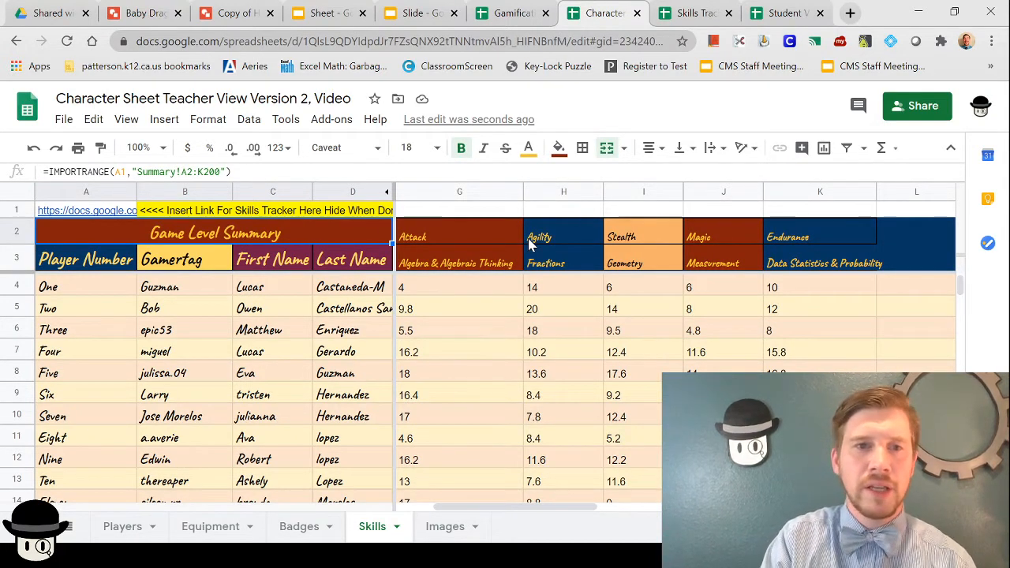
{"action": "left_click", "coordinate": [114, 268]}
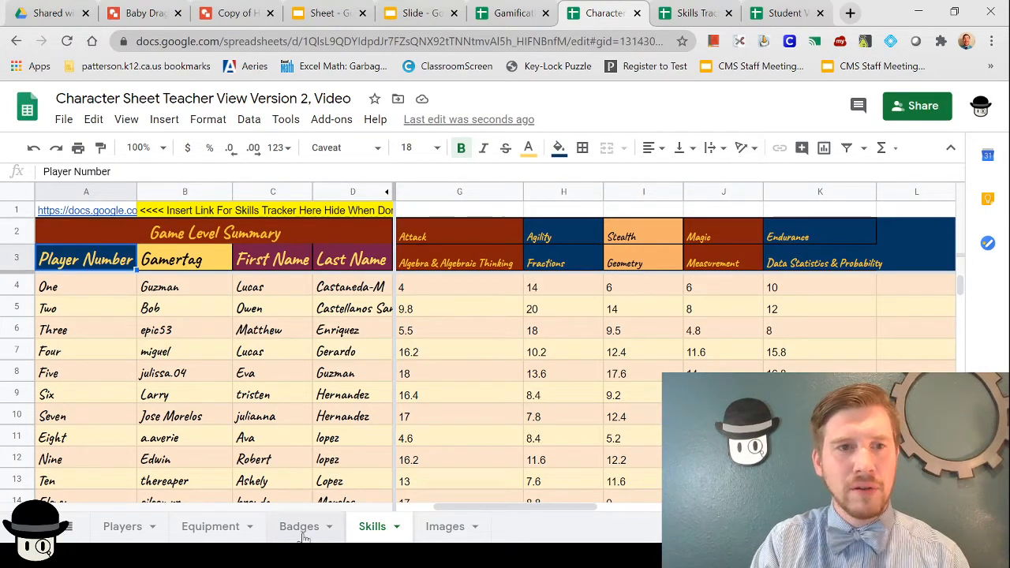
{"action": "left_click", "coordinate": [304, 529]}
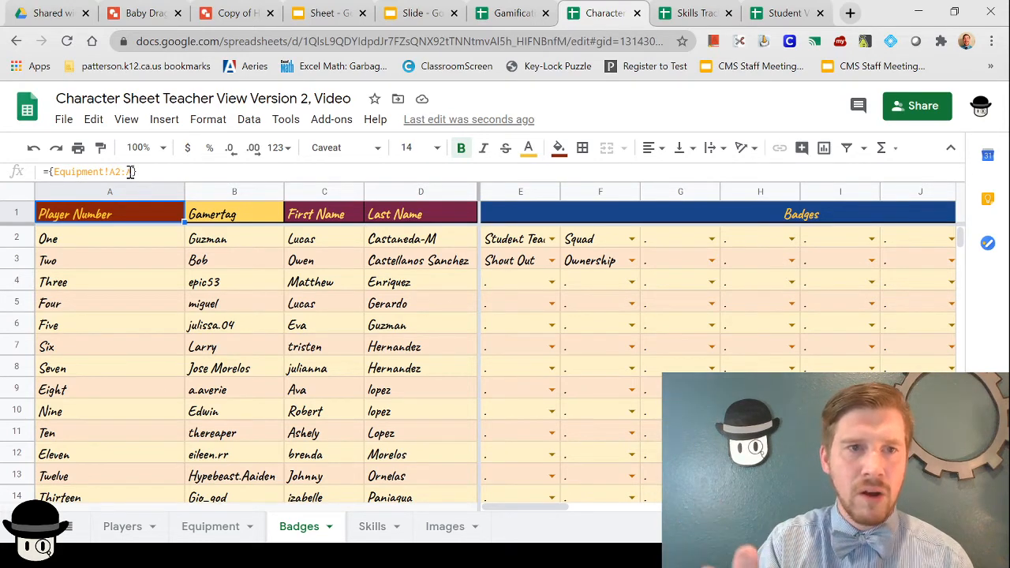
{"action": "key", "text": "Escape"}
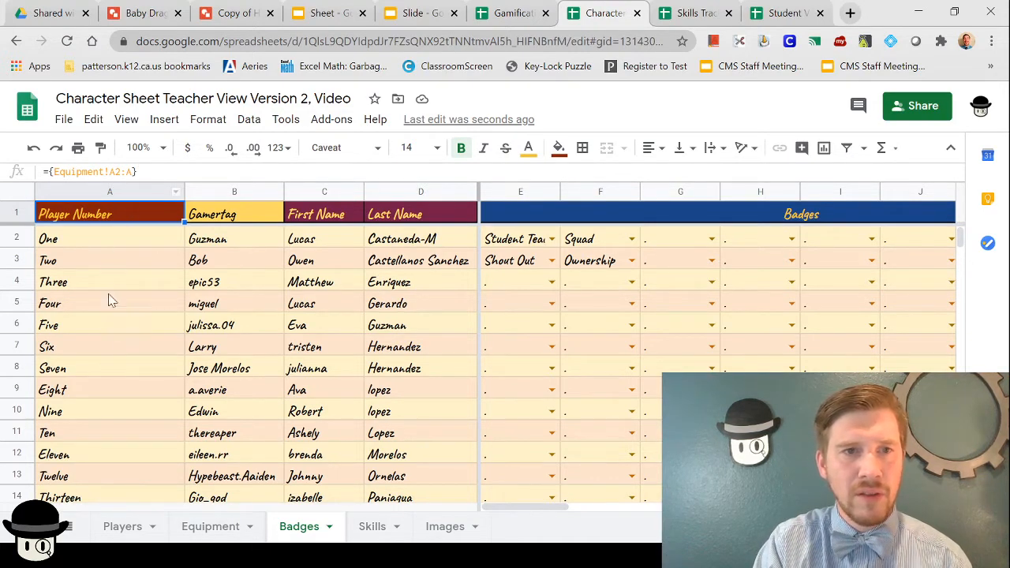
{"action": "left_click", "coordinate": [203, 529]}
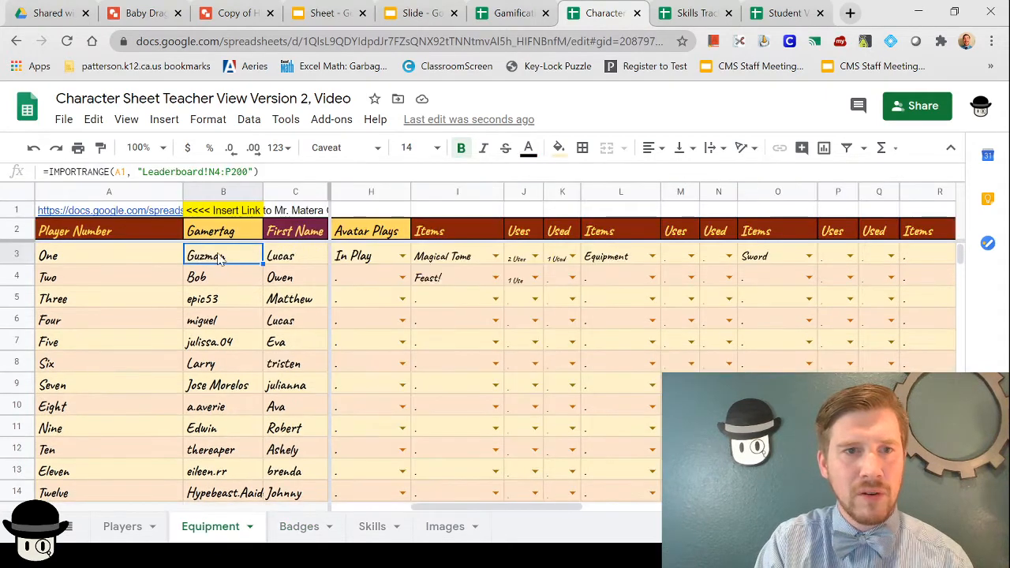
{"action": "mouse_move", "coordinate": [121, 210]}
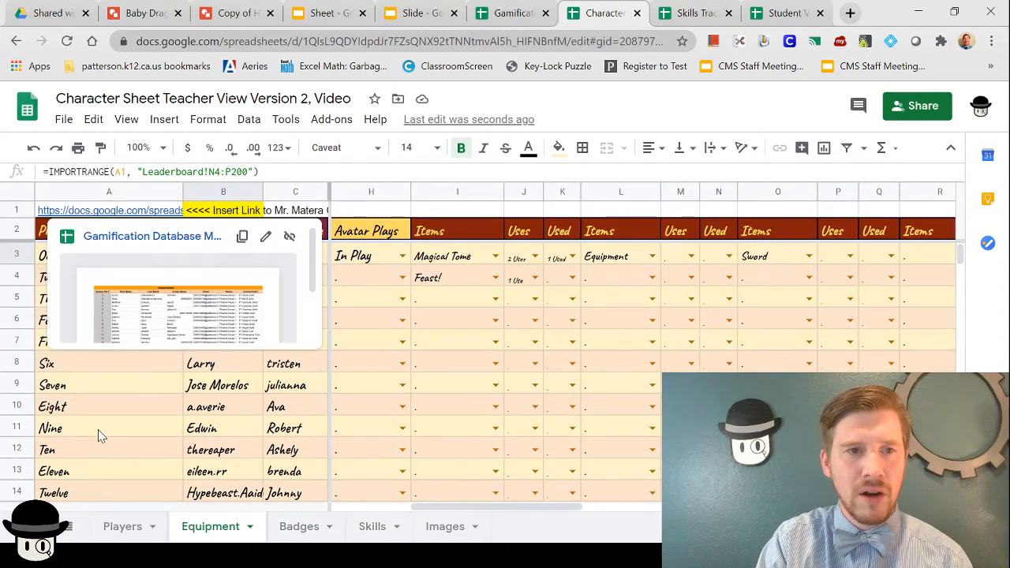
{"action": "left_click", "coordinate": [100, 434]}
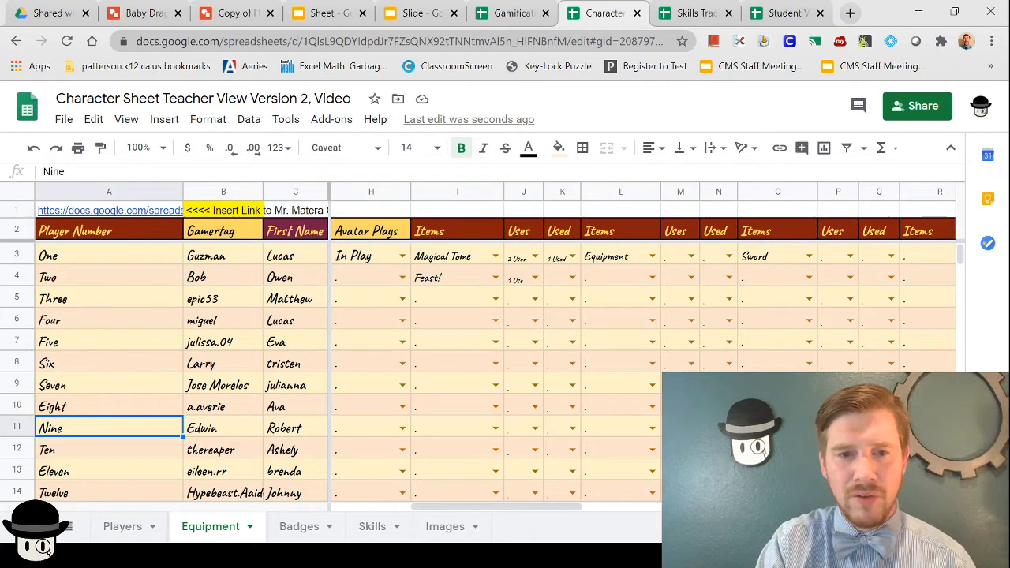
Look through the Badges, Skills and Images sheets of the Character Sheet, ending on Badges.
{"action": "left_click", "coordinate": [300, 526]}
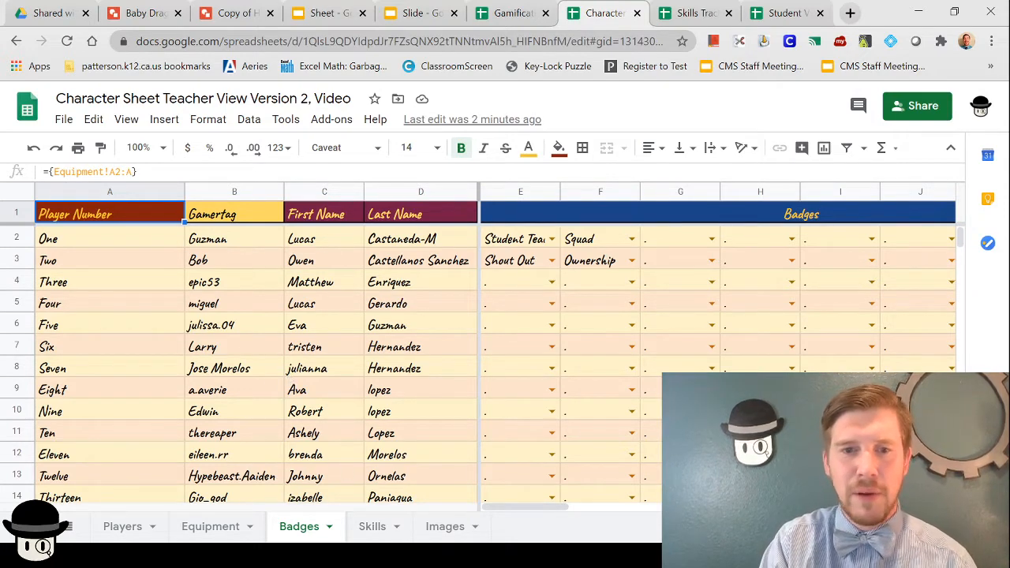
{"action": "left_click", "coordinate": [384, 533]}
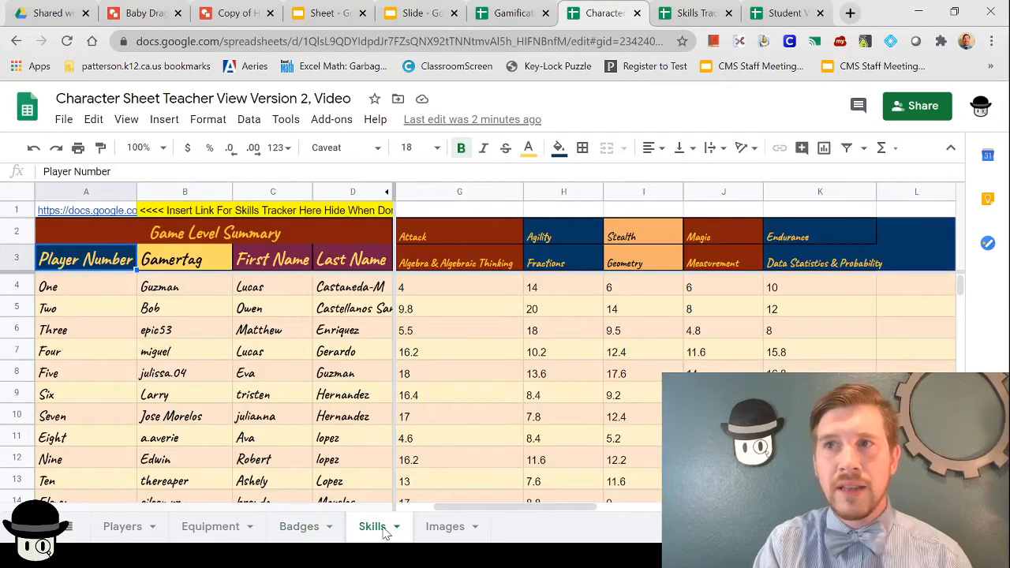
{"action": "left_click", "coordinate": [470, 533]}
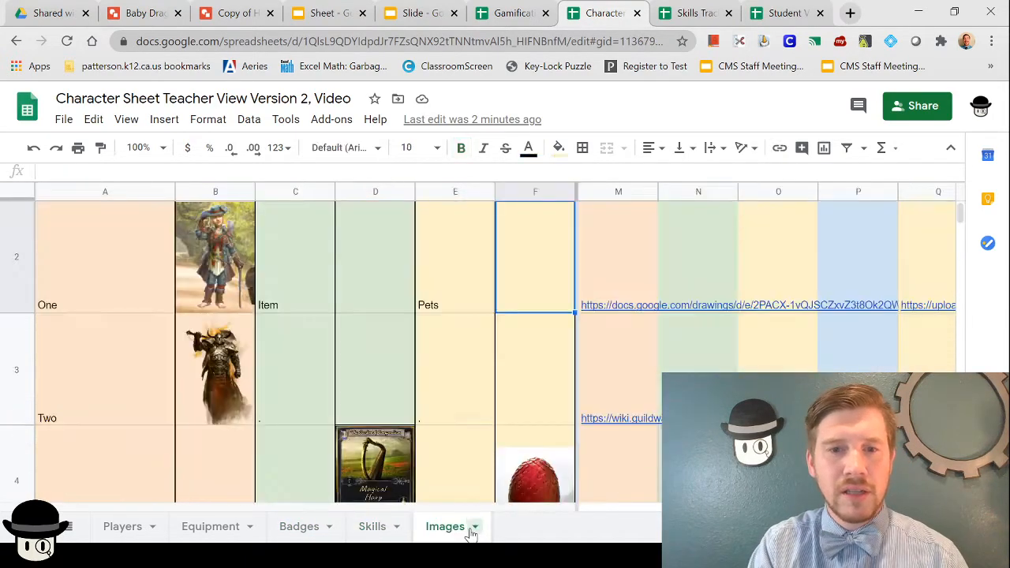
{"action": "left_click", "coordinate": [386, 528]}
{"action": "left_click", "coordinate": [294, 527]}
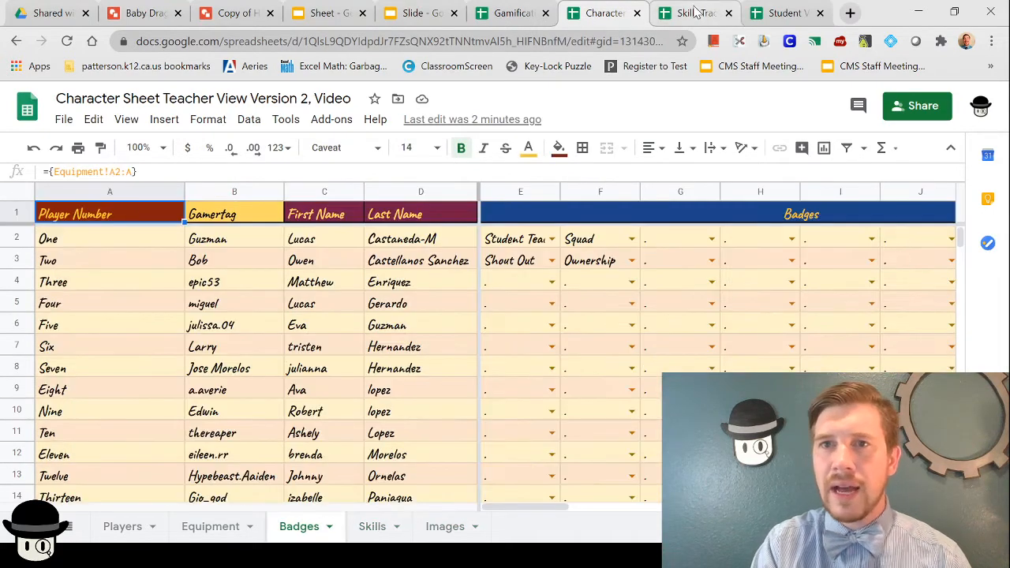
Switch to the Skills Tracker spreadsheet and unhide column E on its Summary sheet.
{"action": "left_click", "coordinate": [692, 14]}
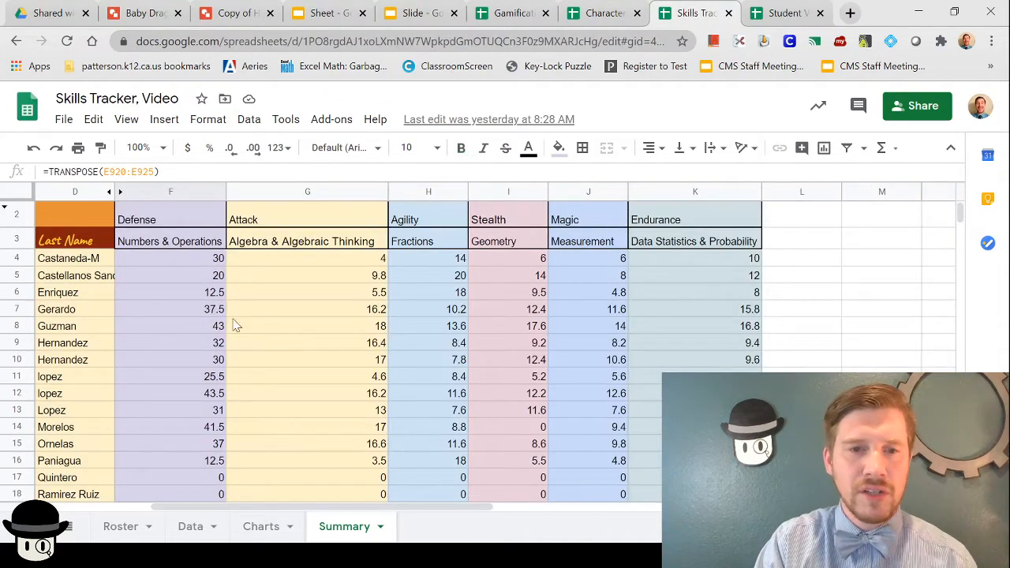
{"action": "scroll", "coordinate": [308, 392], "scroll_direction": "left", "scroll_amount": 5}
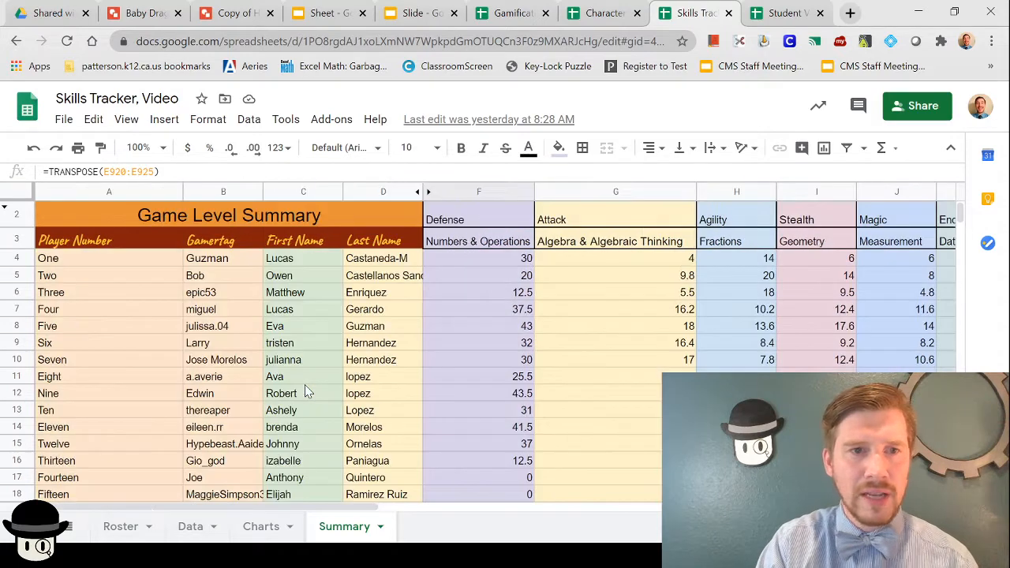
{"action": "left_click", "coordinate": [429, 193]}
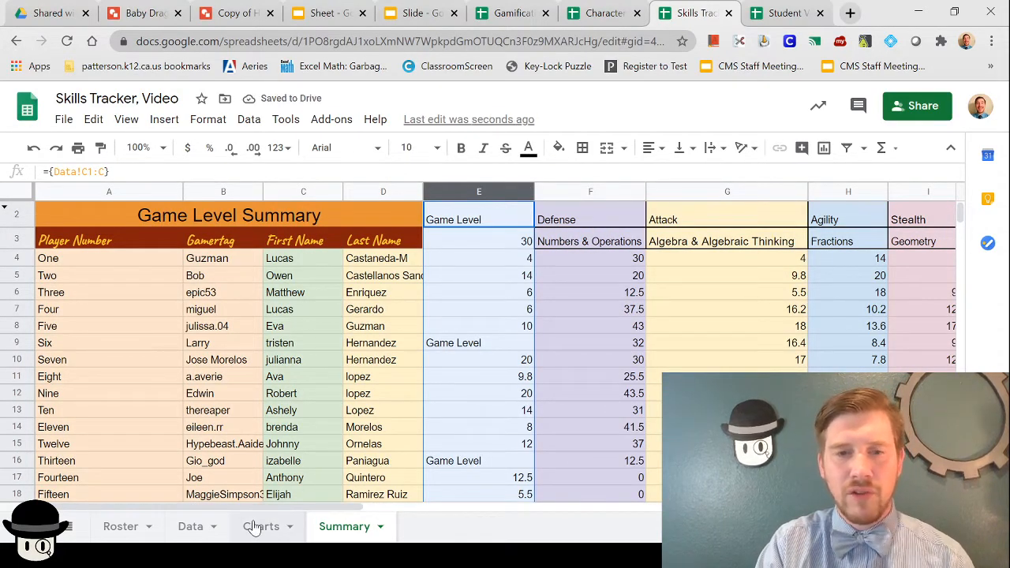
Open the Data sheet and go up to the first player's block at row 1 to examine its level columns.
{"action": "left_click", "coordinate": [175, 527]}
{"action": "scroll", "coordinate": [522, 344], "scroll_direction": "up", "scroll_amount": 10}
{"action": "scroll", "coordinate": [521, 343], "scroll_direction": "up", "scroll_amount": 15}
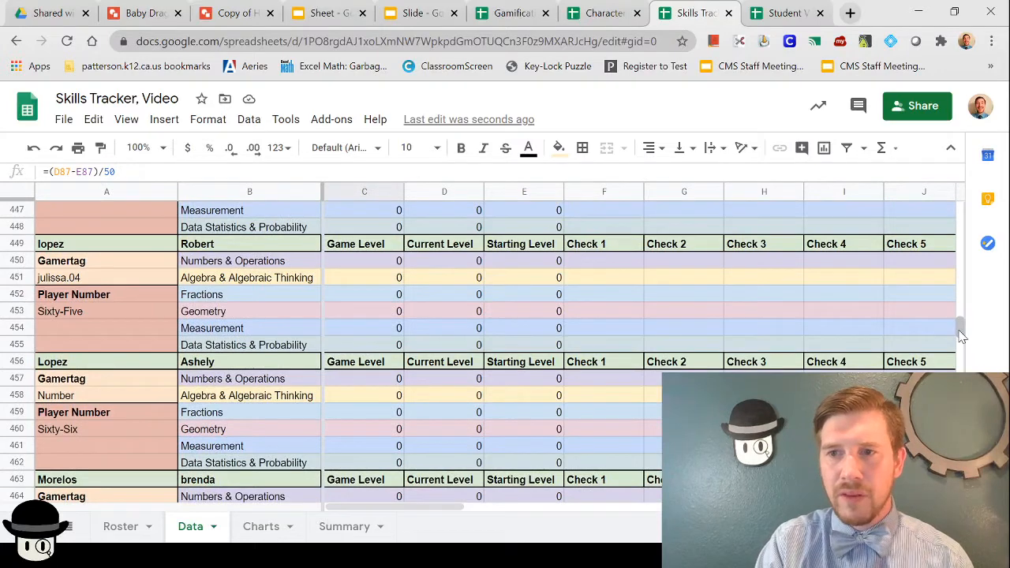
{"action": "scroll", "coordinate": [961, 223], "scroll_direction": "up", "scroll_amount": 3}
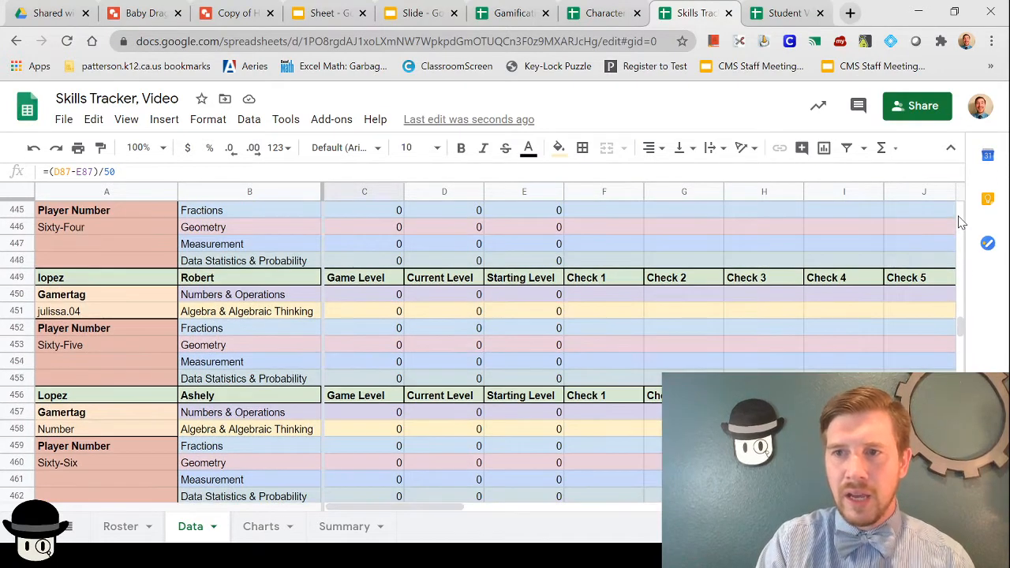
{"action": "left_click_drag", "start_coordinate": [964, 338], "coordinate": [973, 203]}
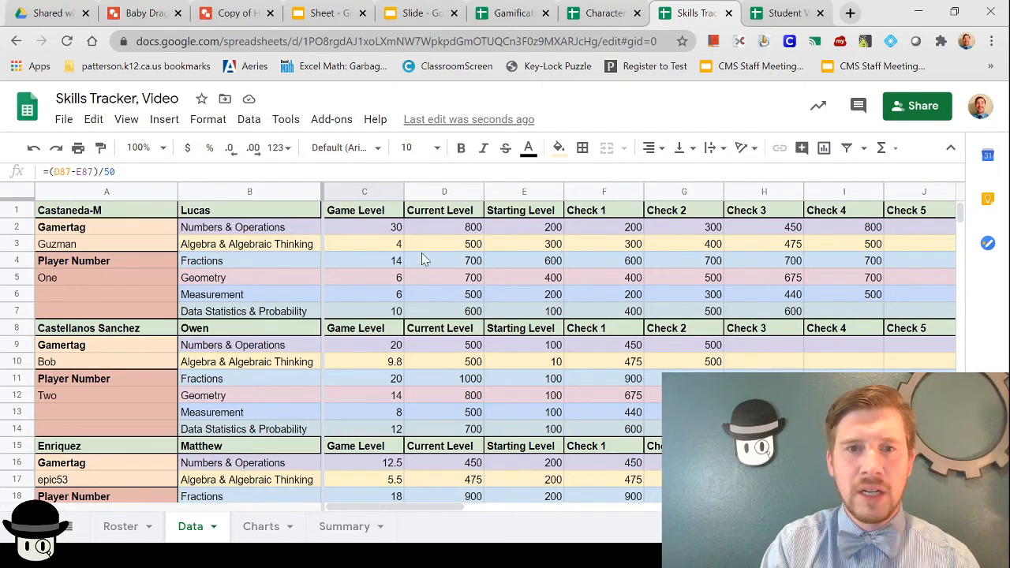
Examine on the Summary sheet how the TRANSPOSE formula in F4 lays out the first player's game levels from column E across the skill columns.
{"action": "left_click", "coordinate": [343, 531]}
{"action": "left_click", "coordinate": [68, 175]}
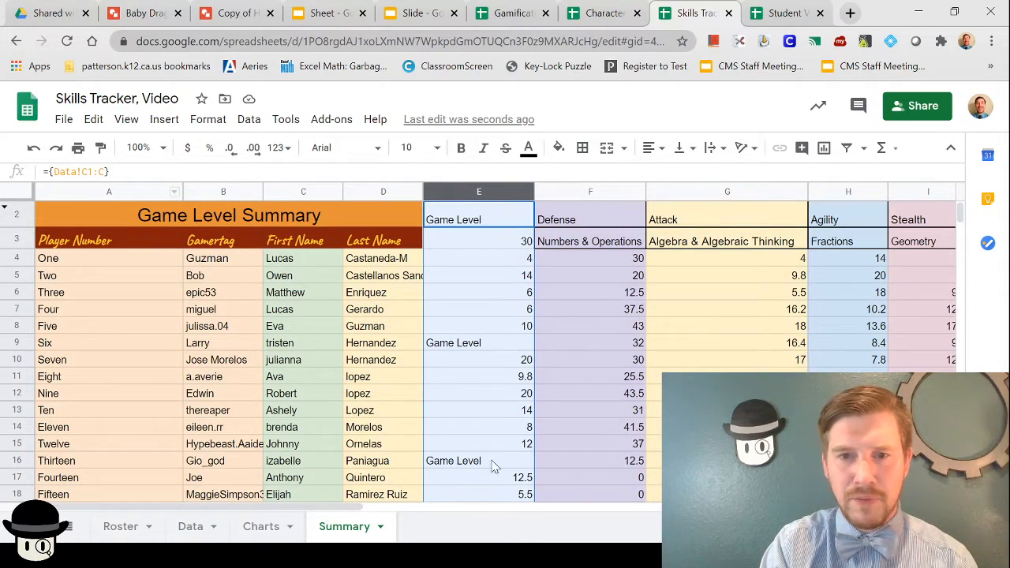
{"action": "scroll", "coordinate": [643, 371], "scroll_direction": "right", "scroll_amount": 3}
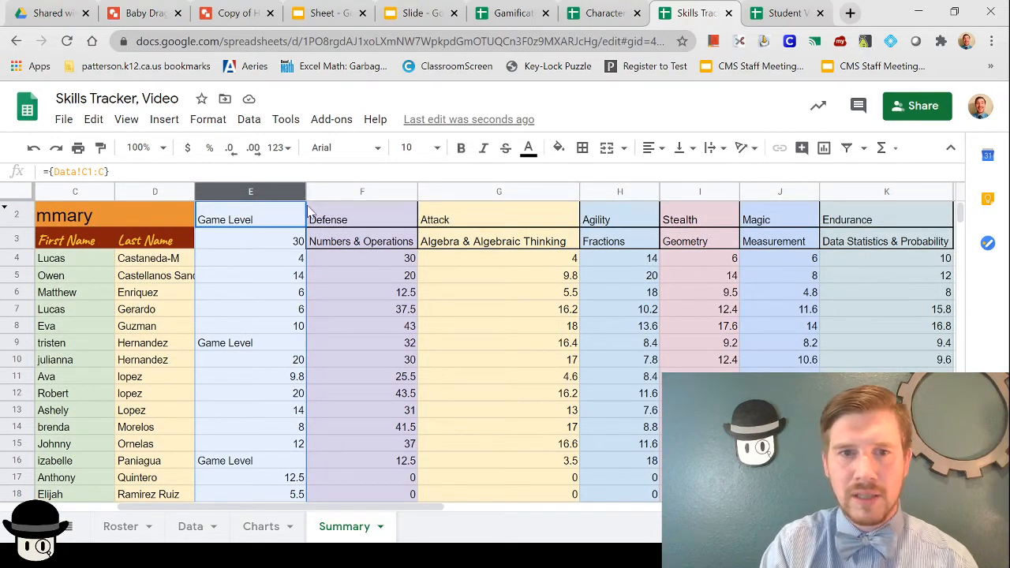
{"action": "left_click", "coordinate": [335, 259]}
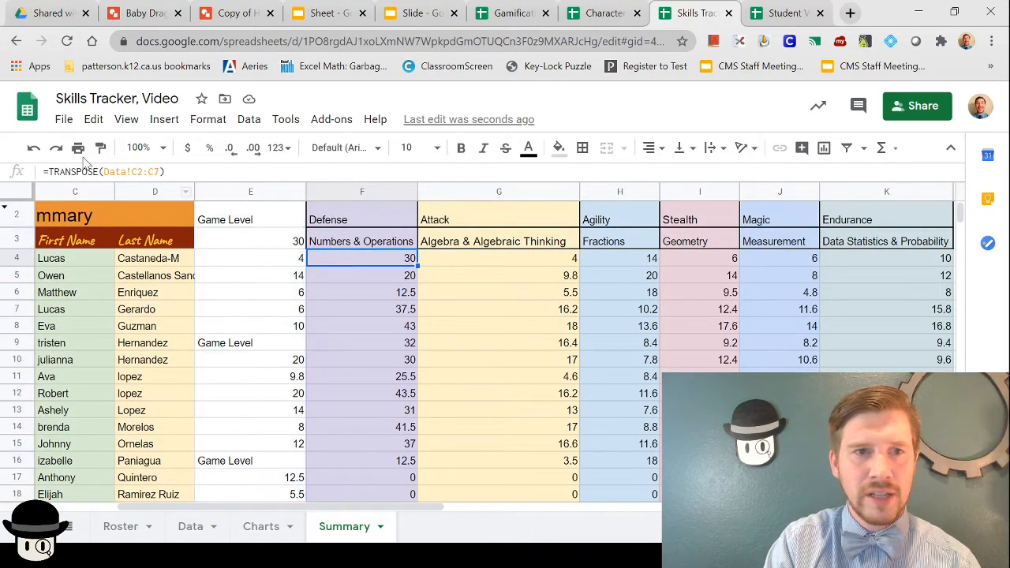
{"action": "left_click_drag", "start_coordinate": [261, 241], "coordinate": [272, 314]}
{"action": "left_click", "coordinate": [345, 264]}
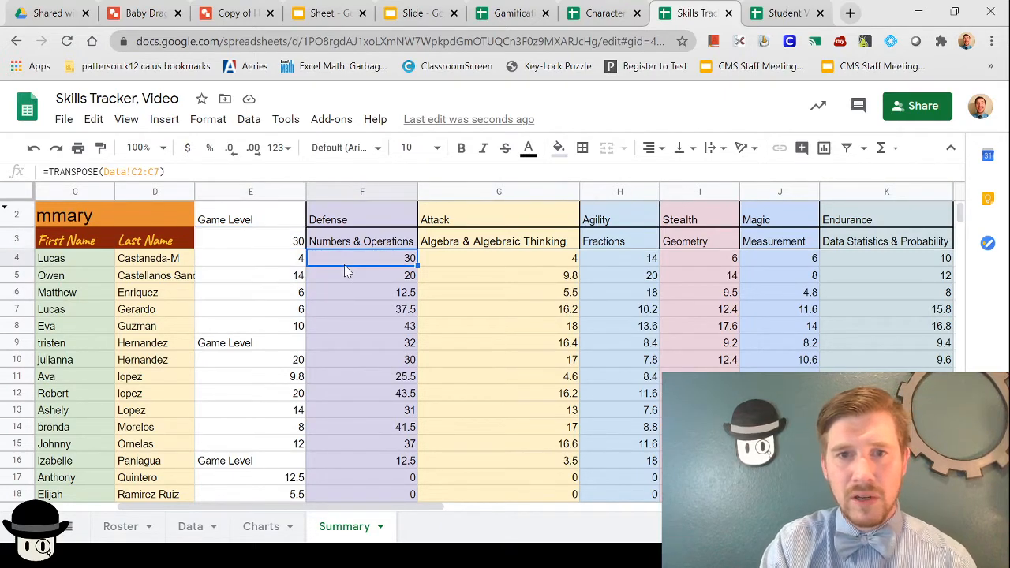
{"action": "double_click", "coordinate": [346, 264]}
{"action": "left_click_drag", "start_coordinate": [254, 247], "coordinate": [254, 327]}
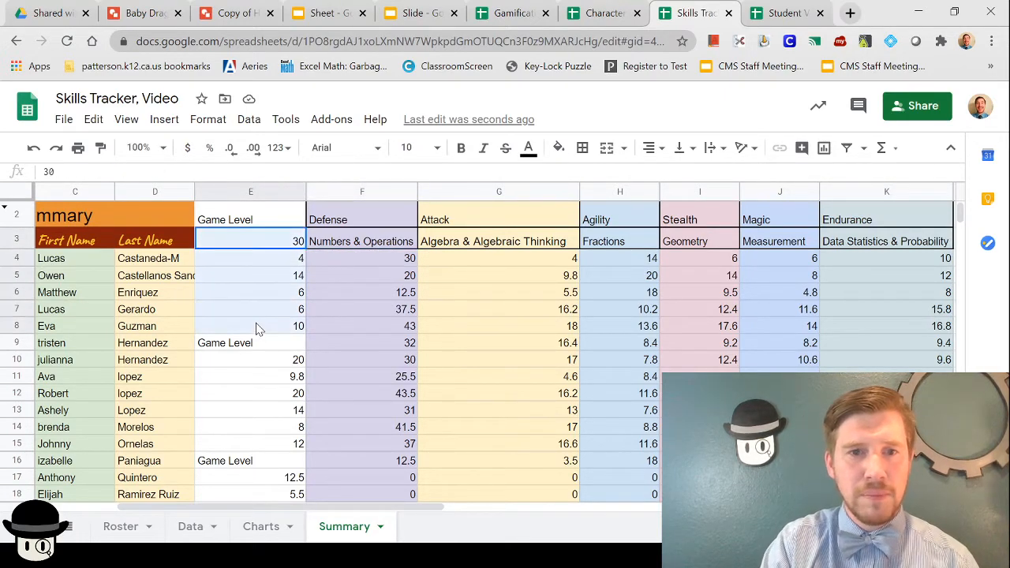
{"action": "left_click", "coordinate": [349, 261]}
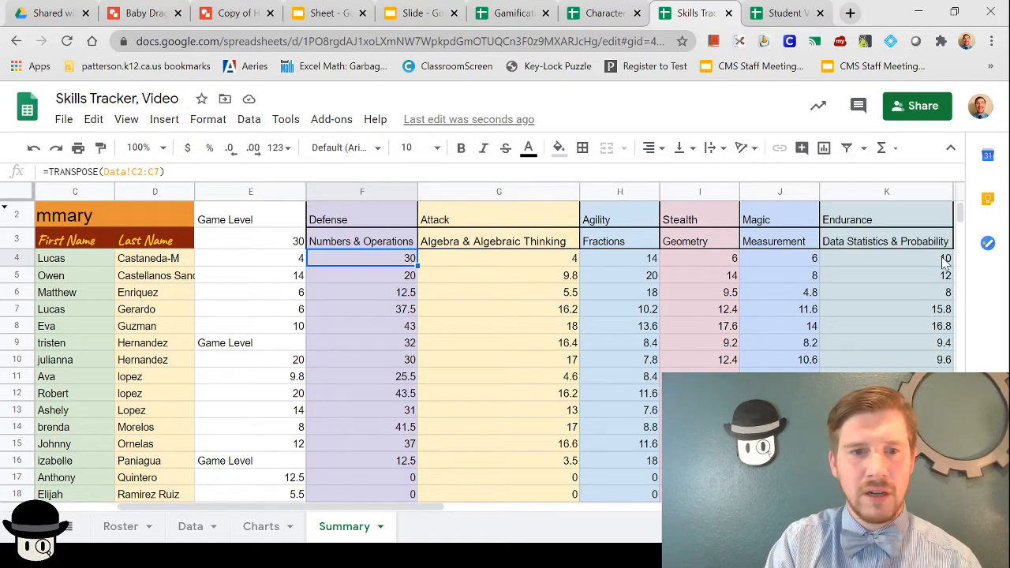
Clear the first player's Game Level formulas in C2:C7 on the Data sheet.
{"action": "left_click", "coordinate": [201, 534]}
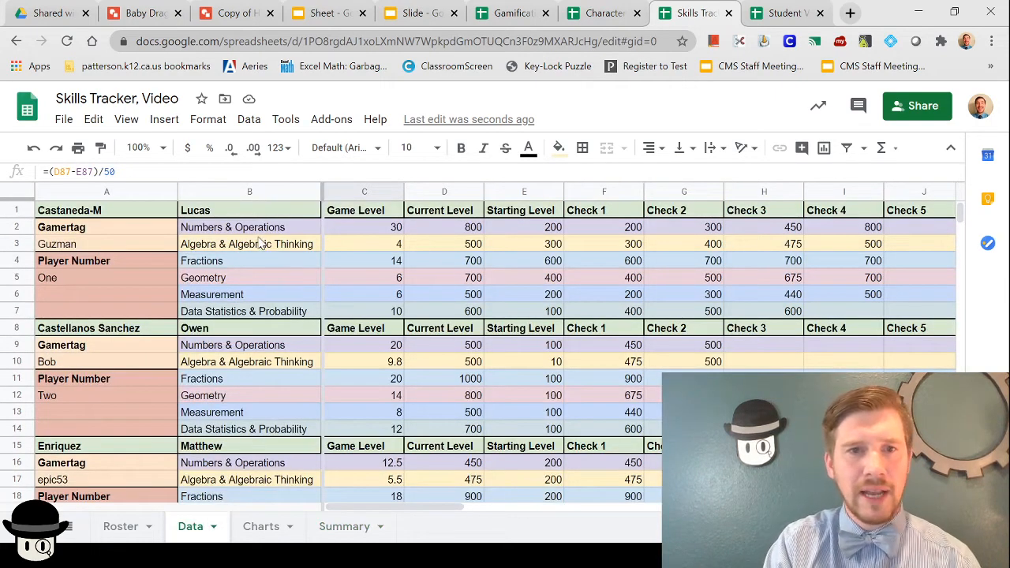
{"action": "left_click", "coordinate": [368, 230]}
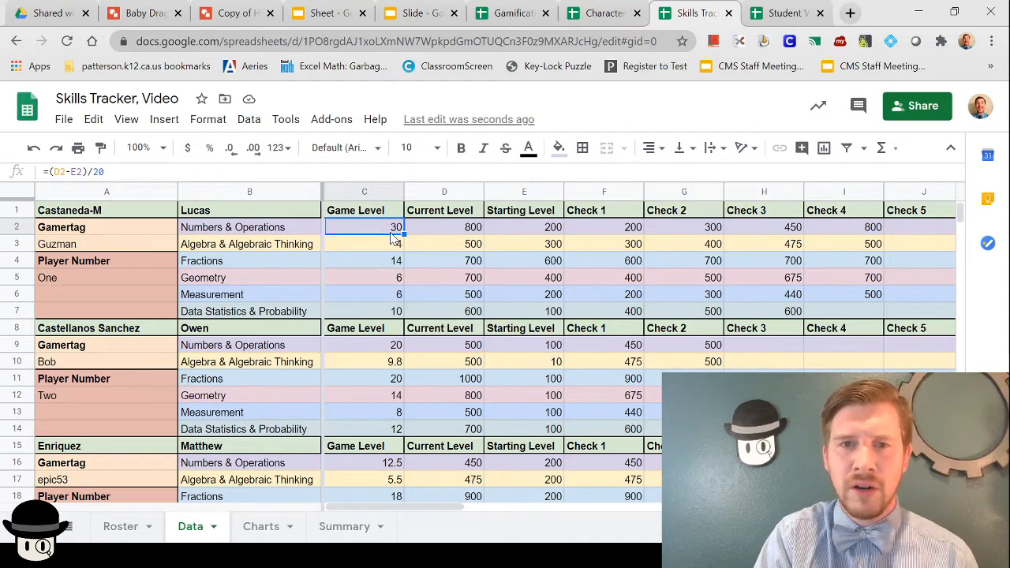
{"action": "left_click_drag", "start_coordinate": [391, 234], "coordinate": [399, 314]}
{"action": "key", "text": "Delete"}
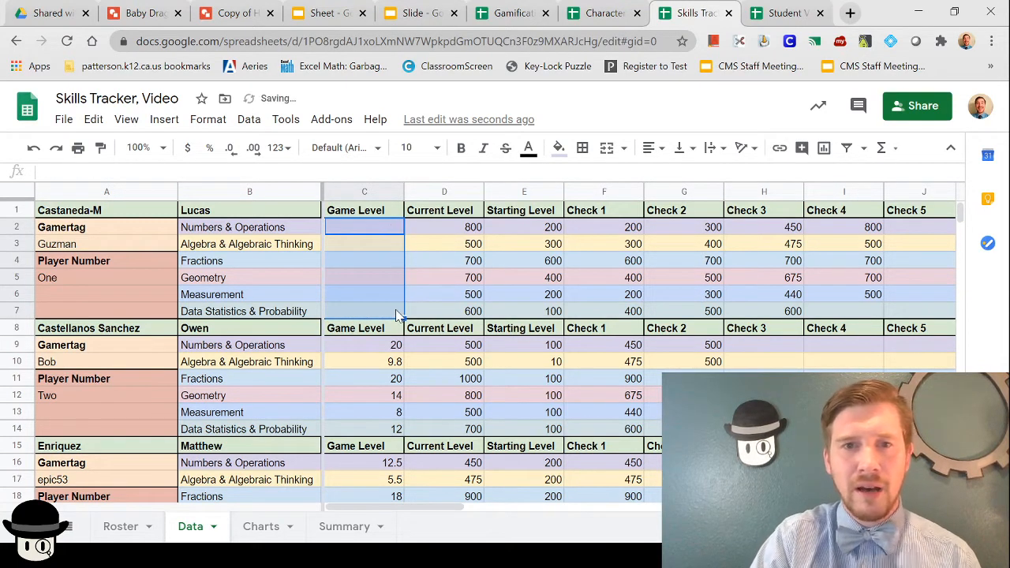
Link the first player's Game Level cells to the Current Level column, entering =D2 in C2 and =D3 in C3.
{"action": "left_click", "coordinate": [387, 229]}
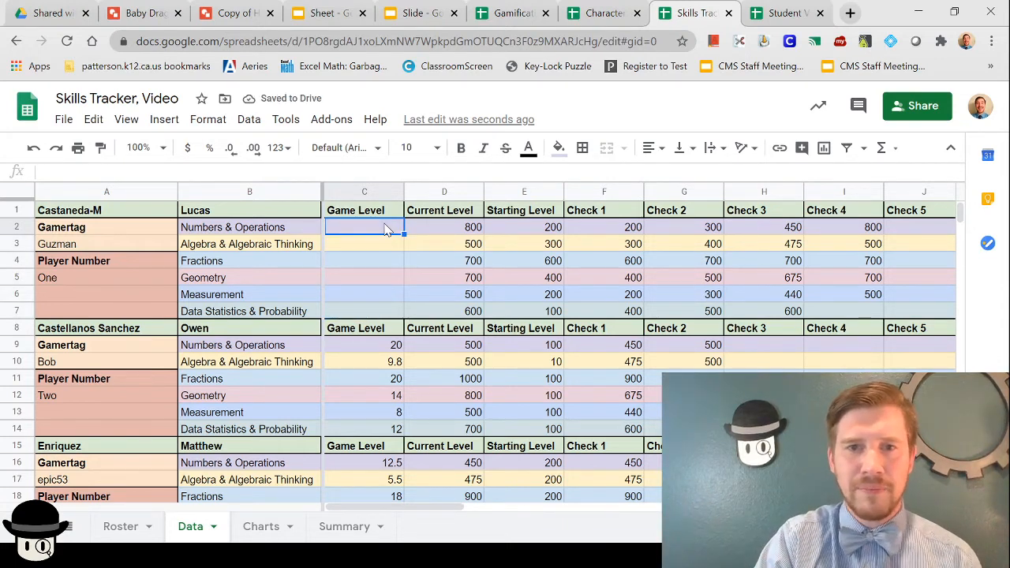
{"action": "left_click", "coordinate": [440, 229]}
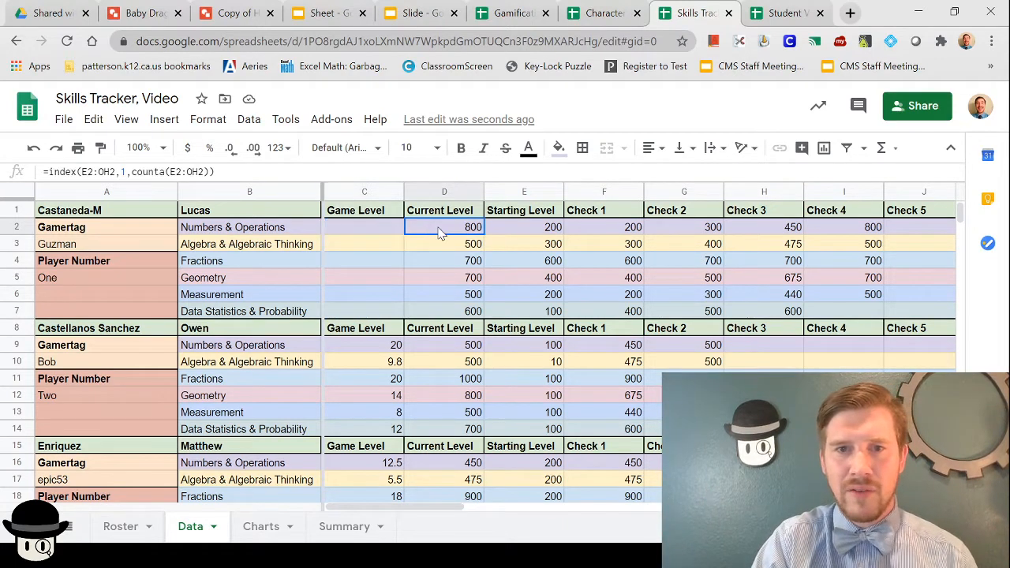
{"action": "left_click", "coordinate": [367, 235]}
{"action": "type", "text": "="}
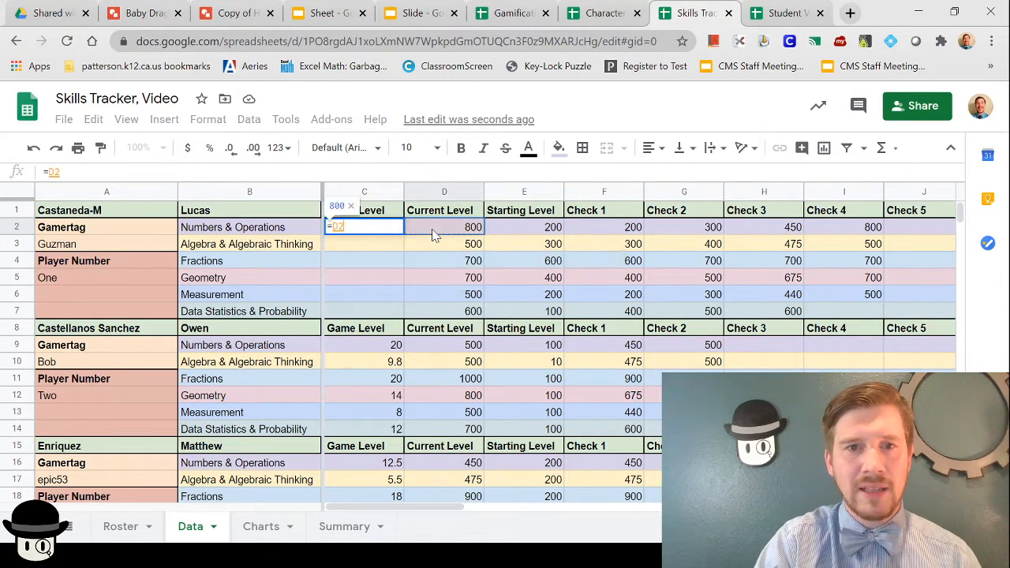
{"action": "left_click", "coordinate": [381, 254]}
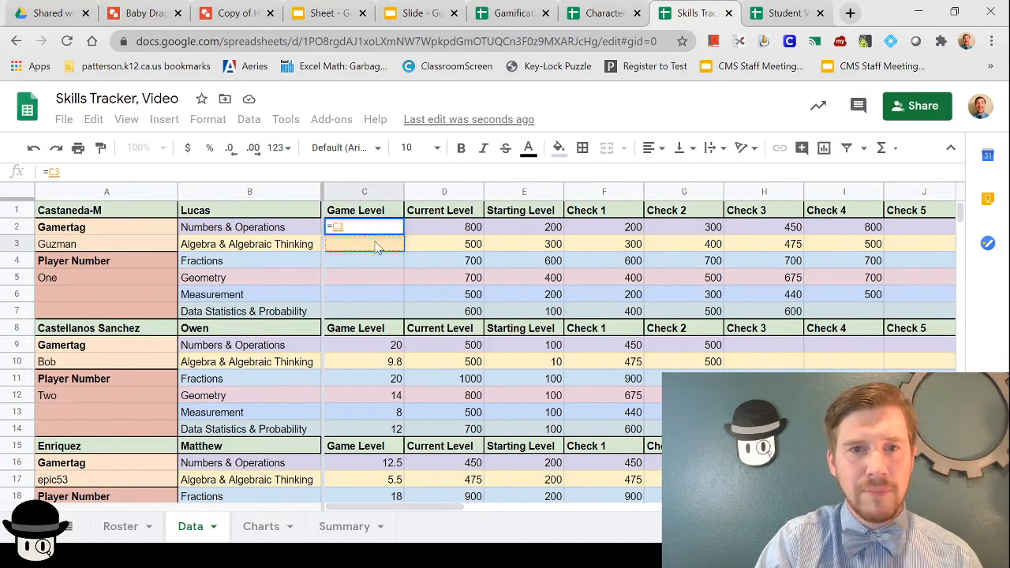
{"action": "key", "text": "Return"}
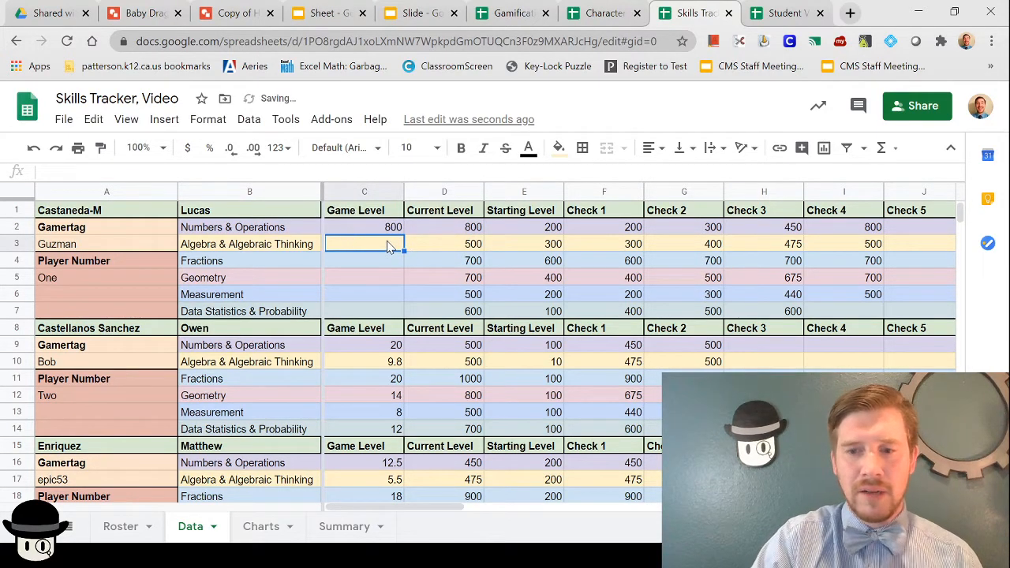
{"action": "type", "text": "="}
{"action": "left_click", "coordinate": [447, 245]}
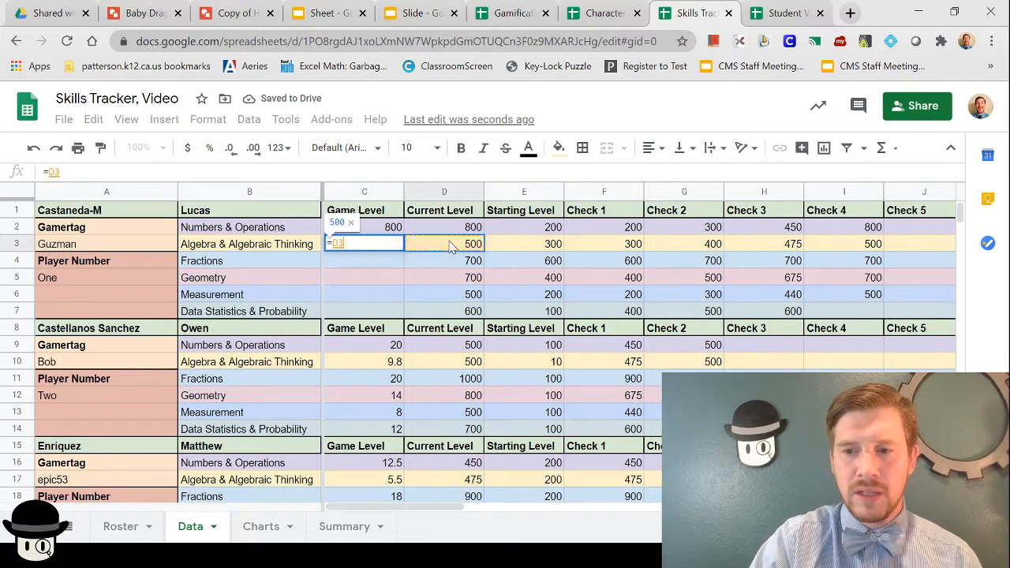
{"action": "key", "text": "Return"}
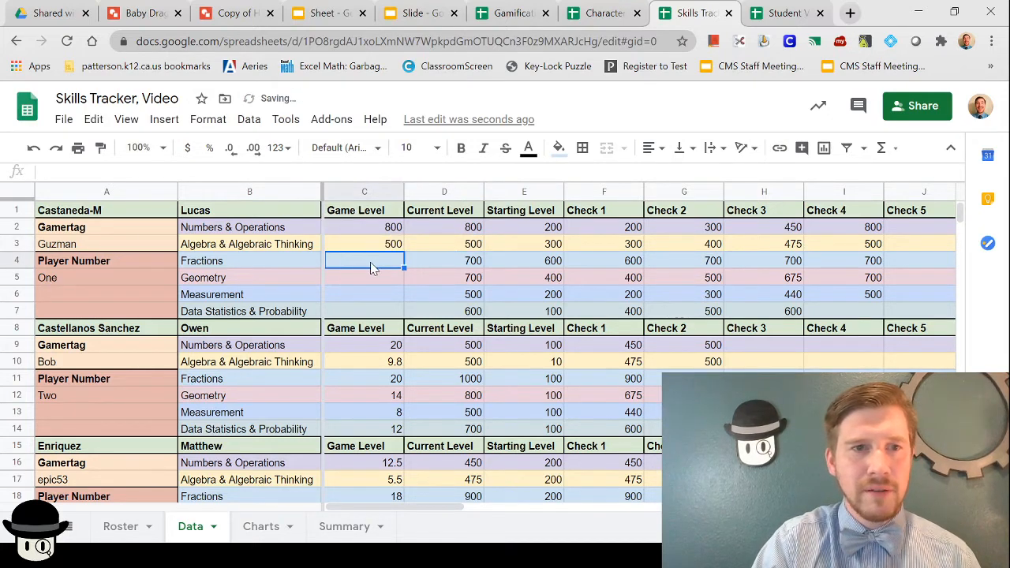
Try copying the formula from C3 into the Fractions cell C4, and undo the paste.
{"action": "left_click", "coordinate": [378, 247]}
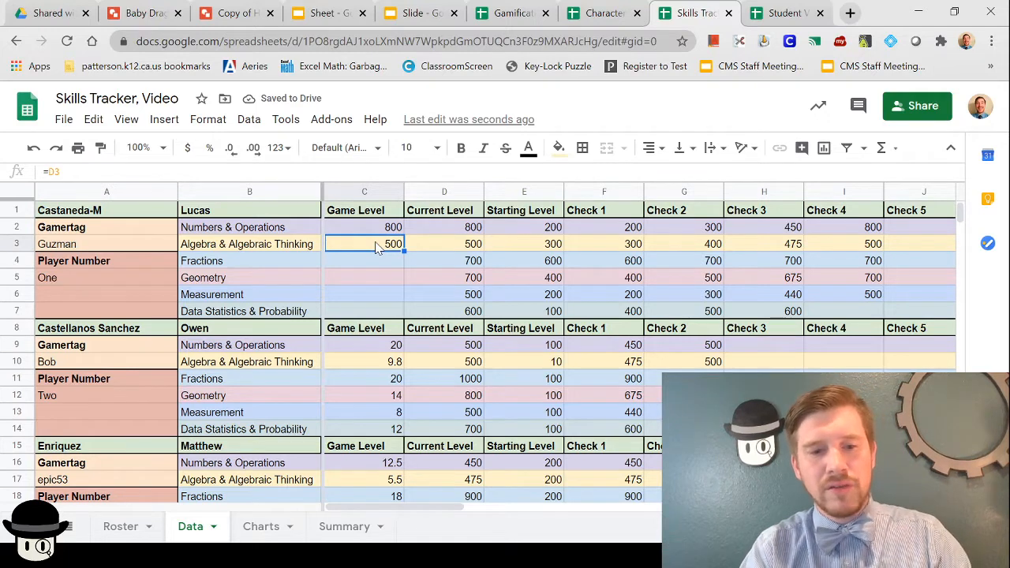
{"action": "key", "text": "ctrl+c"}
{"action": "left_click", "coordinate": [378, 262]}
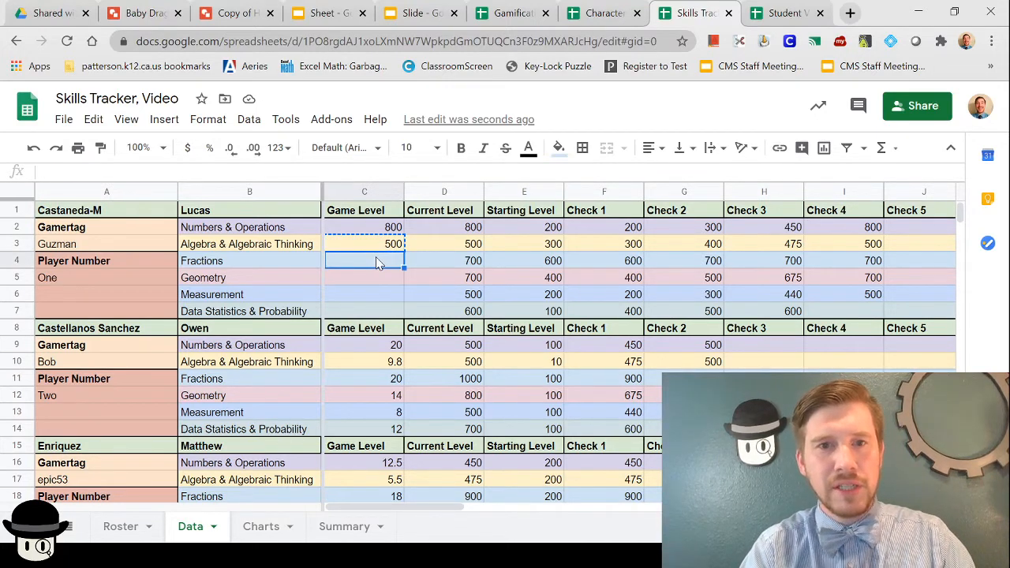
{"action": "key", "text": "ctrl+v"}
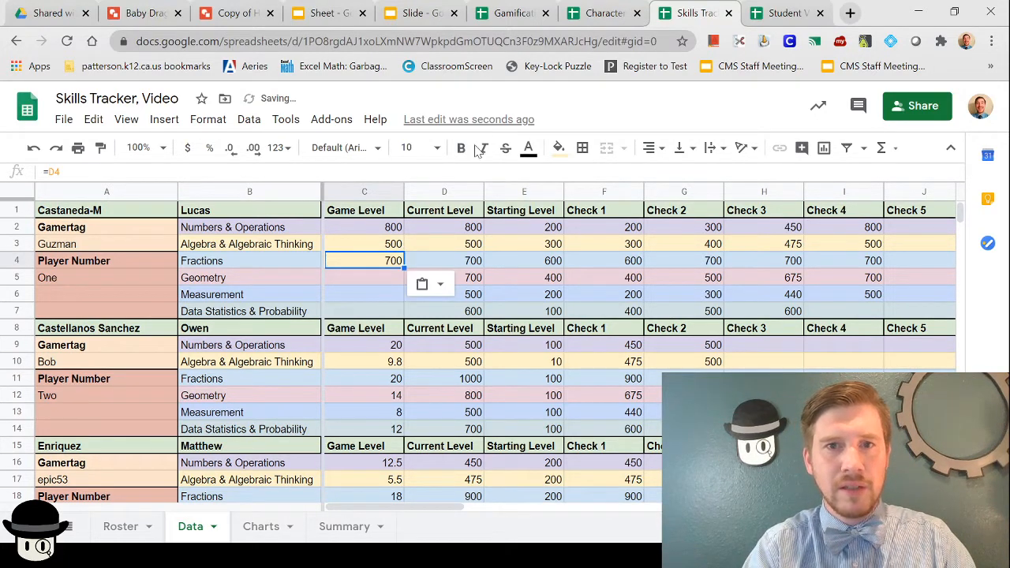
{"action": "left_click", "coordinate": [33, 148]}
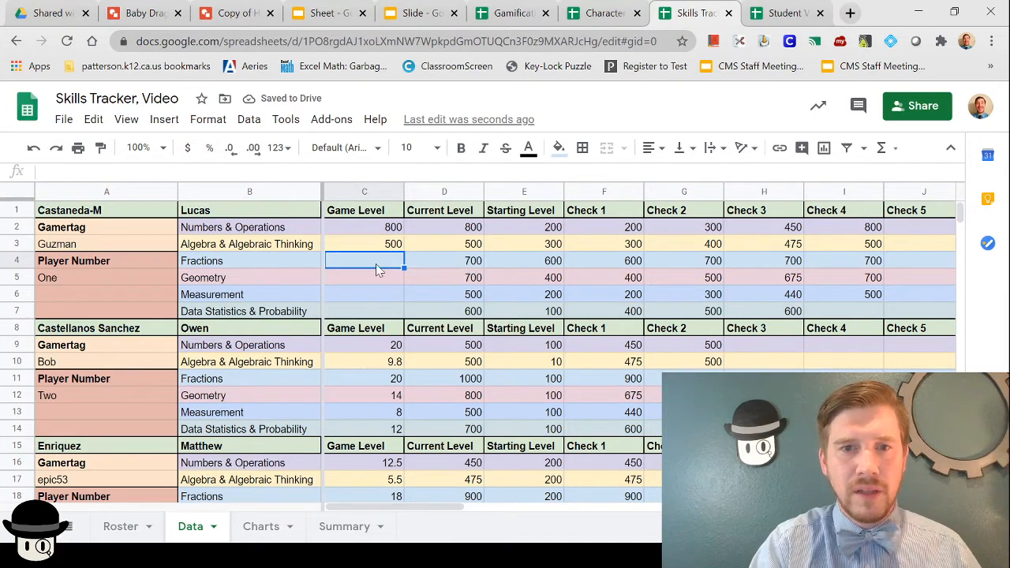
Enter =D4 in C4 and =D5 in C5 as the Fractions and Geometry game levels.
{"action": "type", "text": "="}
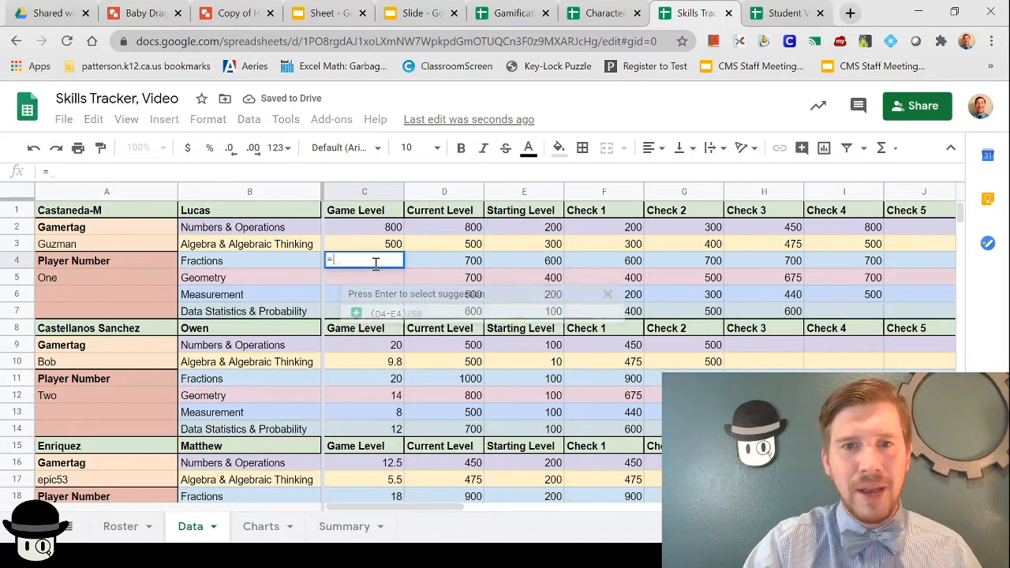
{"action": "left_click", "coordinate": [438, 265]}
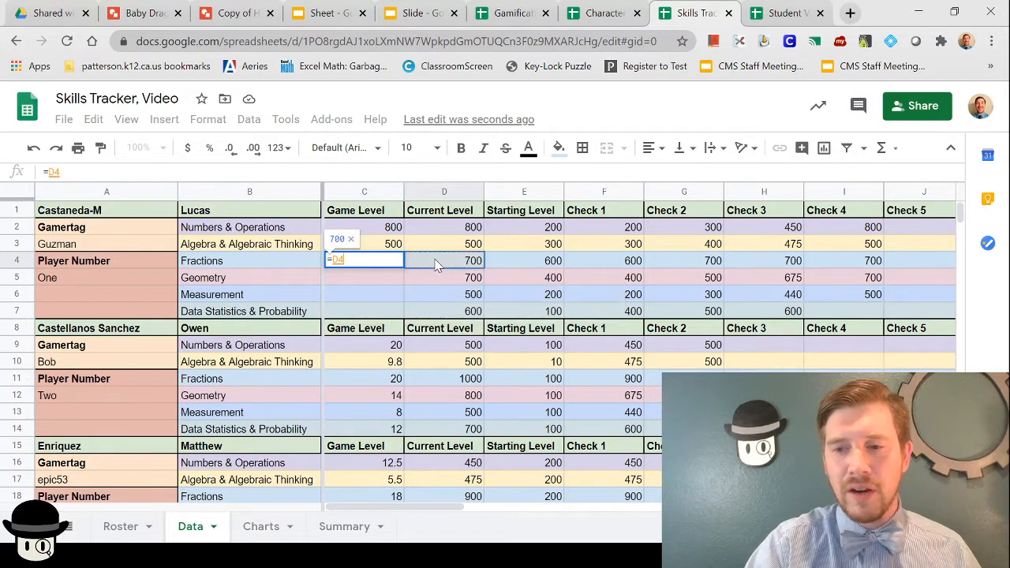
{"action": "key", "text": "Return"}
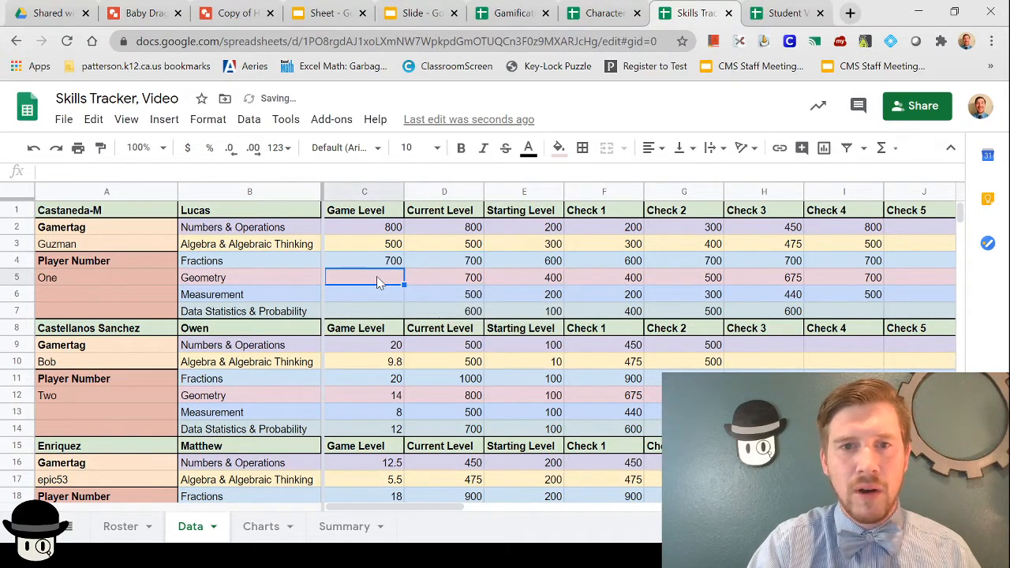
{"action": "type", "text": "="}
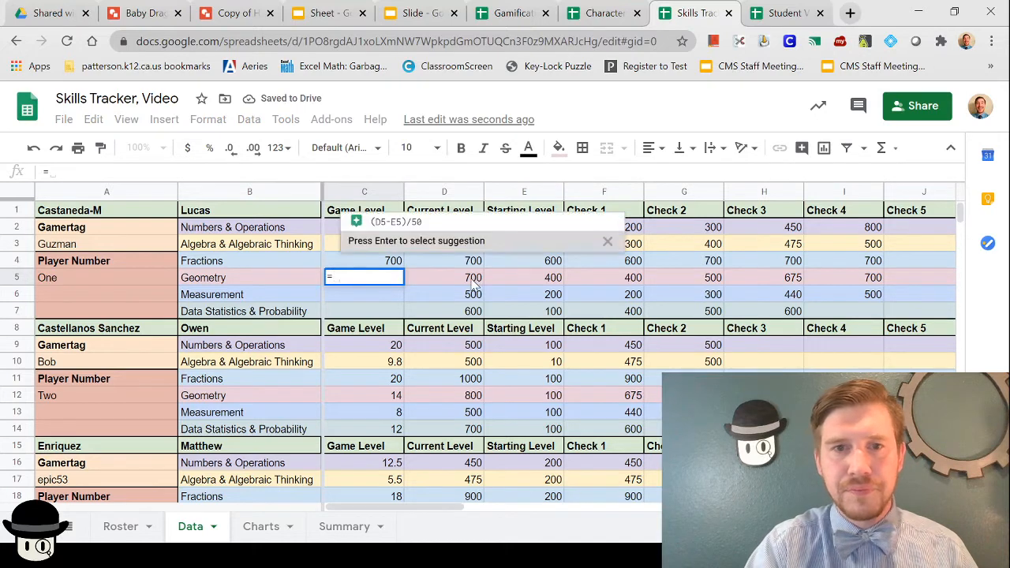
{"action": "left_click", "coordinate": [462, 285]}
{"action": "key", "text": "Return"}
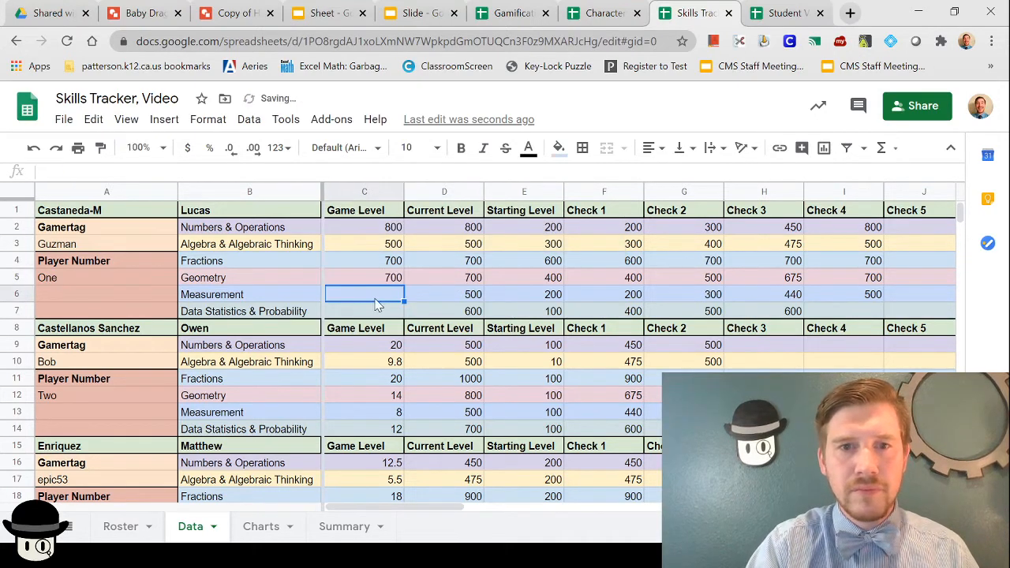
Enter =D6 in C6 and =D7 in C7 as the Measurement and Data Statistics & Probability game levels.
{"action": "type", "text": "="}
{"action": "left_click", "coordinate": [416, 296]}
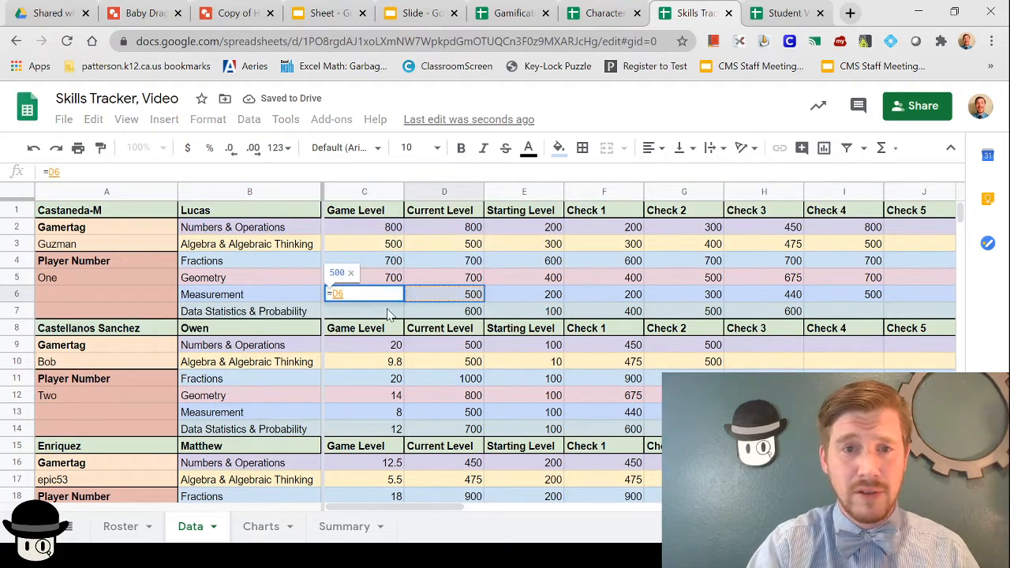
{"action": "key", "text": "Return"}
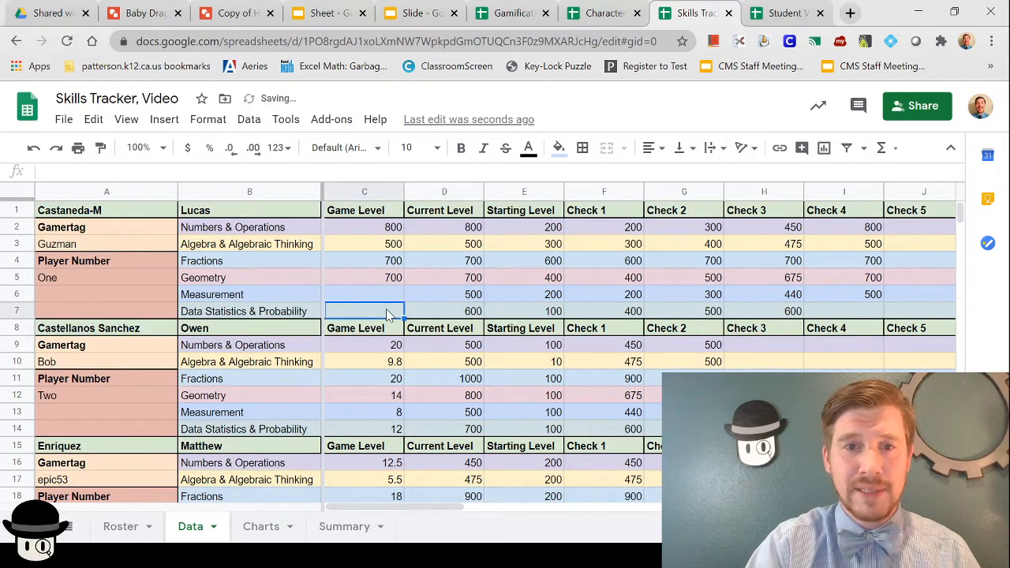
{"action": "type", "text": "="}
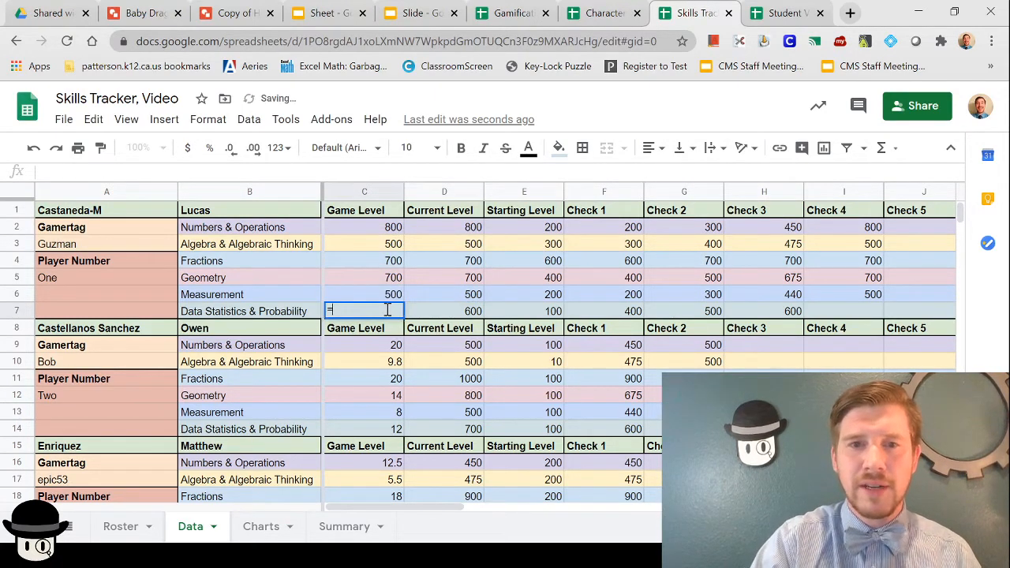
{"action": "left_click", "coordinate": [442, 314]}
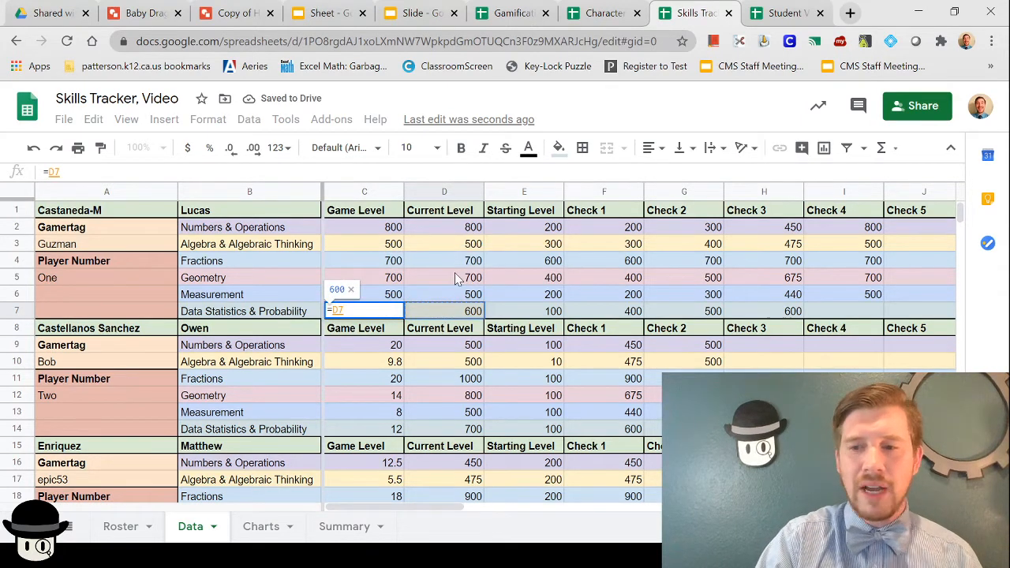
{"action": "key", "text": "Return"}
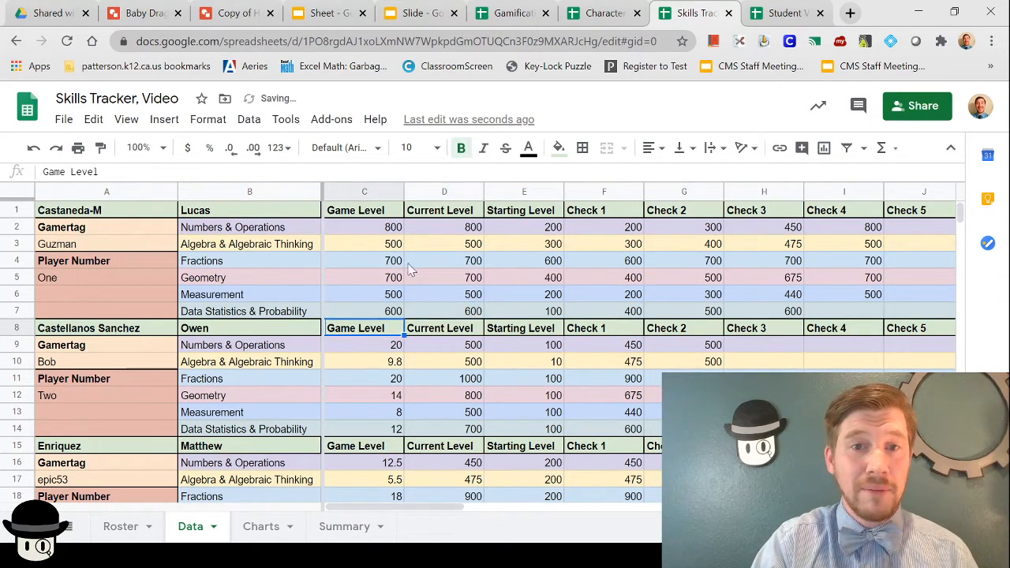
Copy the first player's Game Level formulas in C2:C7 to the second player's Game Level cells C9:C14.
{"action": "left_click_drag", "start_coordinate": [392, 228], "coordinate": [389, 308]}
{"action": "double_click", "coordinate": [391, 310]}
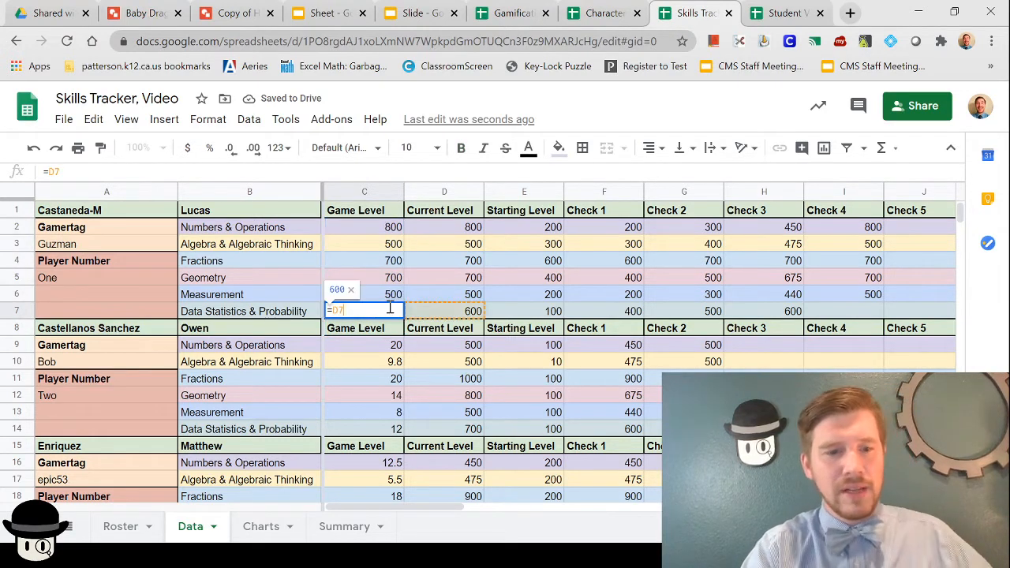
{"action": "left_click", "coordinate": [425, 265]}
{"action": "left_click_drag", "start_coordinate": [390, 228], "coordinate": [391, 311]}
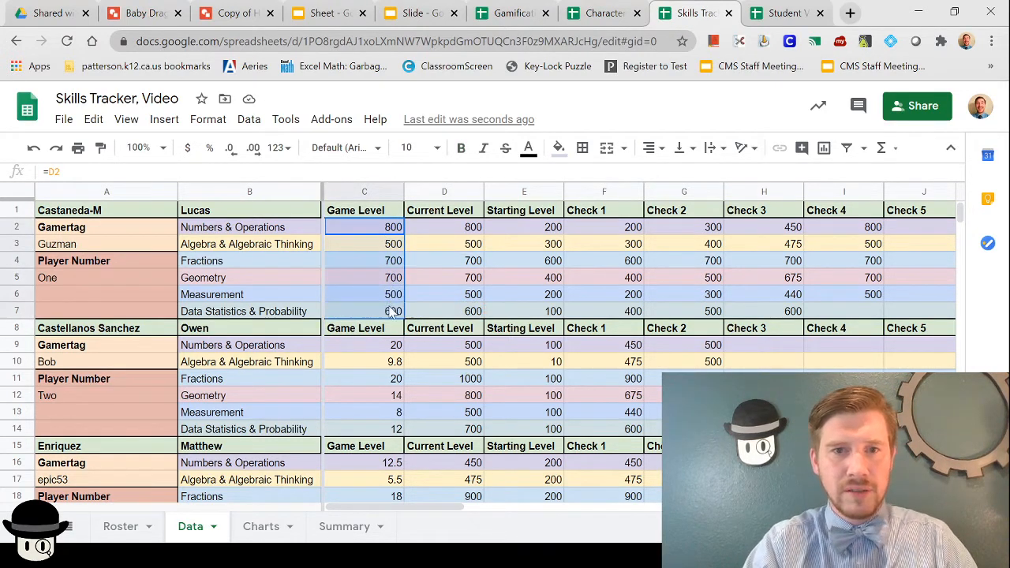
{"action": "key", "text": "ctrl+c"}
{"action": "double_click", "coordinate": [392, 310]}
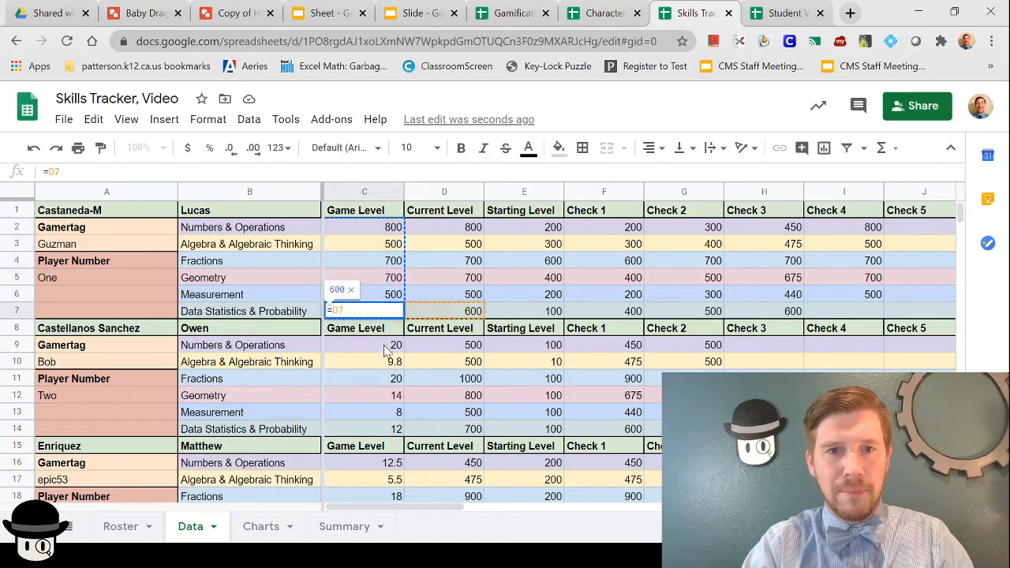
{"action": "left_click", "coordinate": [386, 351]}
{"action": "key", "text": "ctrl+v"}
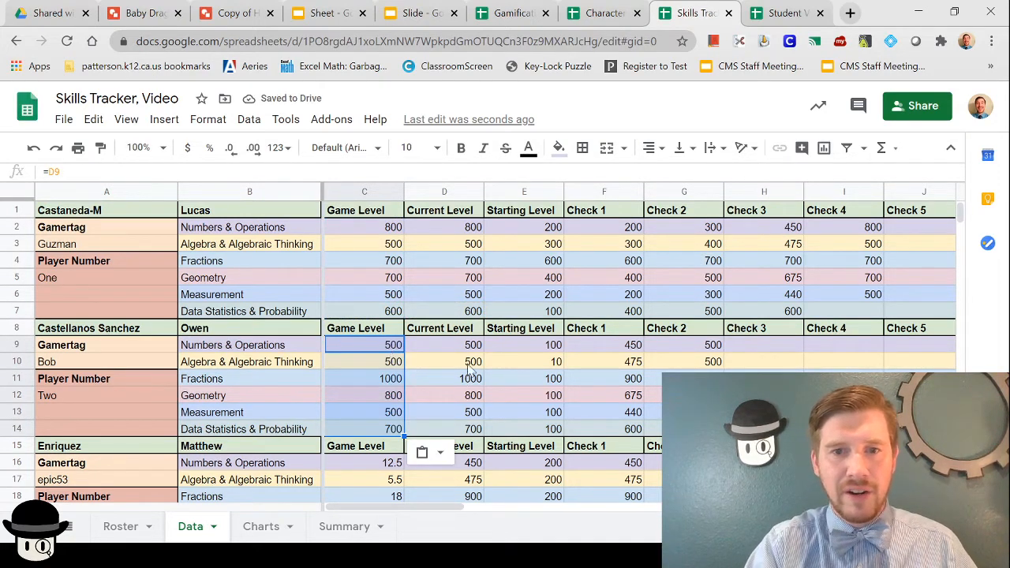
Scale the first player's Numbers & Operations and Algebra game levels, entering =D2/100 in C2 and =D3/100 in C3.
{"action": "left_click", "coordinate": [380, 230]}
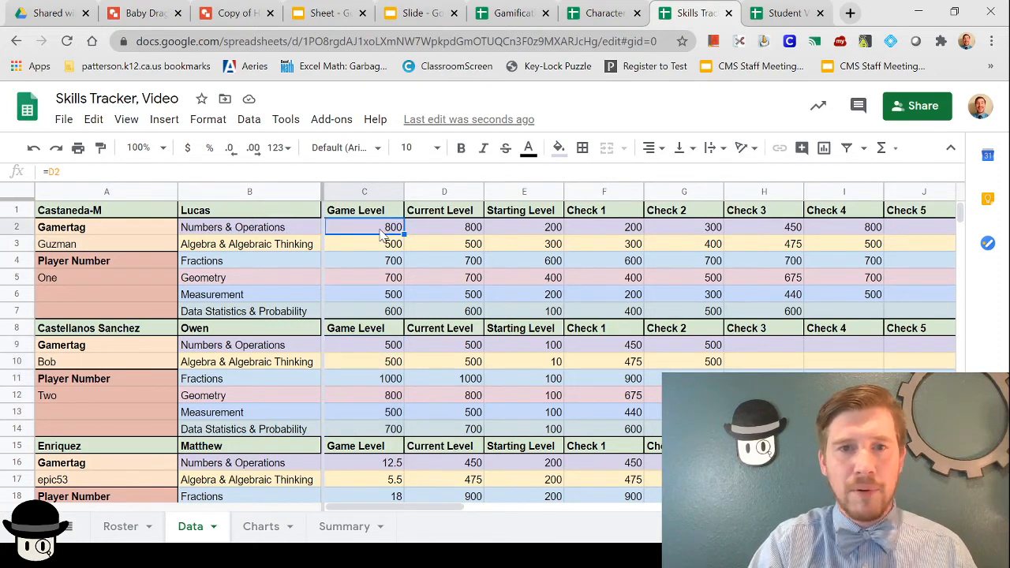
{"action": "left_click", "coordinate": [113, 170]}
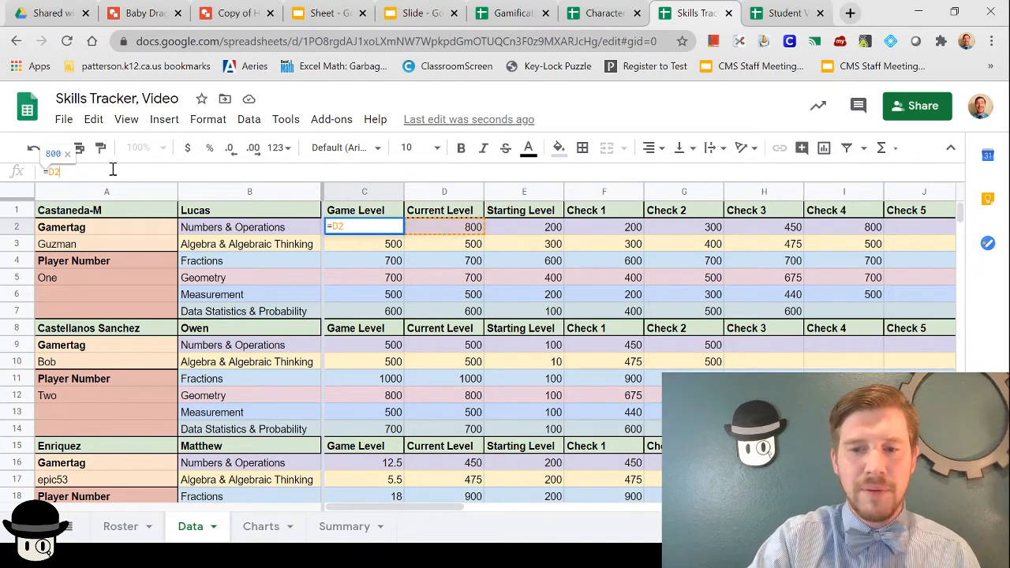
{"action": "type", "text": "/100"}
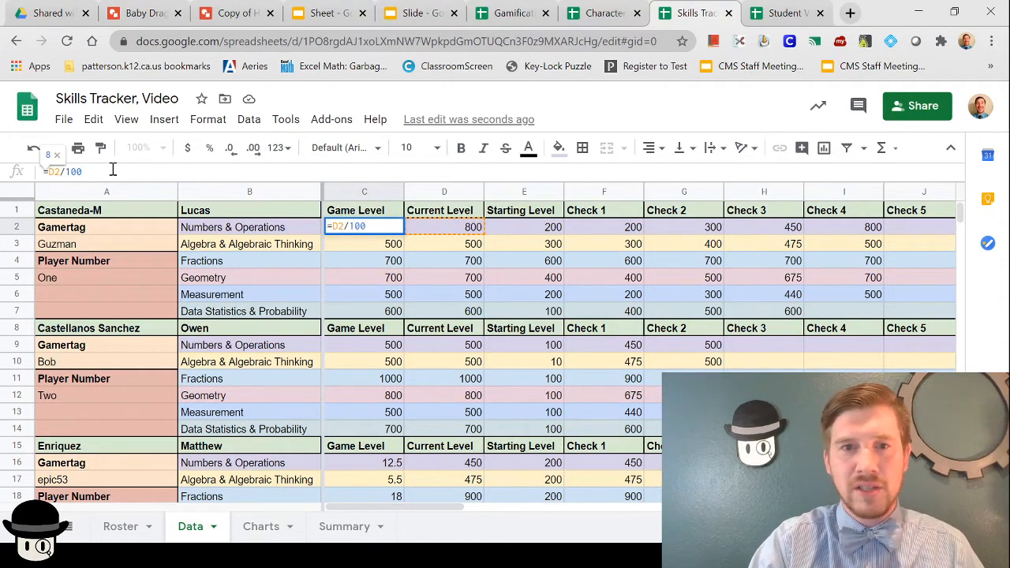
{"action": "key", "text": "Return"}
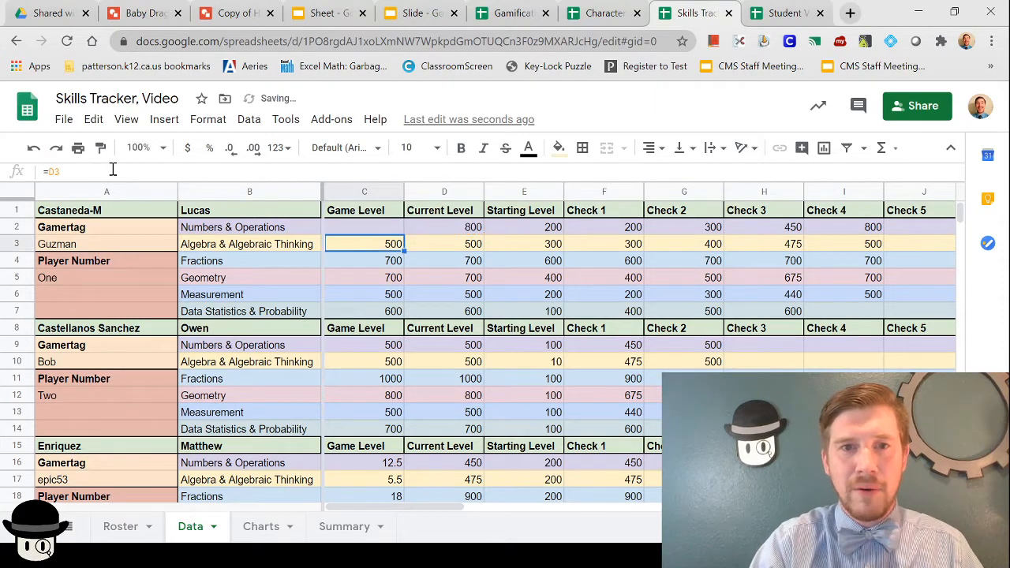
{"action": "left_click", "coordinate": [124, 171]}
{"action": "type", "text": "/100"}
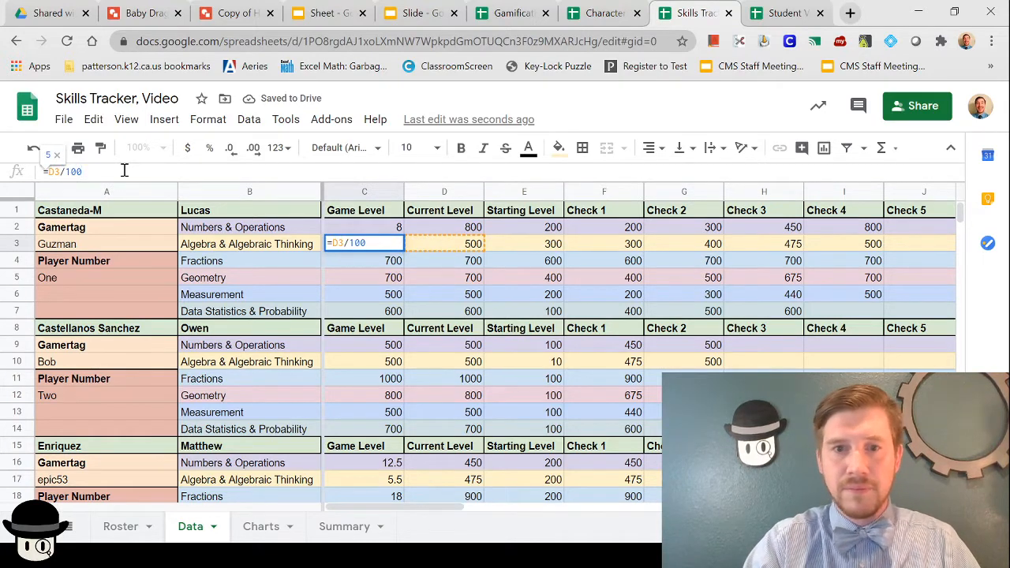
{"action": "key", "text": "Return"}
Enter =D4/100 in C4 and =D5/100 in C5 for the Fractions and Geometry game levels.
{"action": "left_click", "coordinate": [100, 172]}
{"action": "type", "text": "/10"}
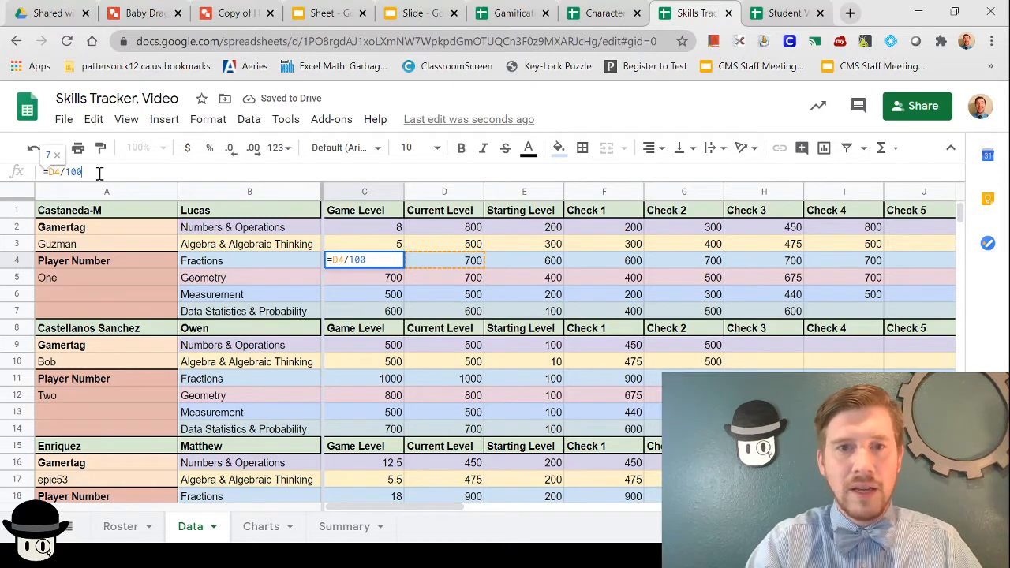
{"action": "key", "text": "Return"}
{"action": "type", "text": "=D5/100"}
{"action": "key", "text": "Return"}
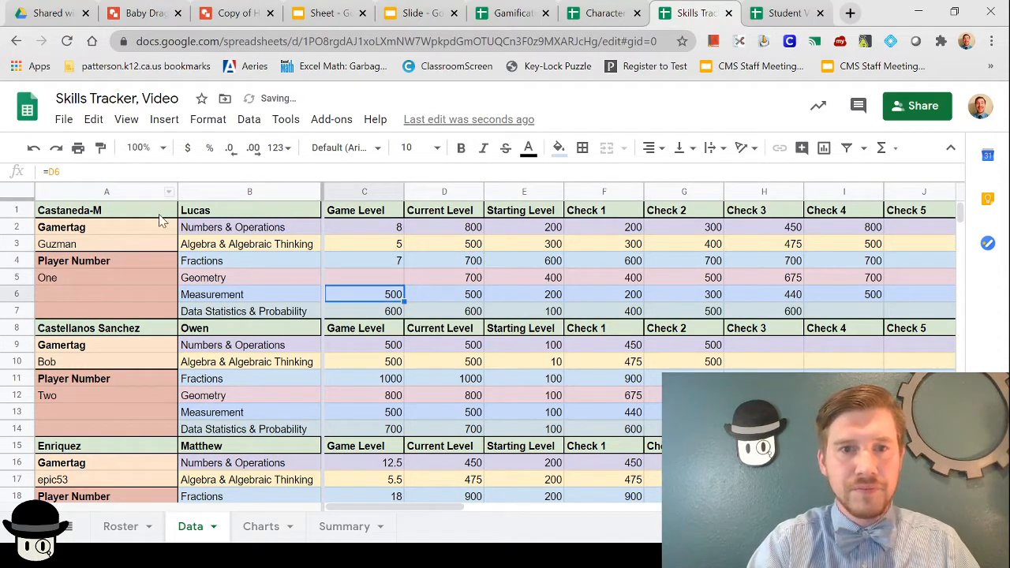
Enter =D6/100 in C6 and =D7/100 in C7 for the Measurement and Data Statistics & Probability game levels.
{"action": "type", "text": "=D6/100"}
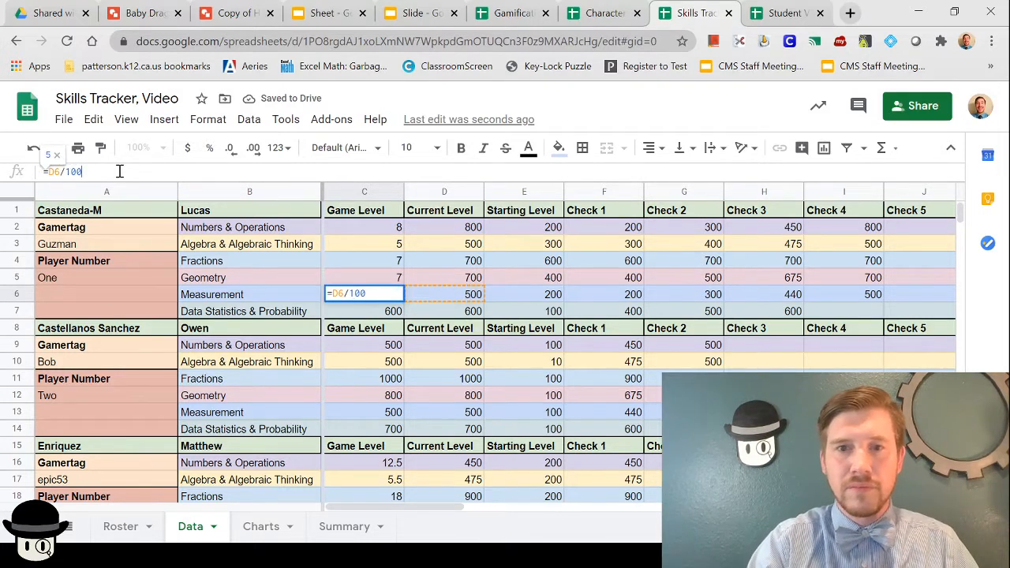
{"action": "key", "text": "Return"}
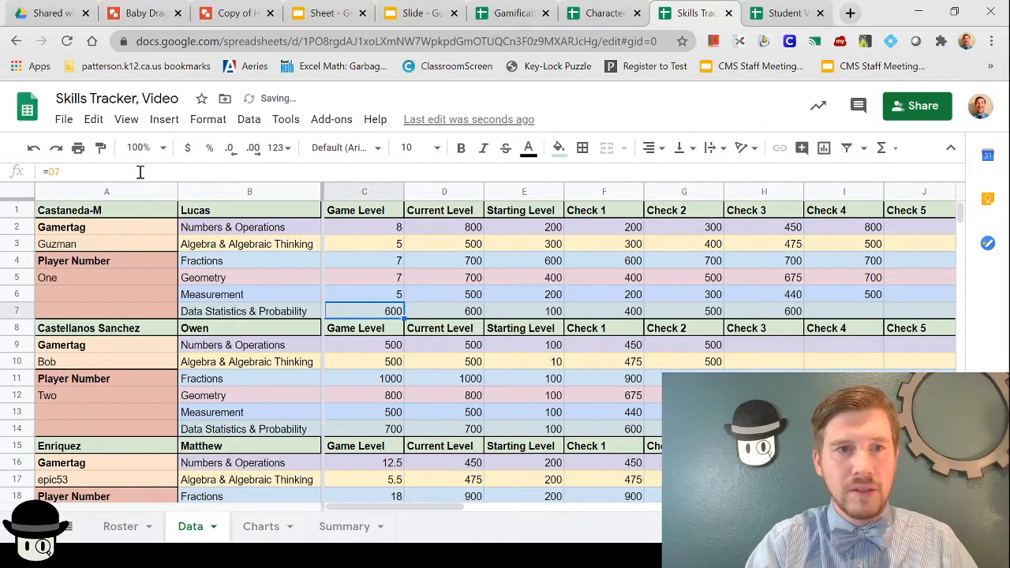
{"action": "type", "text": "=D7/100"}
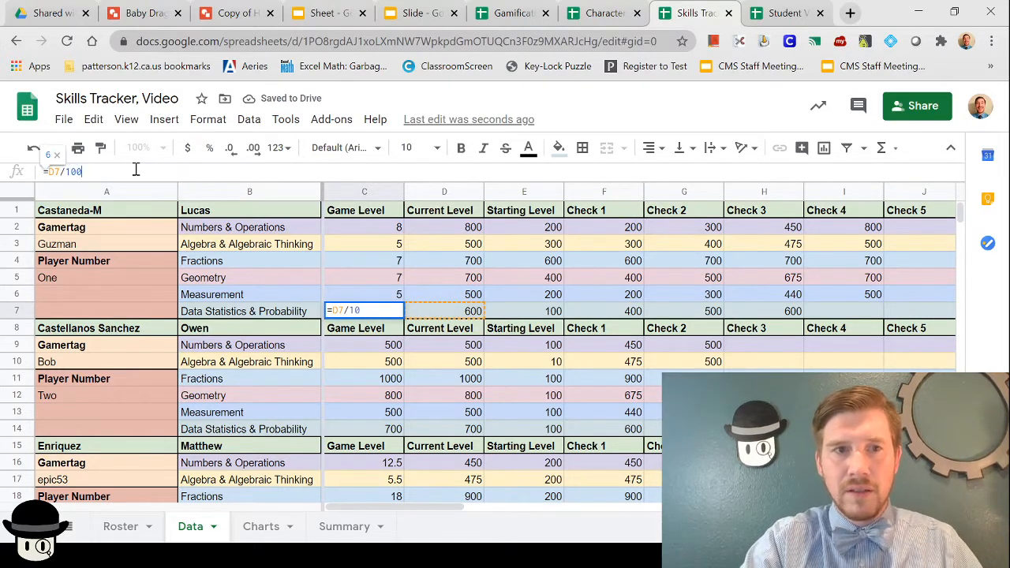
{"action": "key", "text": "Return"}
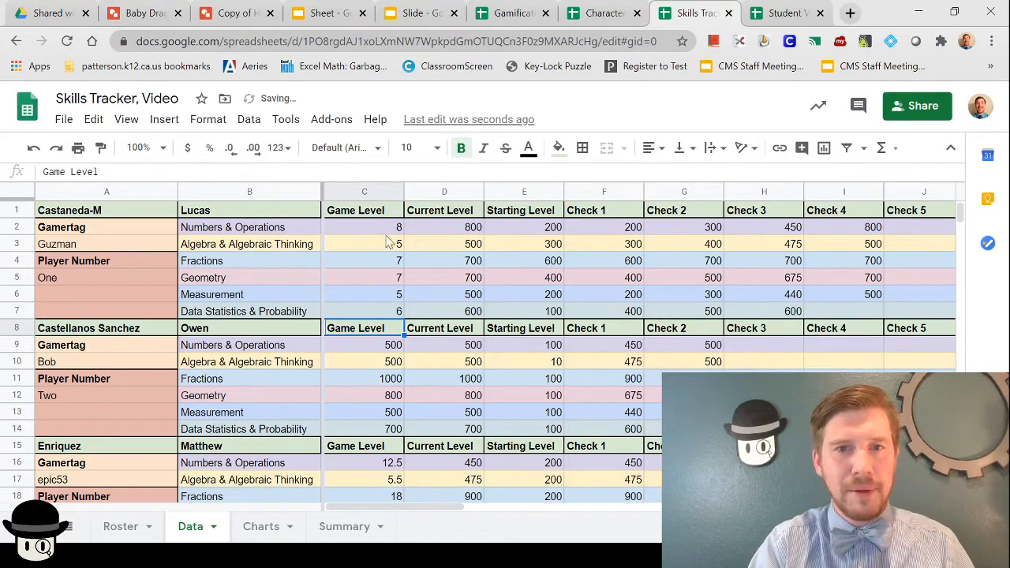
Copy the divided-by-100 formulas from C2:C7 to the second player's Game Level cells C9:C14.
{"action": "left_click_drag", "start_coordinate": [384, 228], "coordinate": [394, 316]}
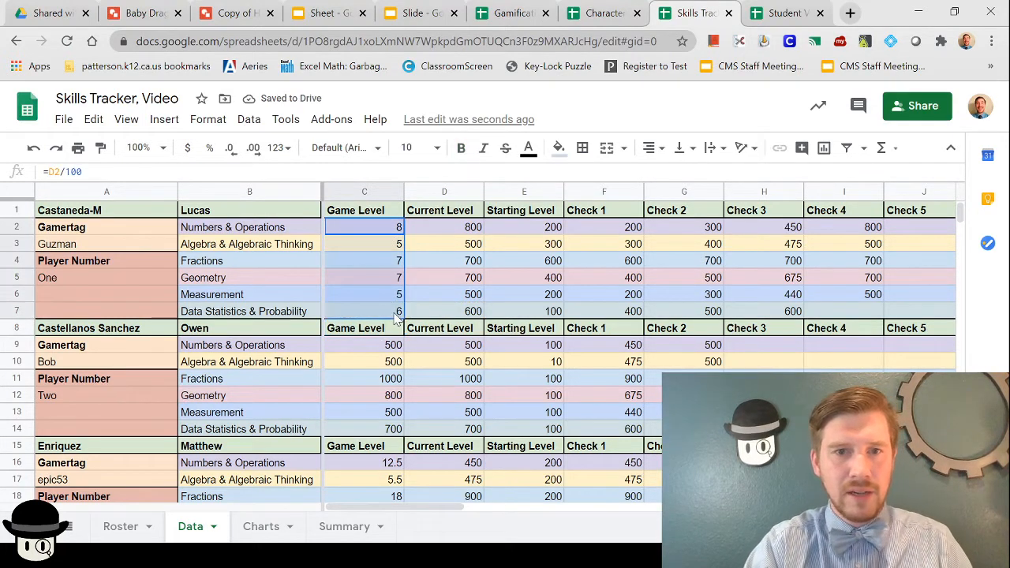
{"action": "right_click", "coordinate": [397, 316]}
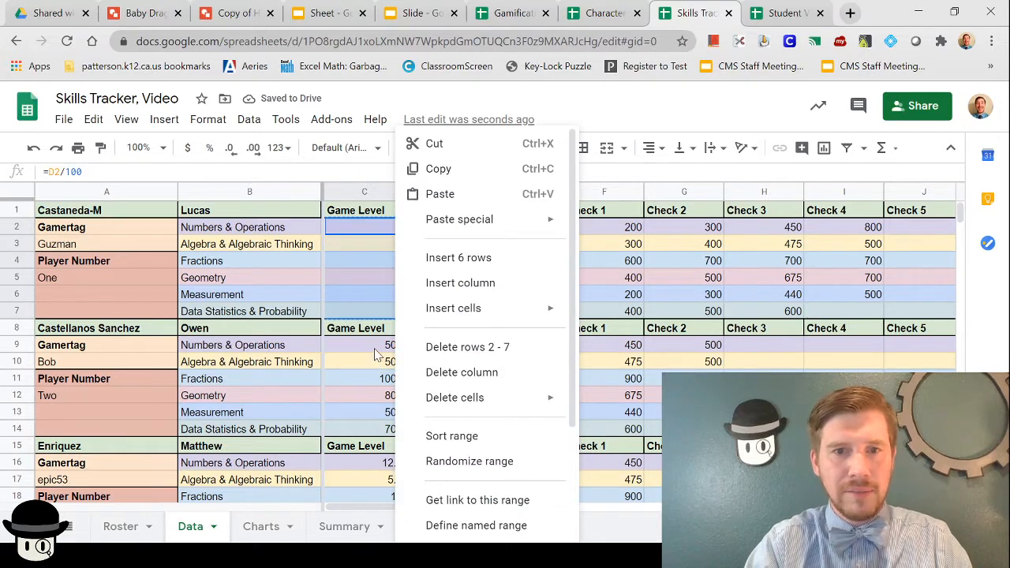
{"action": "key", "text": "ctrl+c"}
{"action": "left_click", "coordinate": [375, 348]}
{"action": "key", "text": "ctrl+v"}
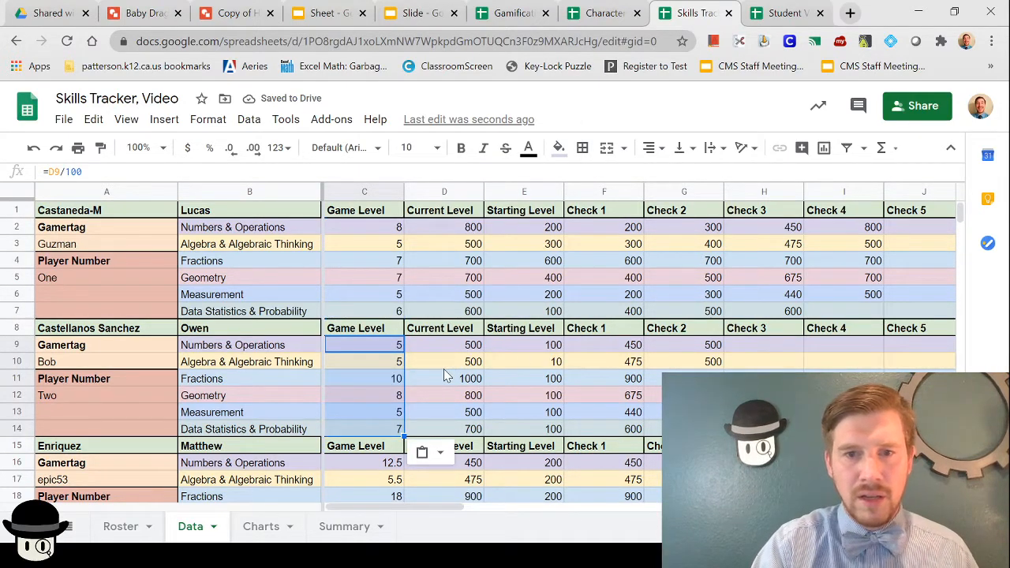
{"action": "left_click", "coordinate": [447, 378]}
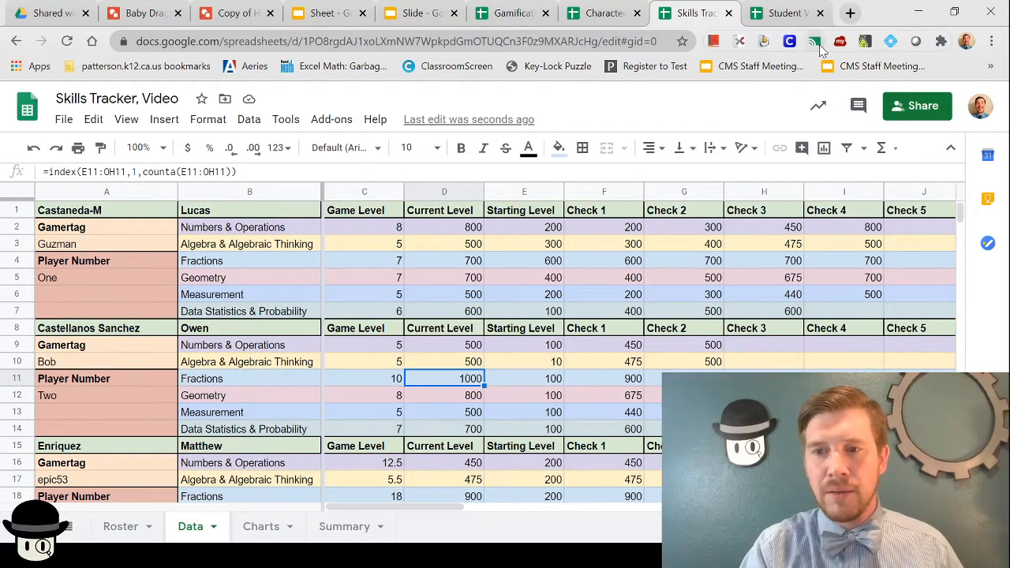
Switch to the Student View Character Sheet, look through its Badges, Images, Equipment and P132 sheets, and go to the Contents sheet.
{"action": "left_click", "coordinate": [765, 20]}
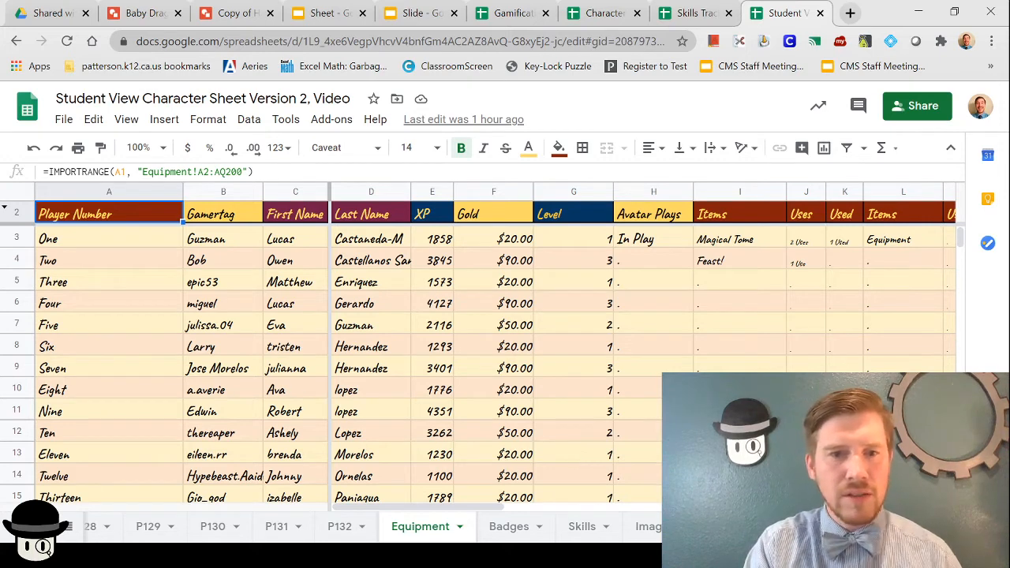
{"action": "left_click", "coordinate": [509, 527]}
{"action": "left_click", "coordinate": [647, 527]}
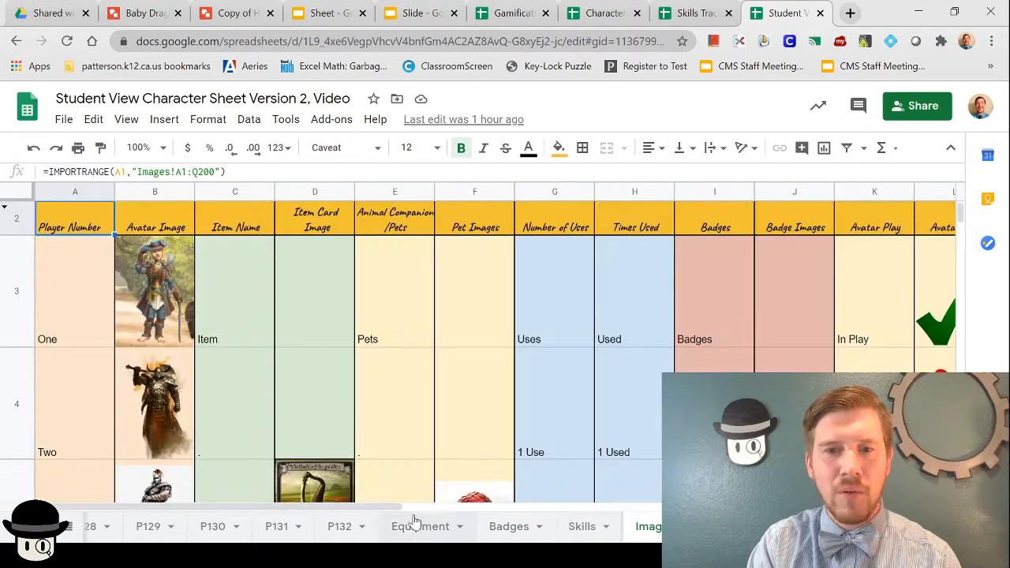
{"action": "left_click", "coordinate": [415, 526]}
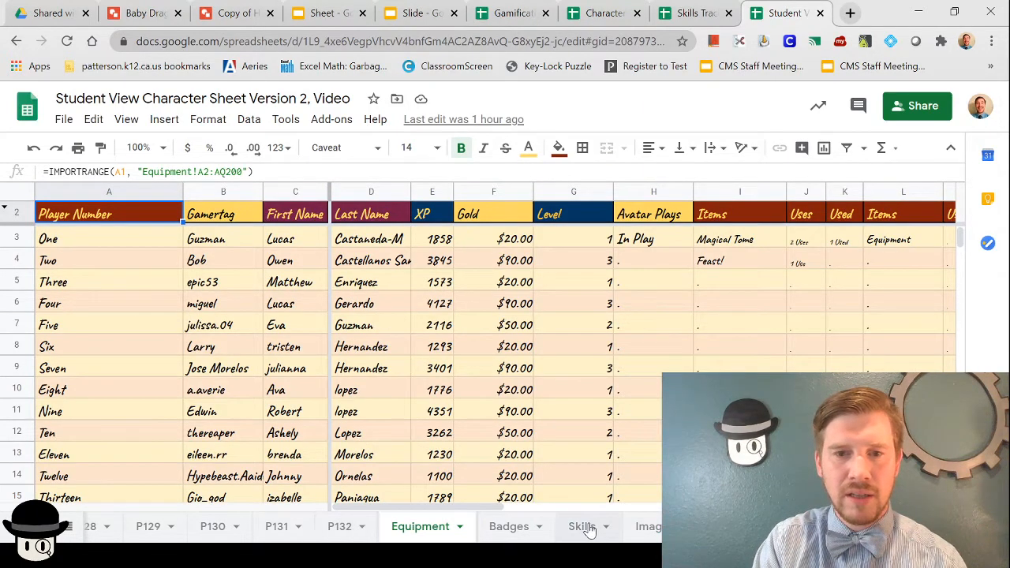
{"action": "left_click", "coordinate": [340, 527]}
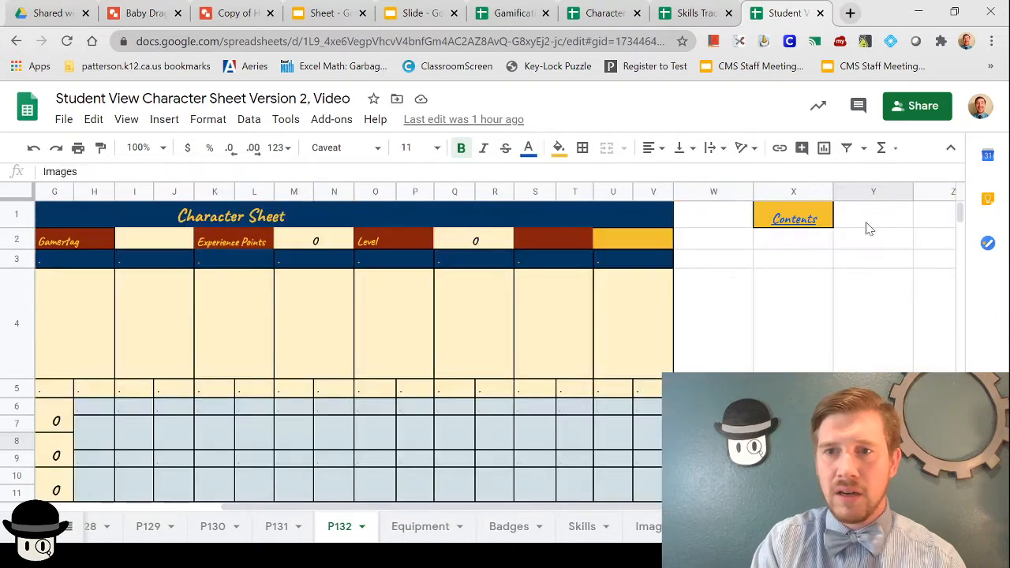
{"action": "left_click", "coordinate": [790, 222]}
{"action": "left_click", "coordinate": [604, 246]}
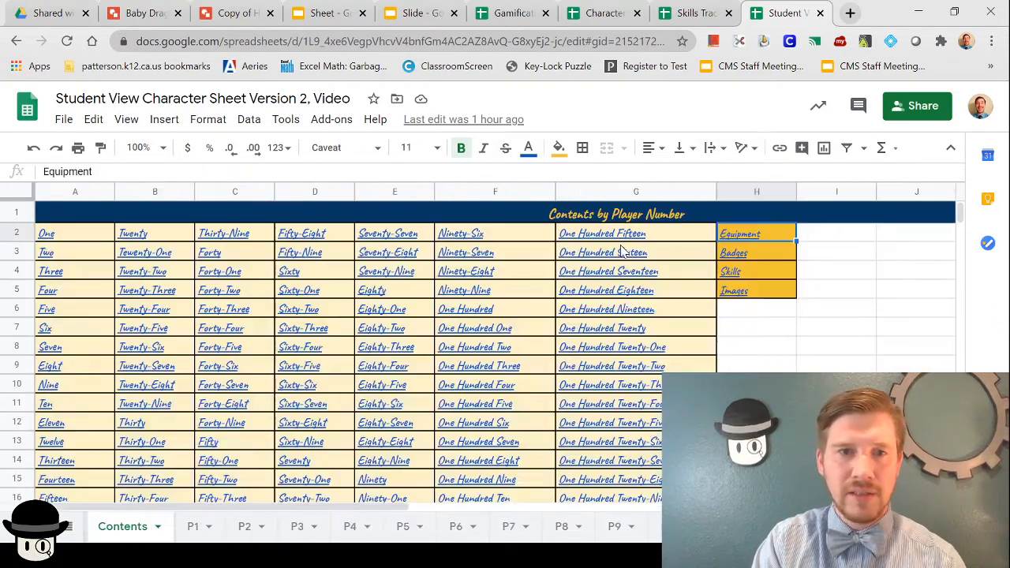
Open player One's character sheet from the contents list and inspect its item card and badge cells.
{"action": "left_click", "coordinate": [50, 240]}
{"action": "left_click", "coordinate": [89, 261]}
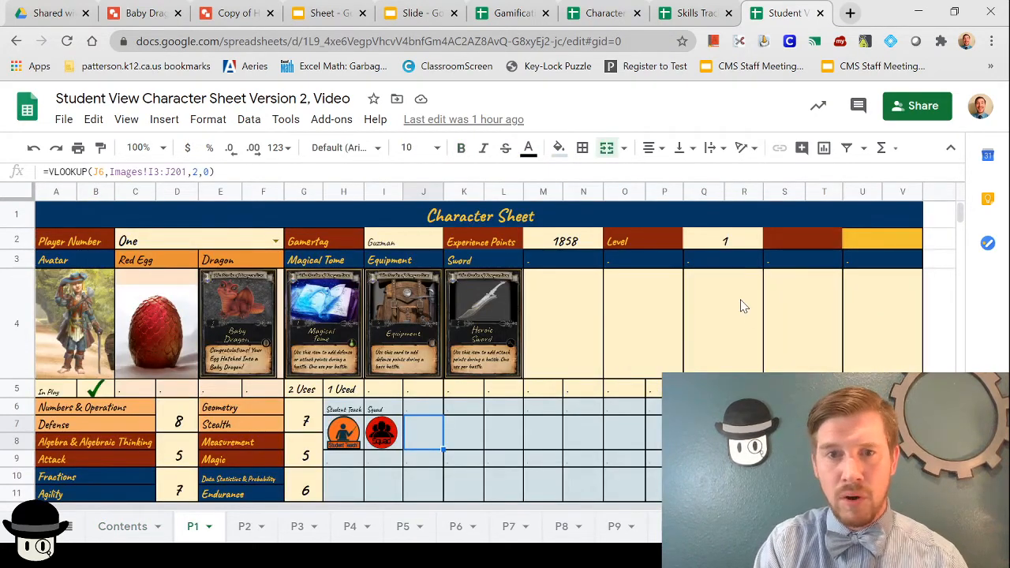
{"action": "left_click", "coordinate": [472, 306]}
{"action": "left_click", "coordinate": [312, 318]}
{"action": "left_click", "coordinate": [382, 444]}
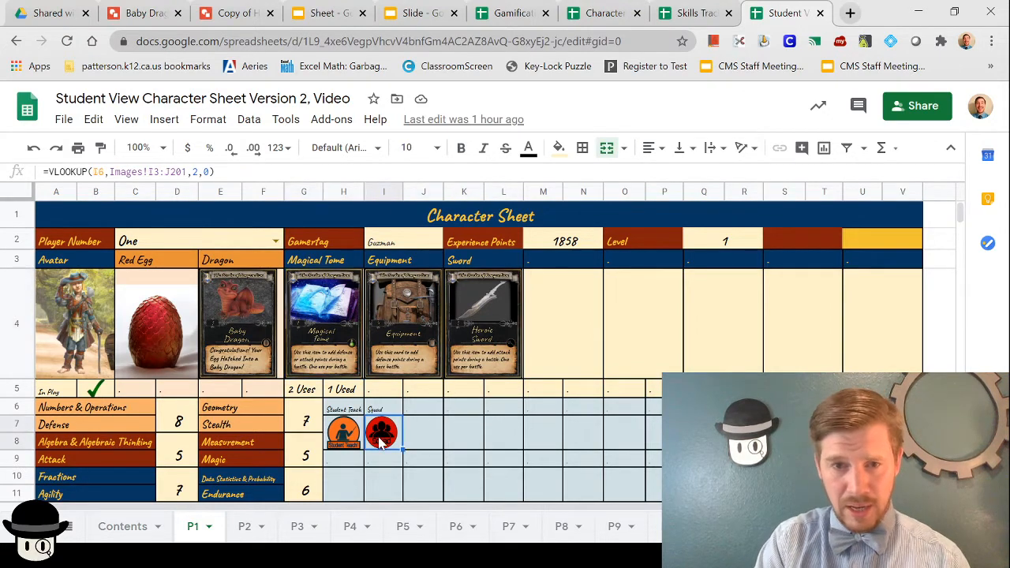
{"action": "left_click", "coordinate": [488, 450]}
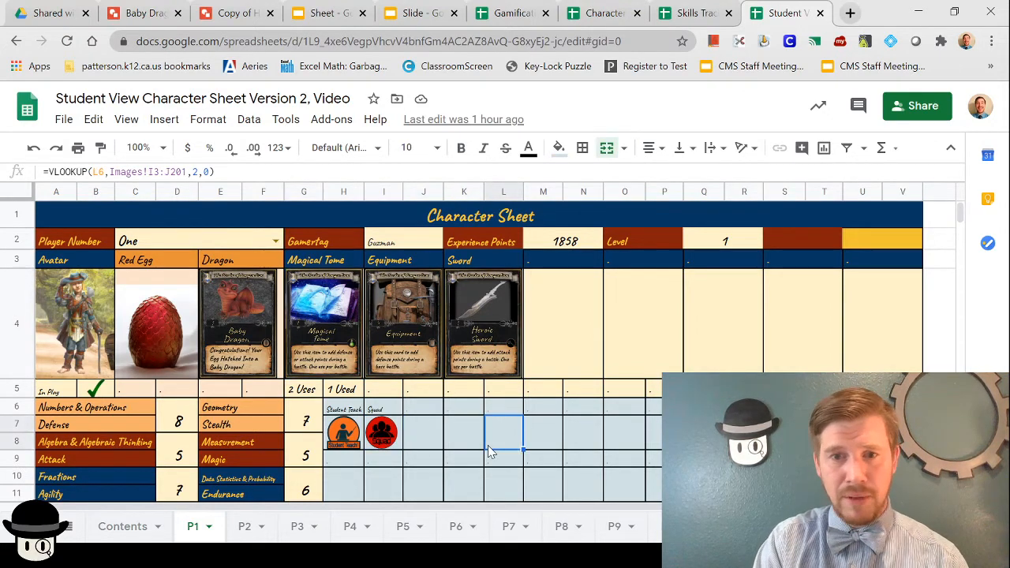
{"action": "left_click", "coordinate": [480, 278]}
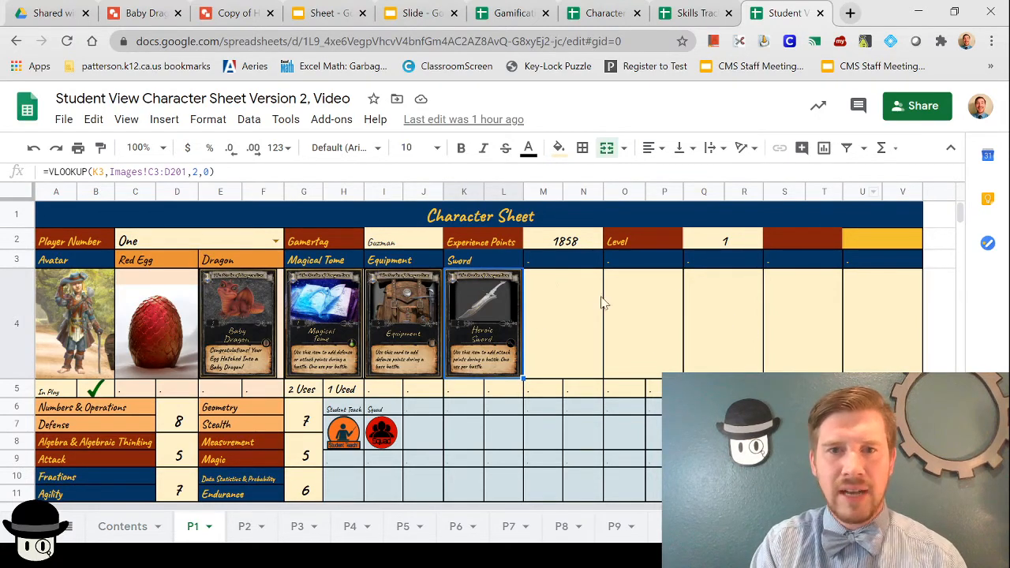
On the Contents sheet, enter One Hundred Thirty-Two in G19, directly below the last player entry.
{"action": "left_click", "coordinate": [120, 527]}
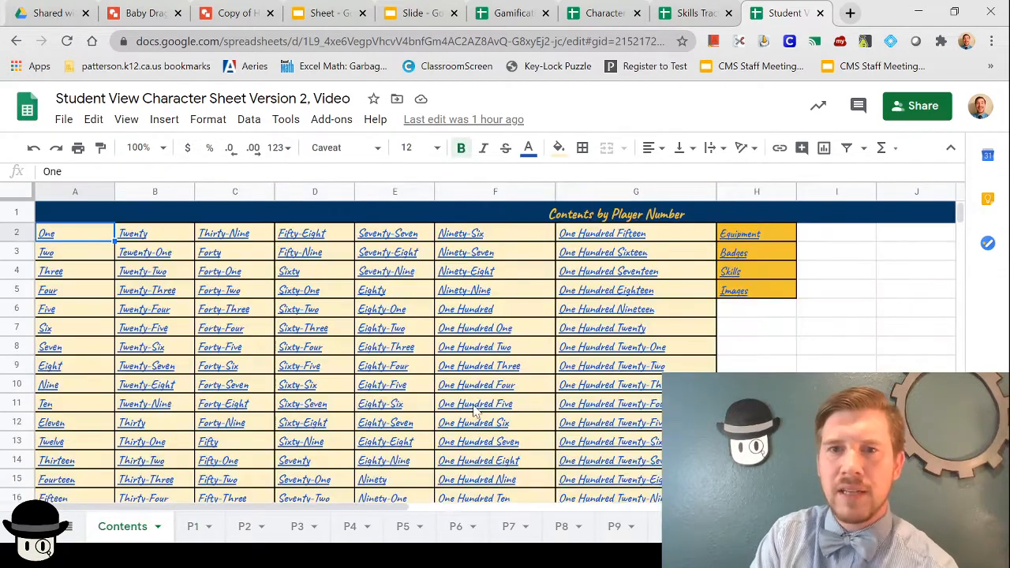
{"action": "scroll", "coordinate": [613, 426], "scroll_direction": "down", "scroll_amount": 2}
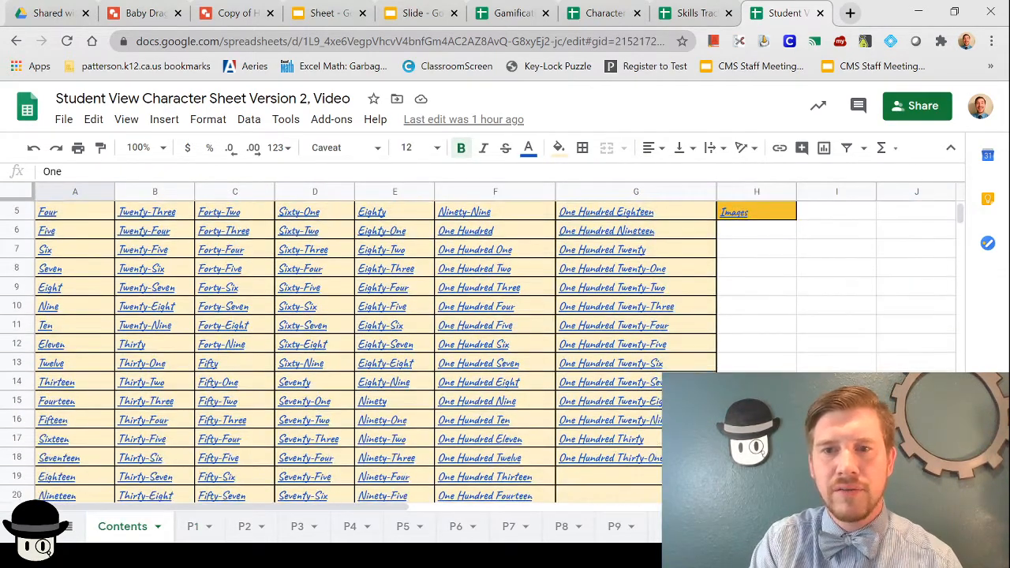
{"action": "left_click", "coordinate": [612, 426]}
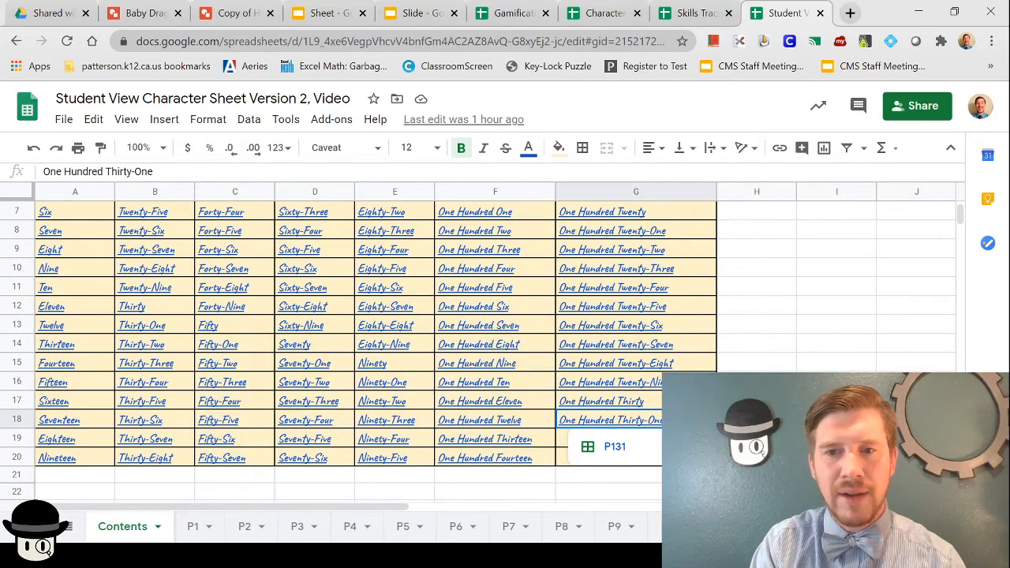
{"action": "left_click", "coordinate": [756, 401]}
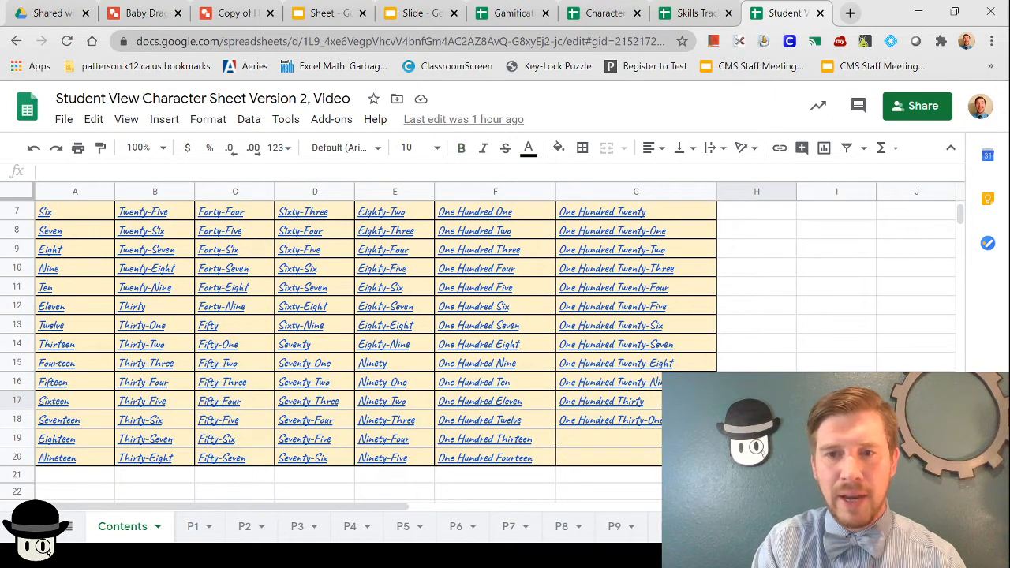
{"action": "left_click", "coordinate": [685, 439]}
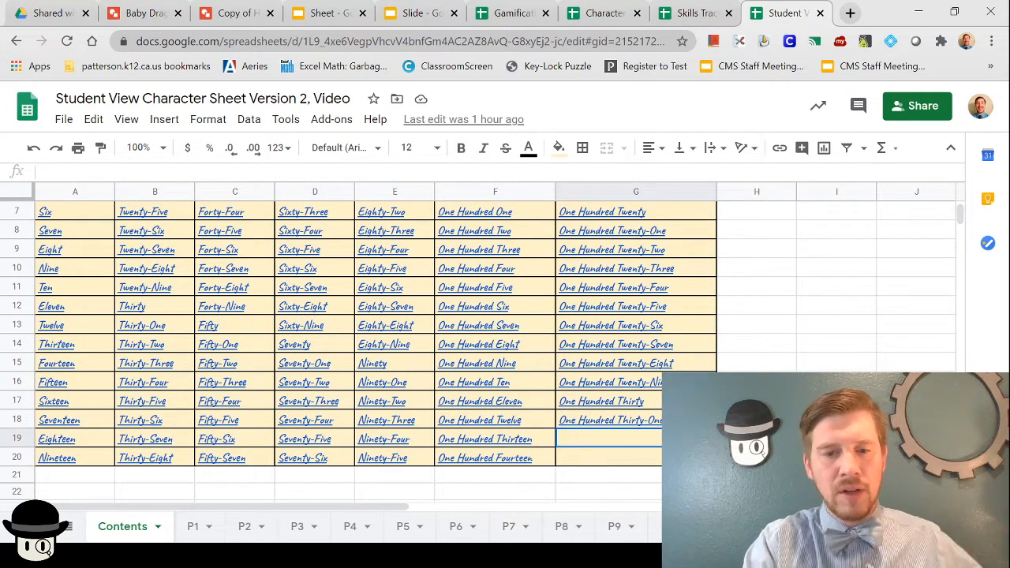
{"action": "type", "text": "On"}
{"action": "key", "text": "BackSpace"}
{"action": "key", "text": "BackSpace"}
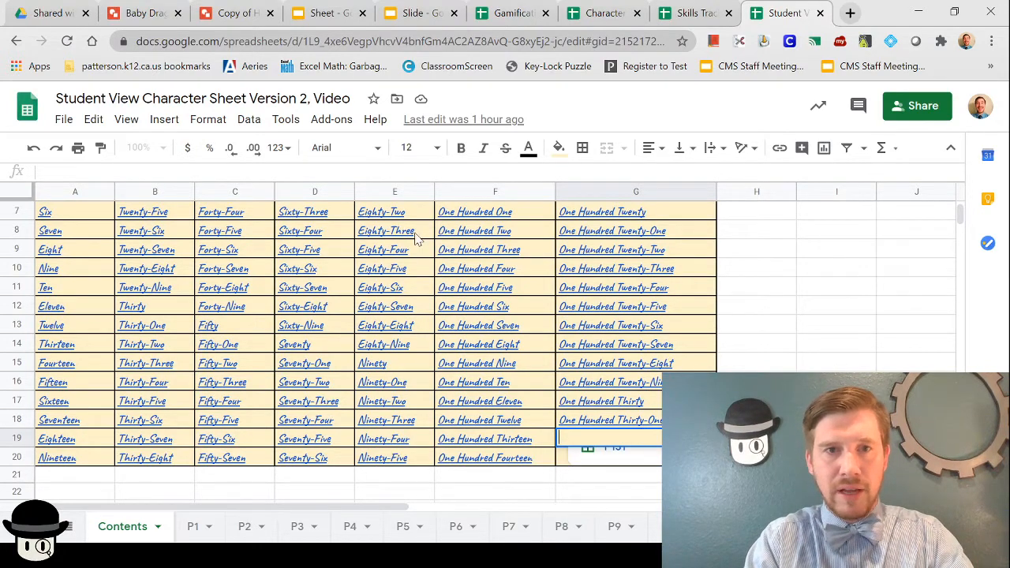
{"action": "left_click", "coordinate": [374, 150]}
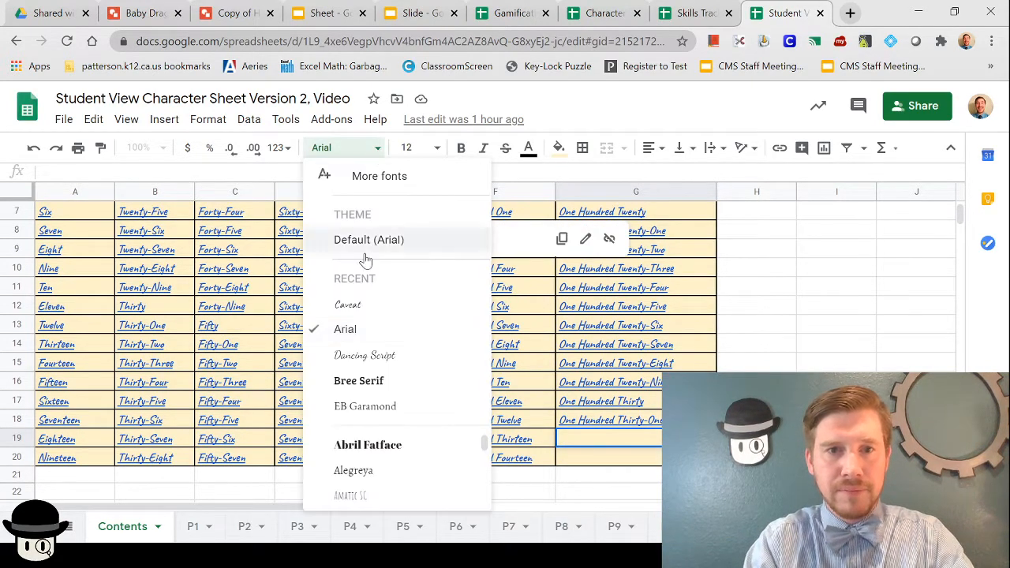
{"action": "left_click", "coordinate": [385, 309]}
{"action": "type", "text": "One Hund"}
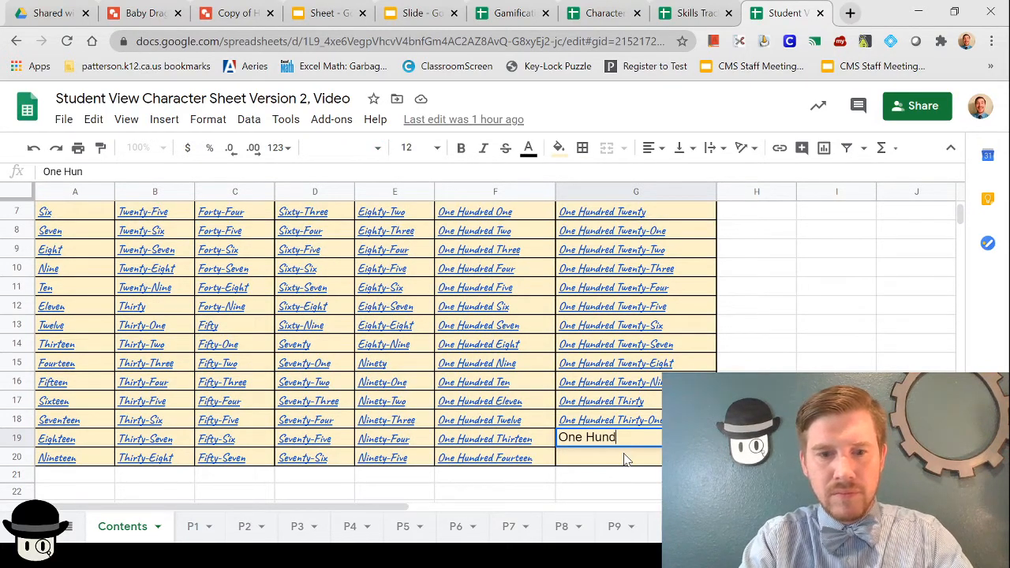
{"action": "type", "text": "red Thi"}
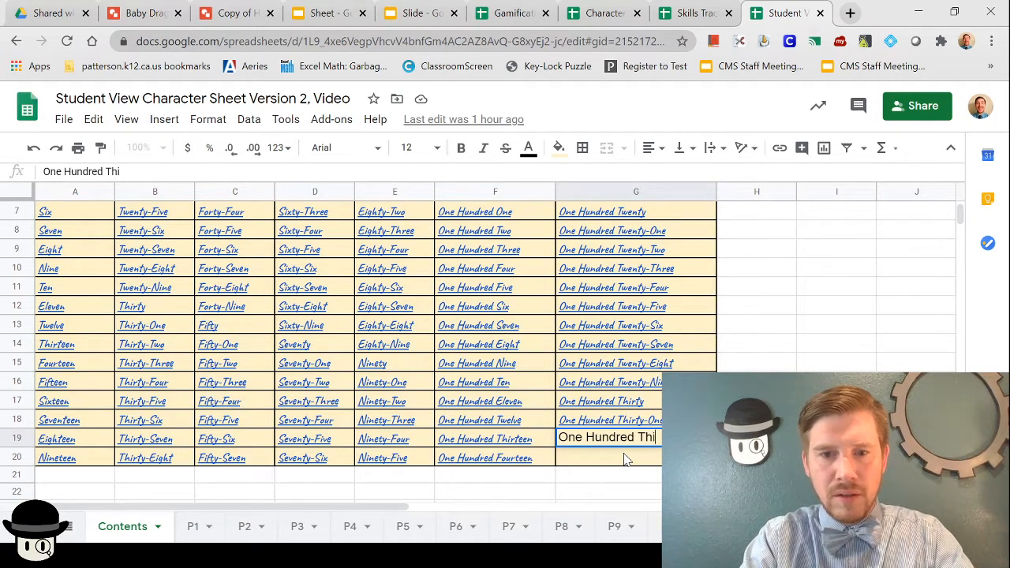
{"action": "type", "text": "rty-One"}
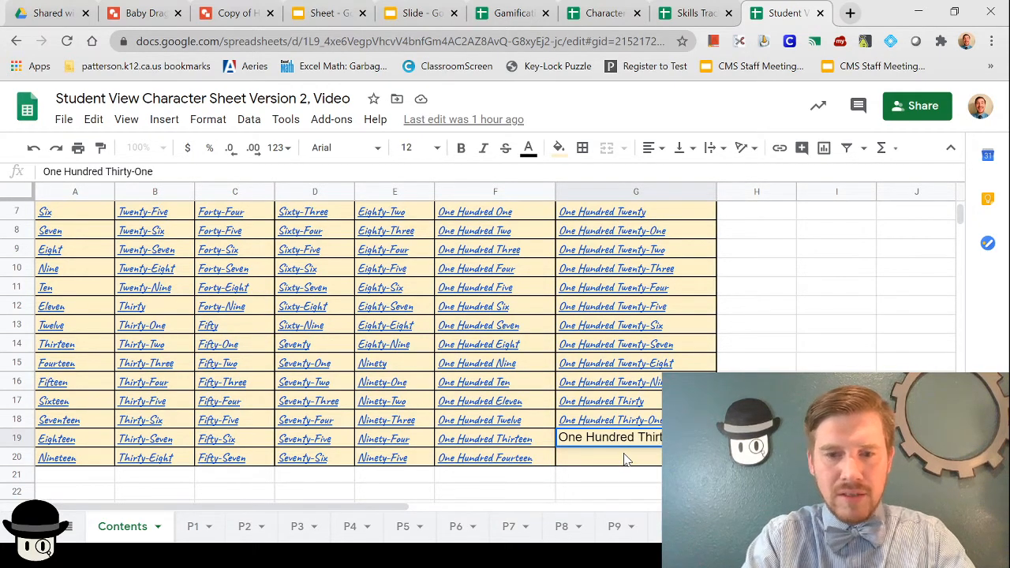
{"action": "type", "text": "wo"}
Change the font of the new One Hundred Thirty-Two entry in G19 to Caveat.
{"action": "left_click_drag", "start_coordinate": [701, 438], "coordinate": [546, 443]}
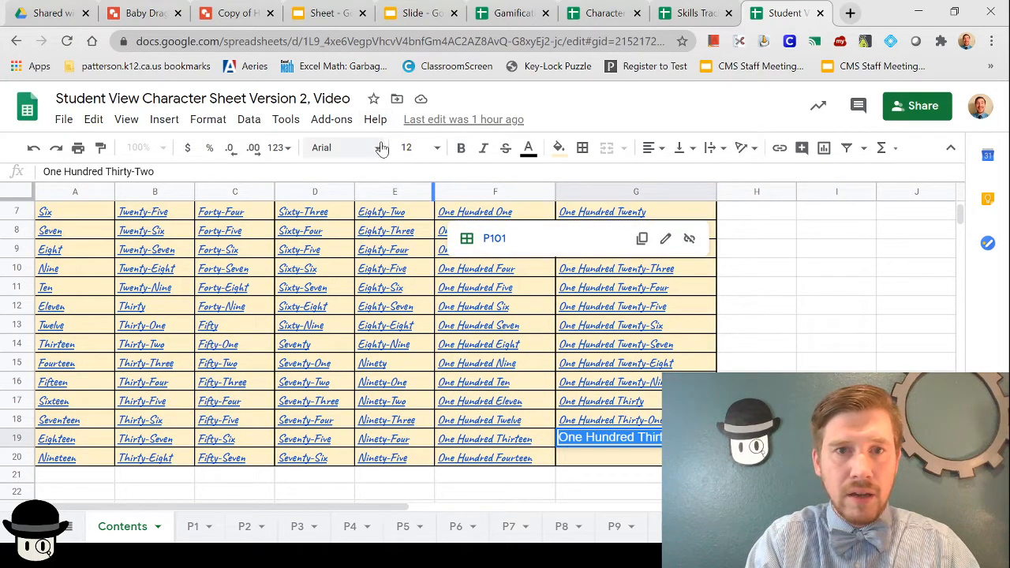
{"action": "left_click", "coordinate": [371, 147]}
{"action": "left_click", "coordinate": [368, 306]}
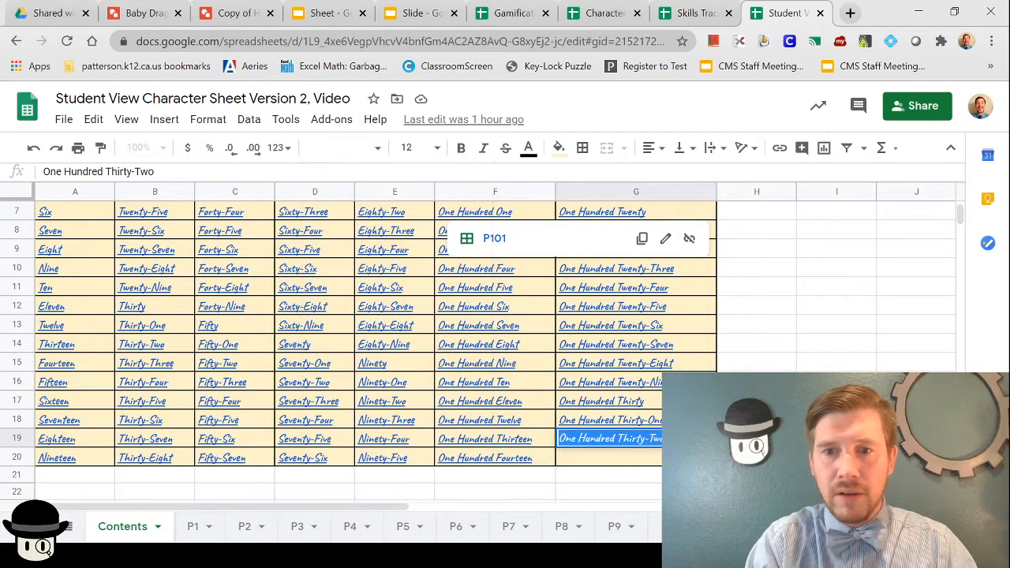
{"action": "left_click", "coordinate": [836, 382]}
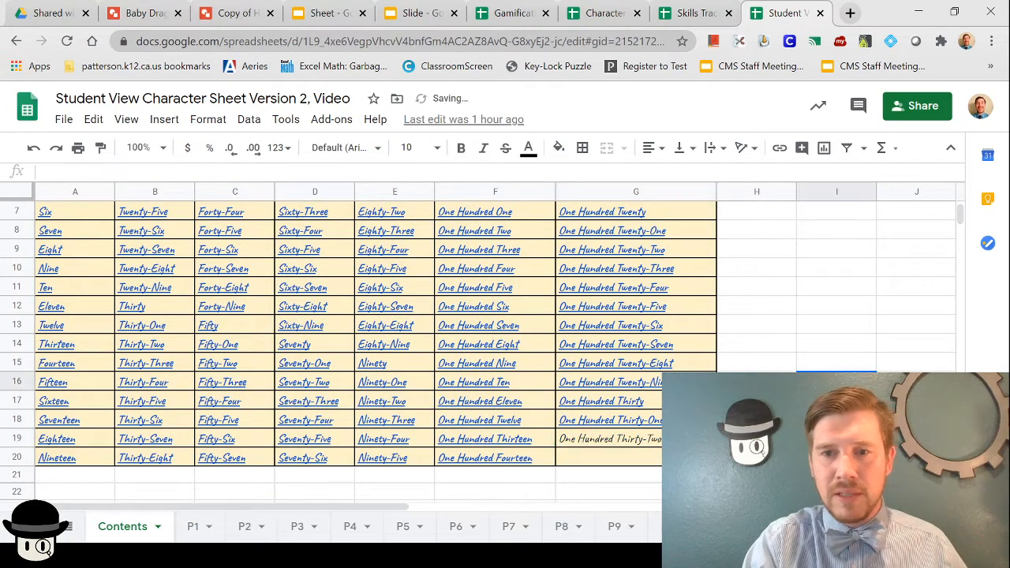
Insert a link on the One Hundred Thirty-Two entry in G19 that points to the P132 sheet.
{"action": "left_click", "coordinate": [685, 439]}
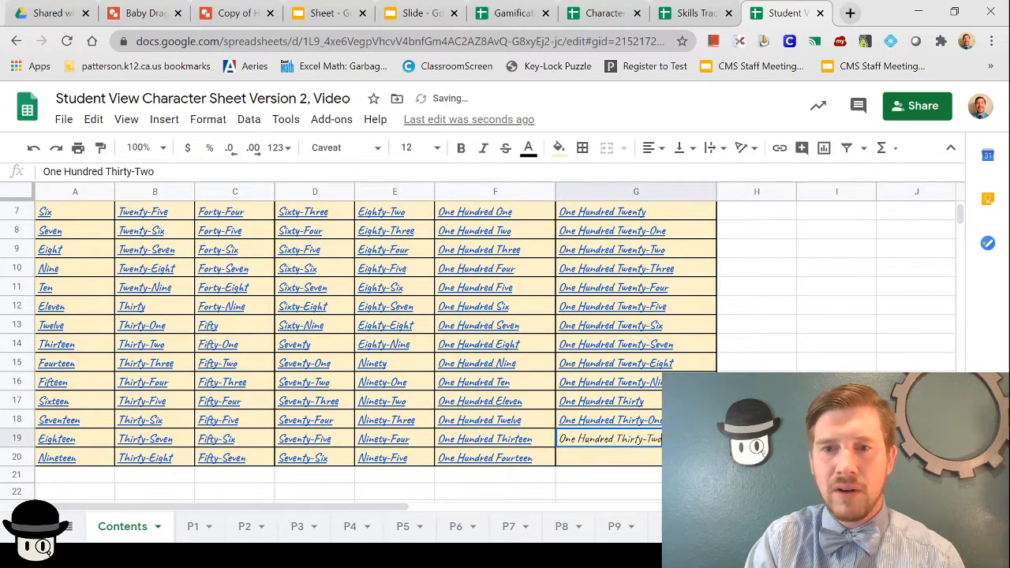
{"action": "right_click", "coordinate": [663, 439]}
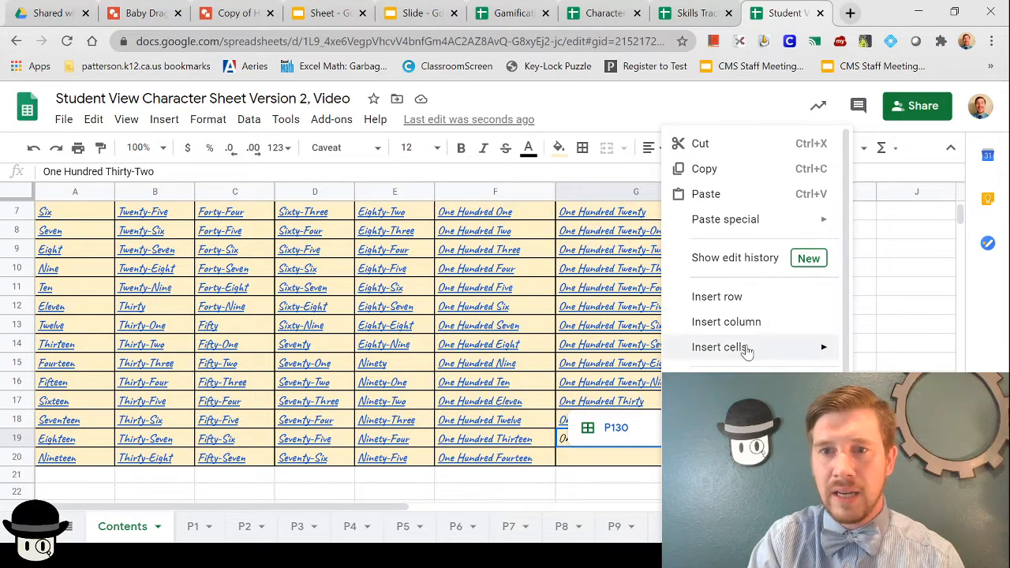
{"action": "left_click", "coordinate": [717, 475]}
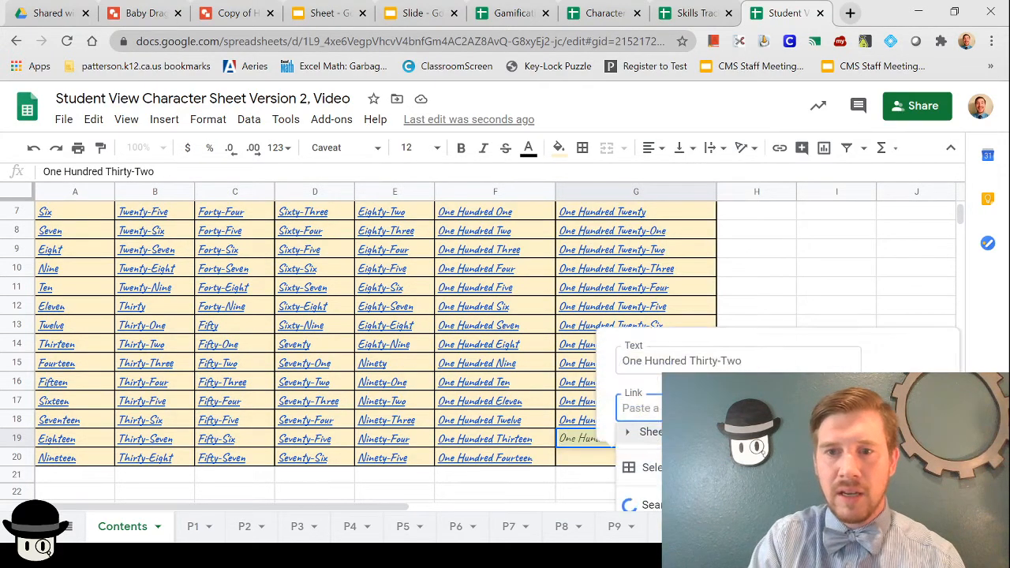
{"action": "left_click", "coordinate": [706, 432]}
{"action": "scroll", "coordinate": [706, 462], "scroll_direction": "down", "scroll_amount": 3}
{"action": "scroll", "coordinate": [679, 462], "scroll_direction": "down", "scroll_amount": 3}
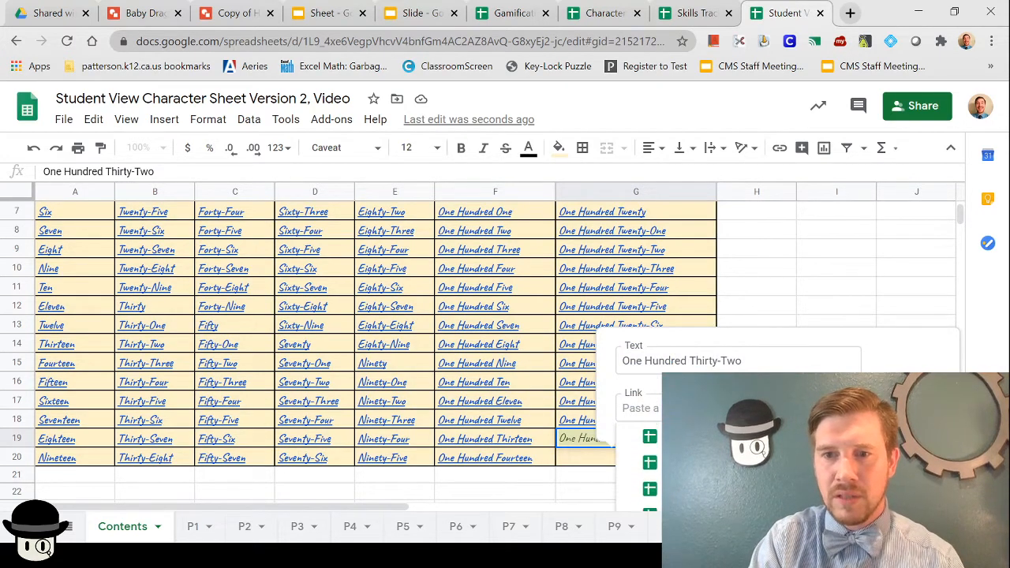
{"action": "scroll", "coordinate": [679, 466], "scroll_direction": "up", "scroll_amount": 2}
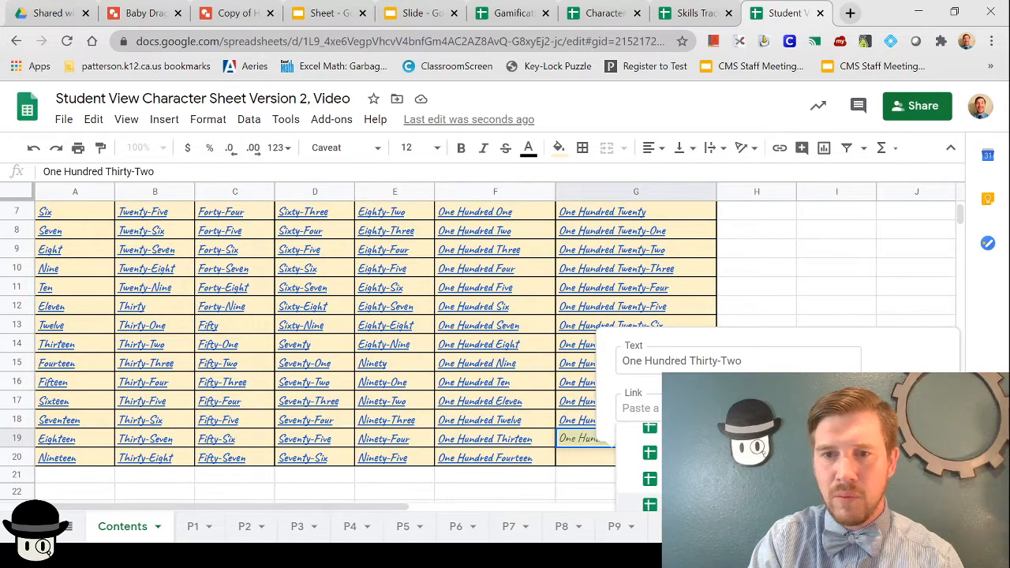
{"action": "left_click", "coordinate": [685, 478]}
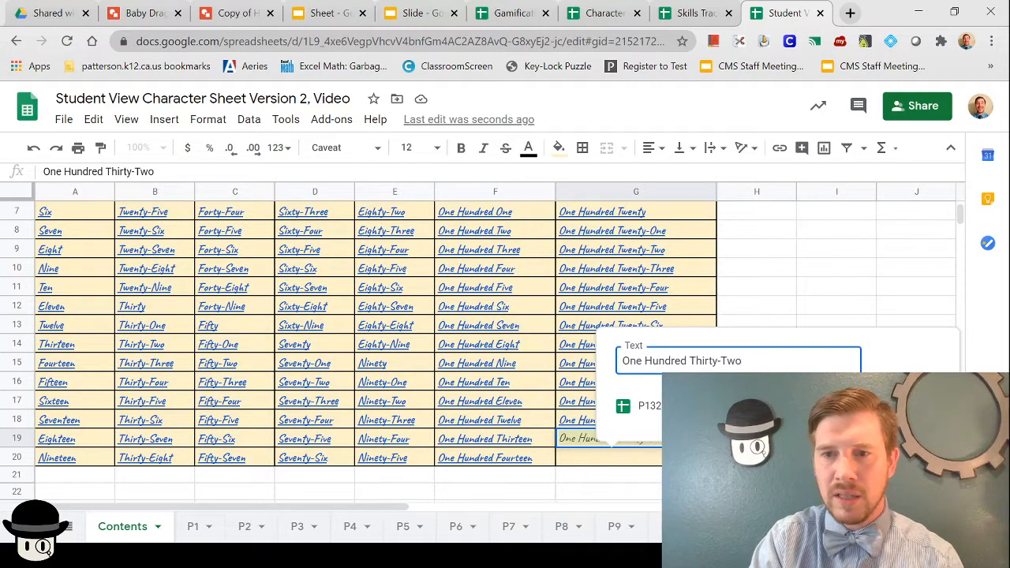
{"action": "key", "text": "Return"}
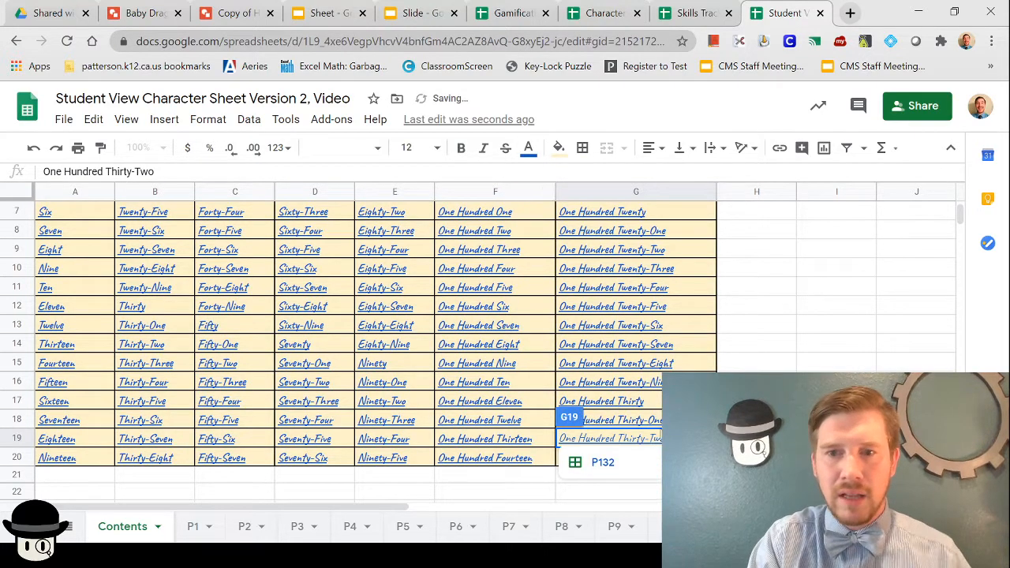
Make the linked One Hundred Thirty-Two text bold and follow its link to the P132 sheet.
{"action": "left_click_drag", "start_coordinate": [677, 438], "coordinate": [557, 436]}
{"action": "left_click", "coordinate": [462, 148]}
{"action": "left_click", "coordinate": [631, 446]}
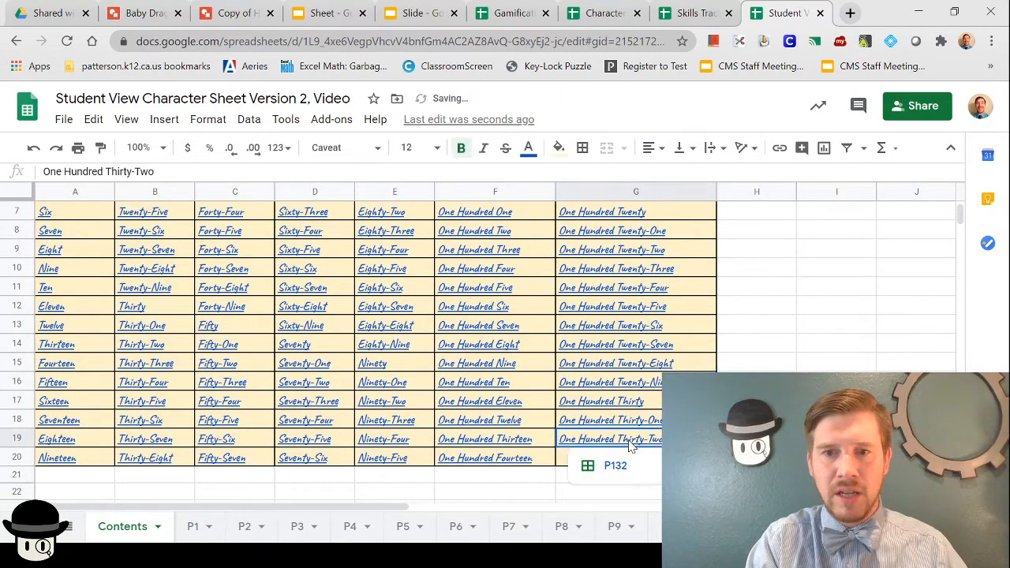
{"action": "left_click", "coordinate": [611, 469]}
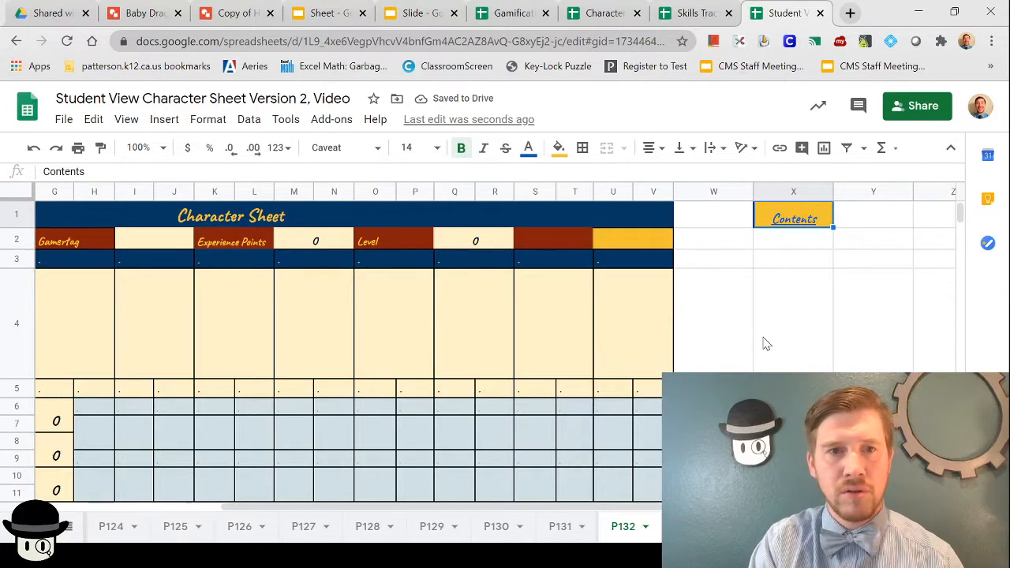
Switch to the Character Sheet Teacher View, go to its Players sheet and inspect the formula in the Red Egg cell C3.
{"action": "left_click", "coordinate": [595, 14]}
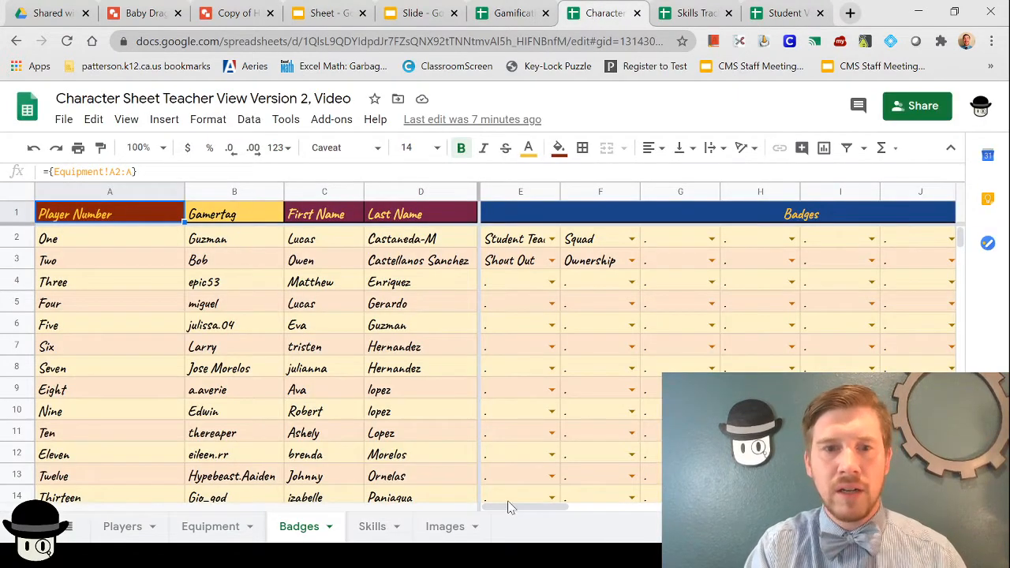
{"action": "left_click", "coordinate": [135, 532]}
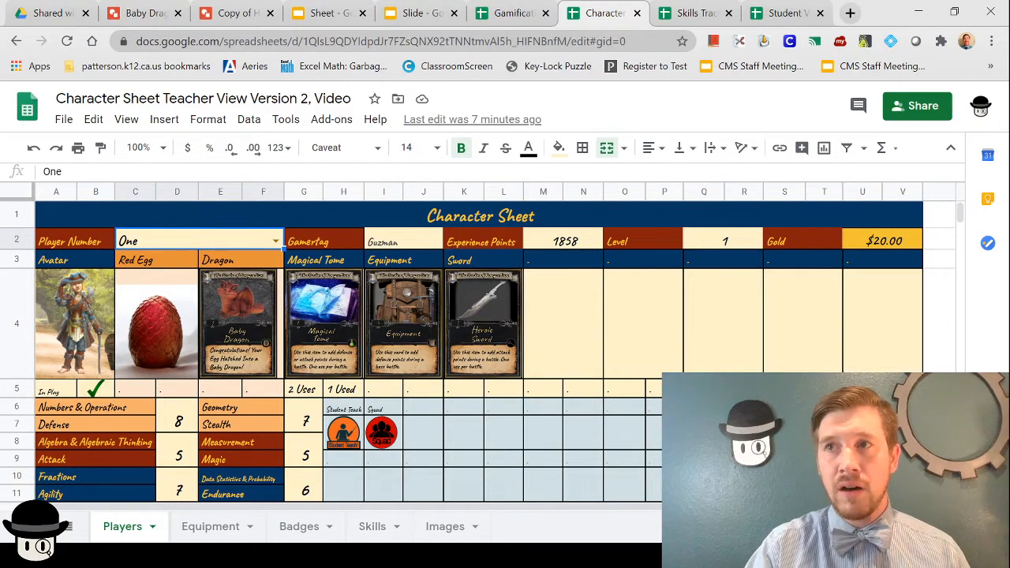
{"action": "left_click", "coordinate": [156, 259]}
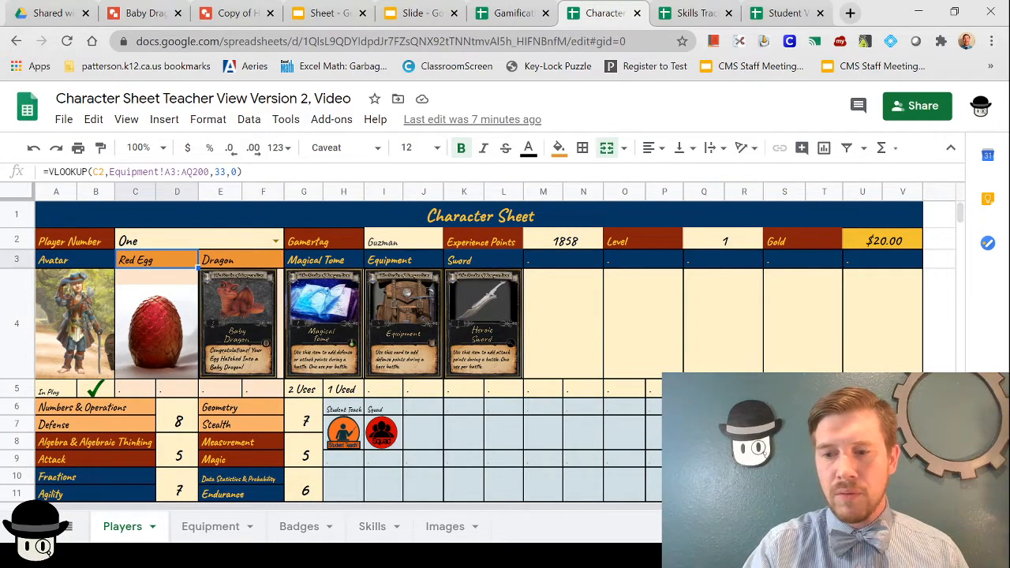